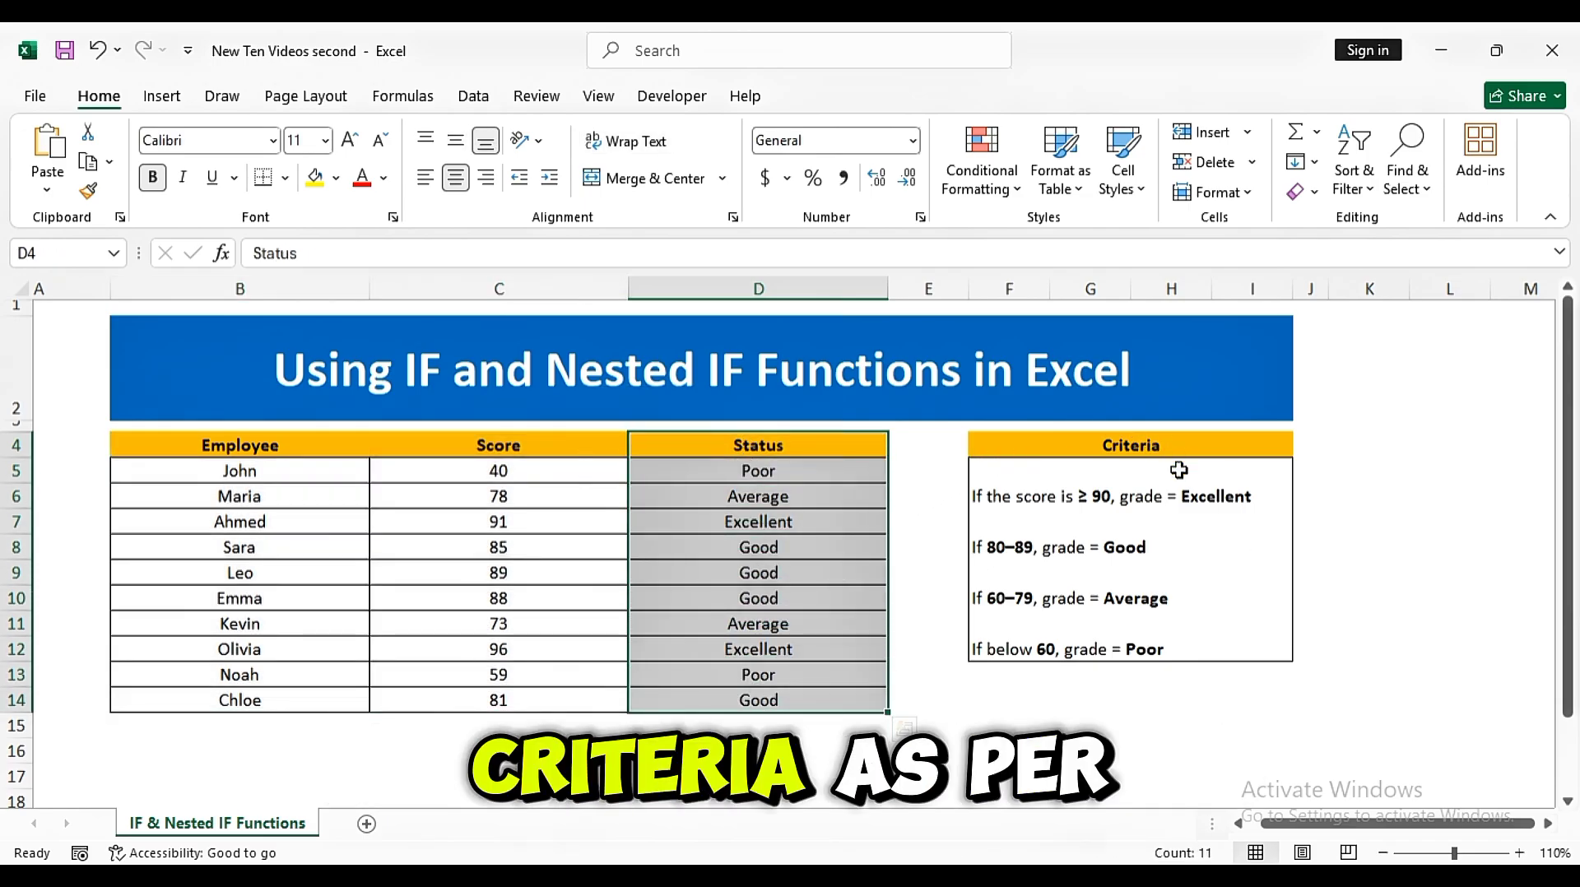
- Test the existing status formula by setting the score in C5 to 91, and inspect the formula in D5
left_click(757, 471)
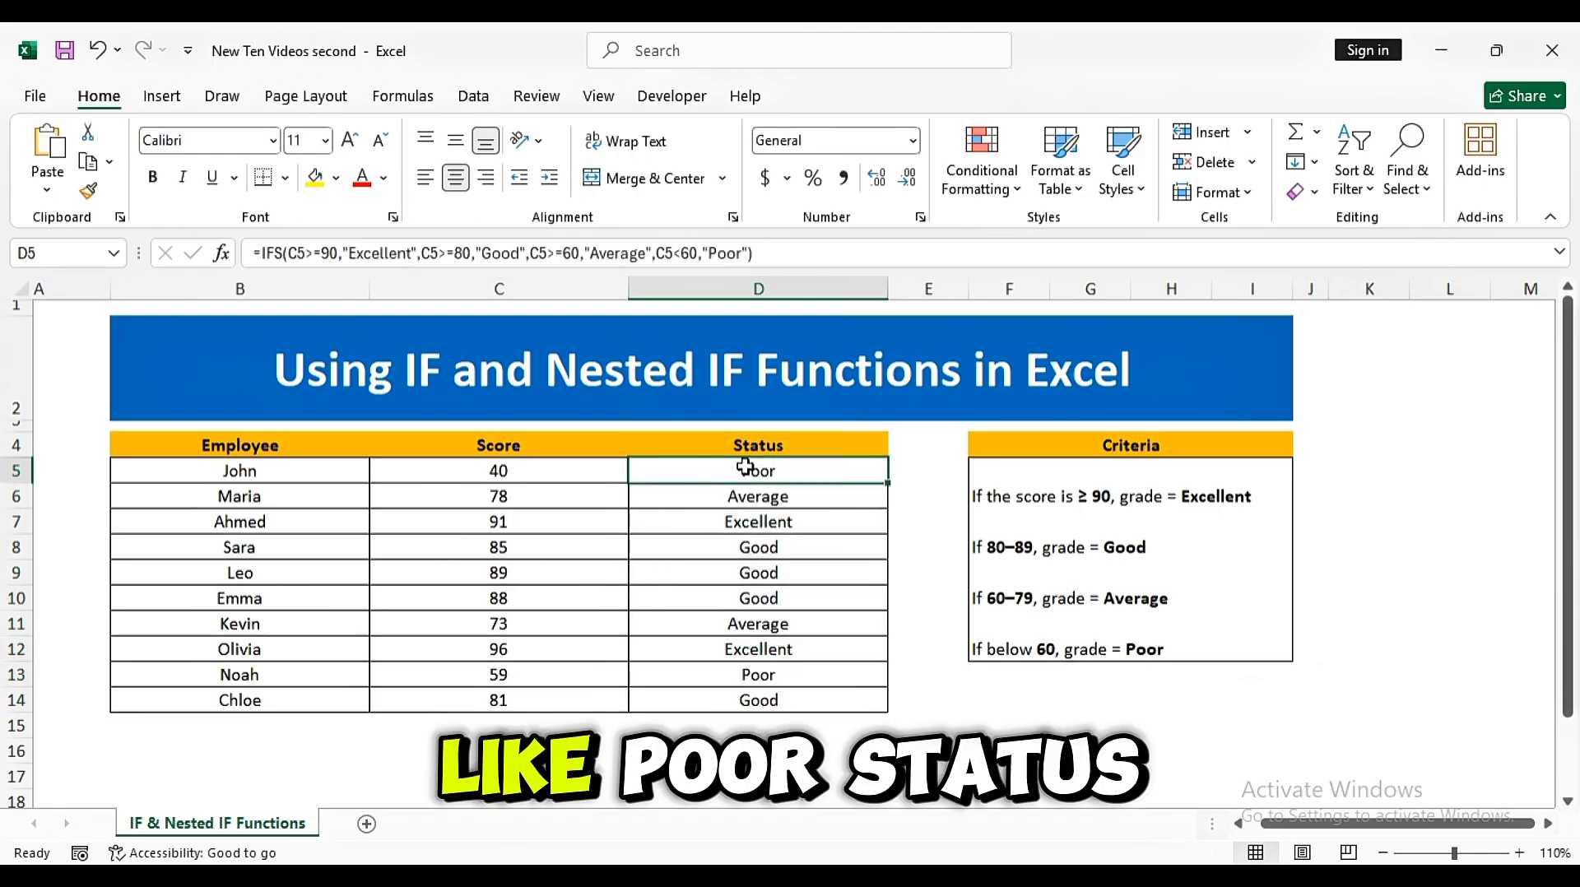
left_click(502, 467)
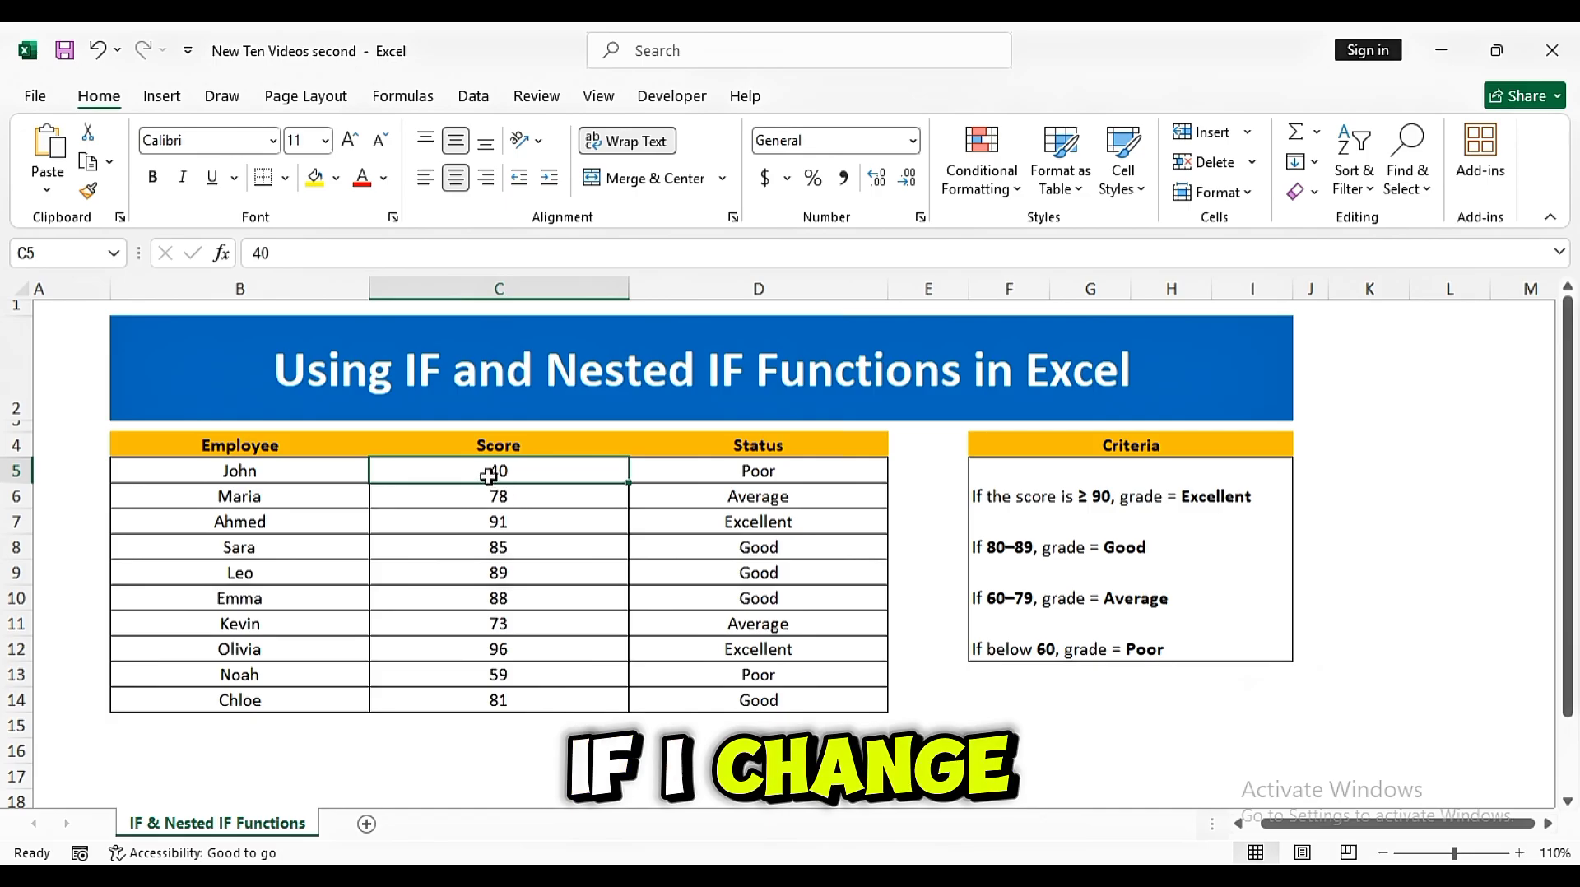
type("9")
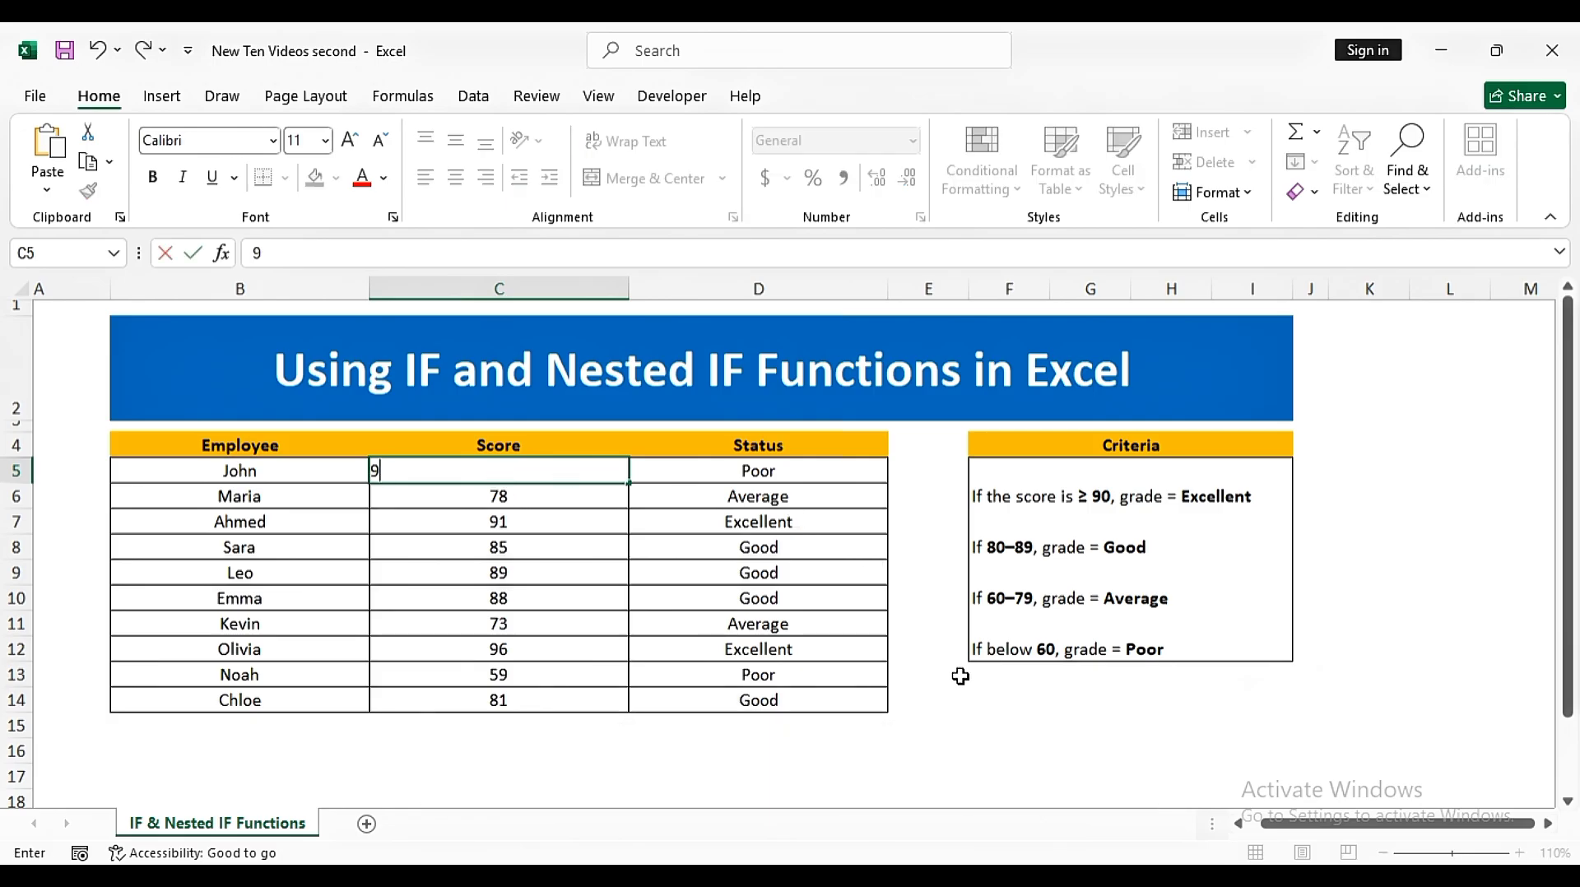
type("1")
key("Return")
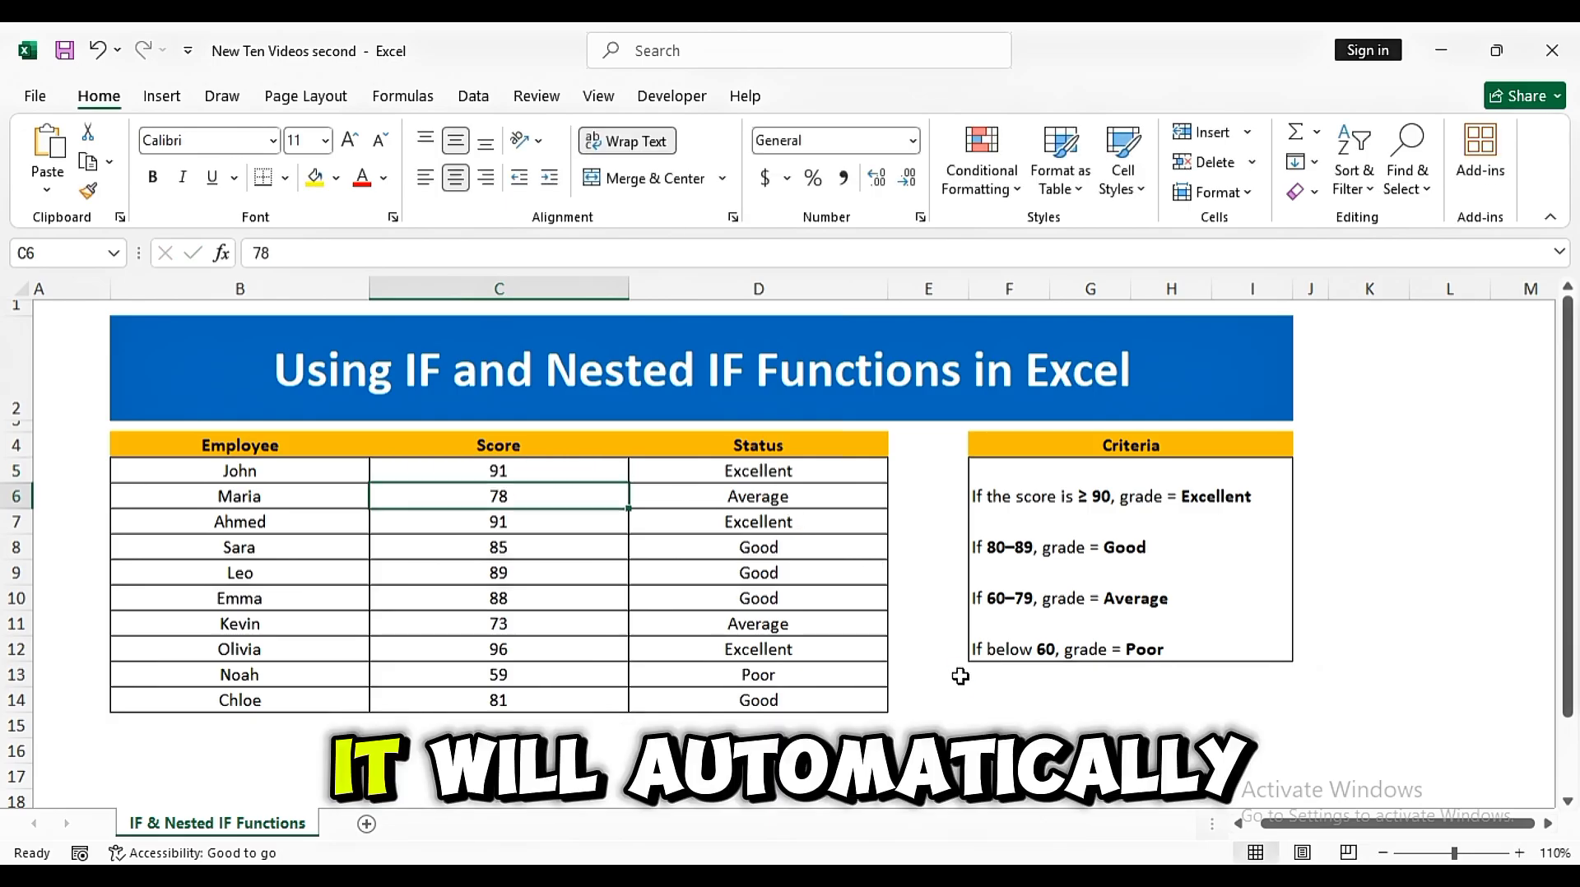
left_click(766, 474)
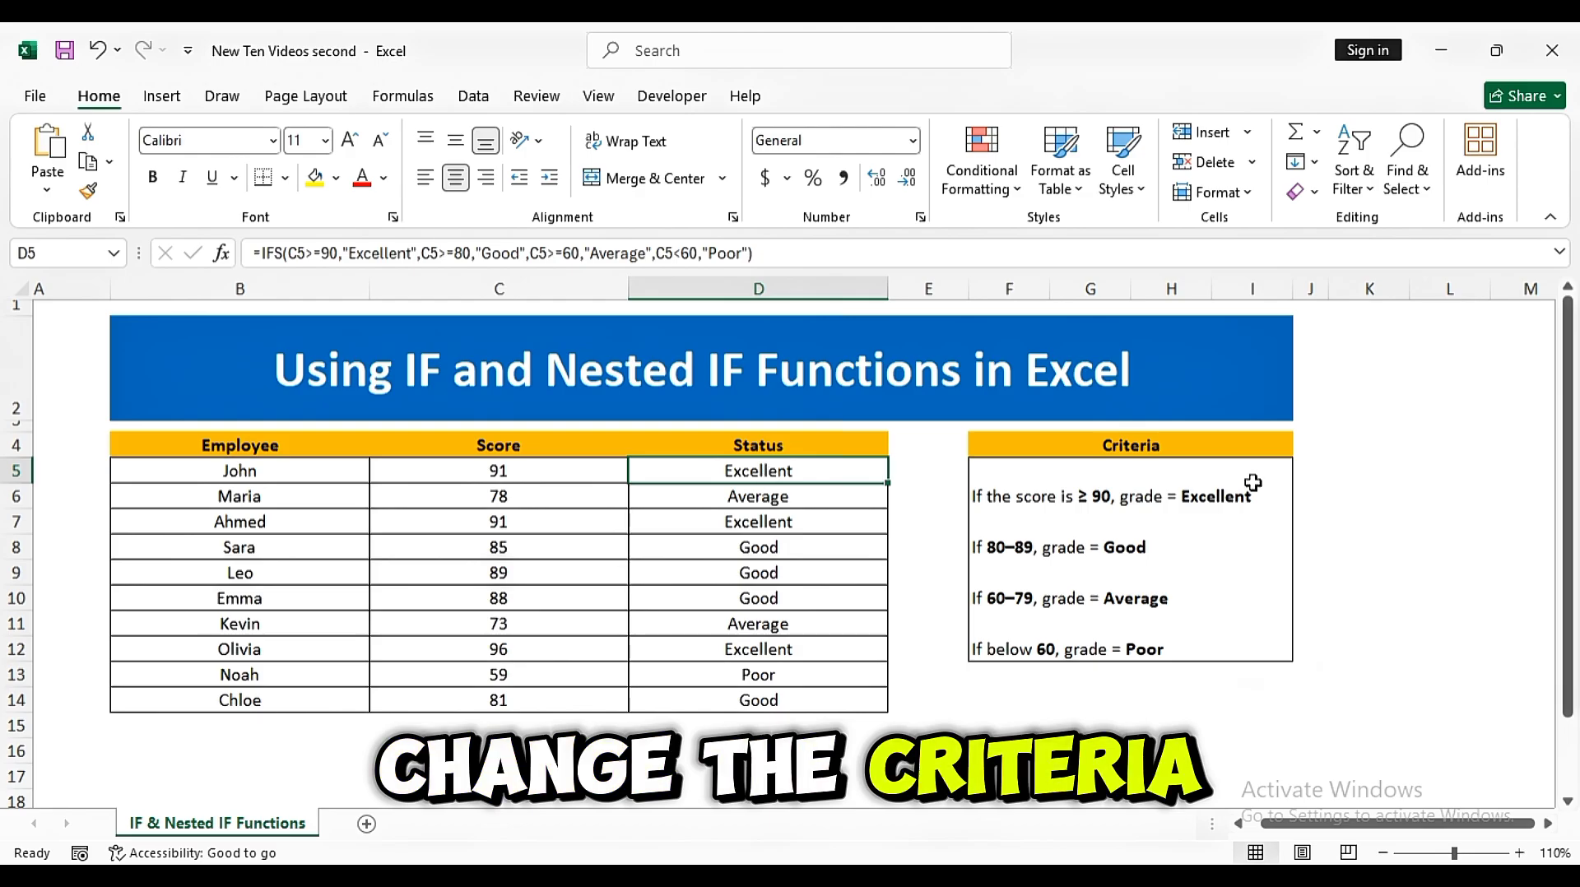
- Set the first employee's score in C5 to 65
left_click(531, 472)
type("65")
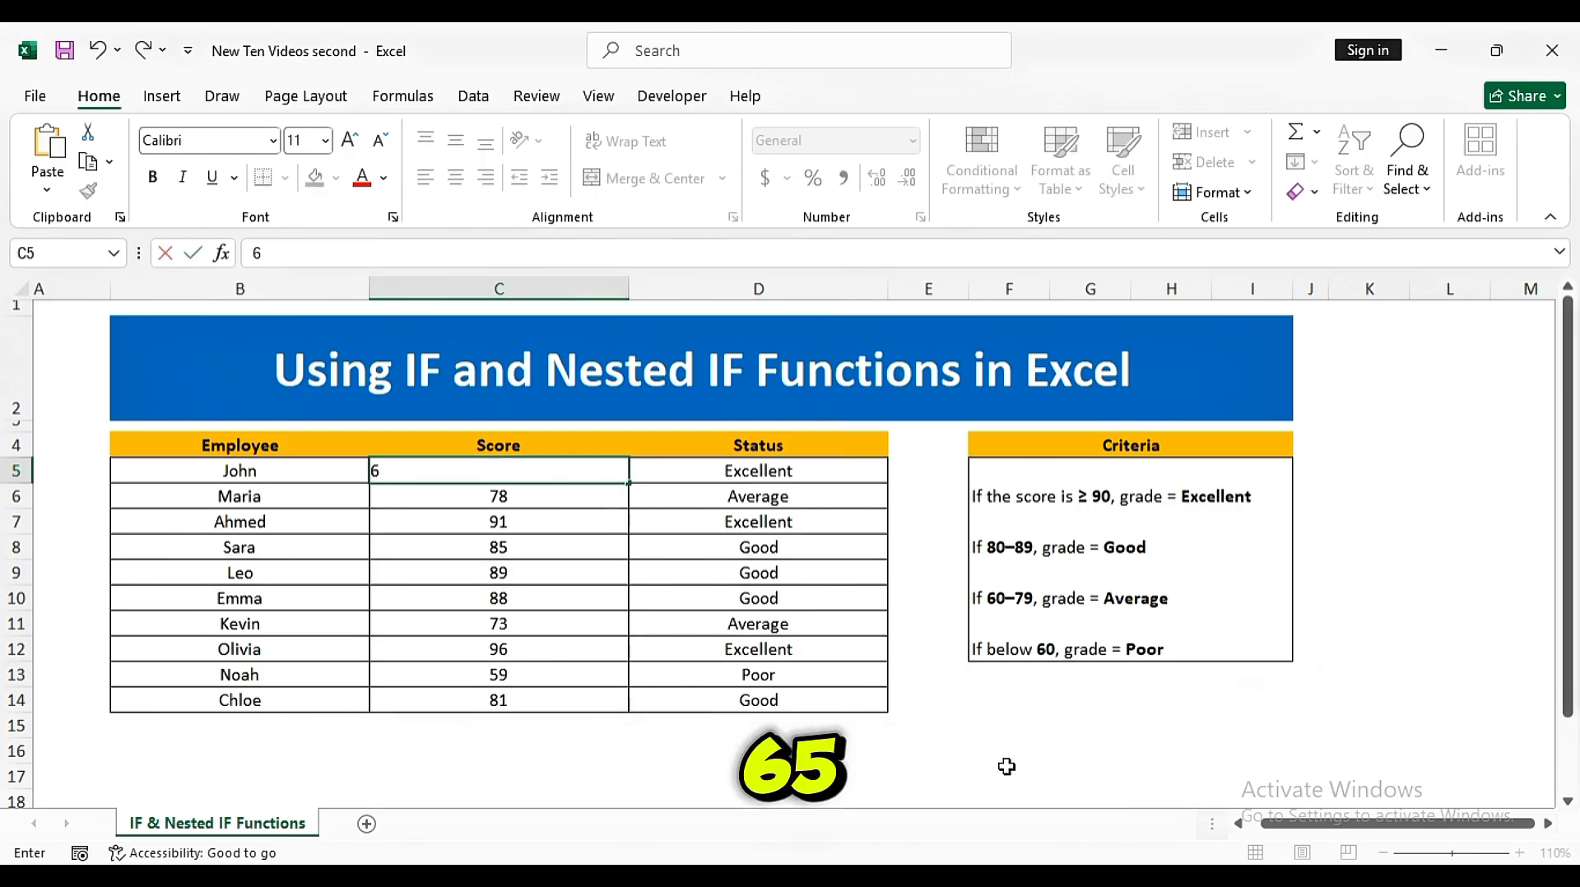
key("Return")
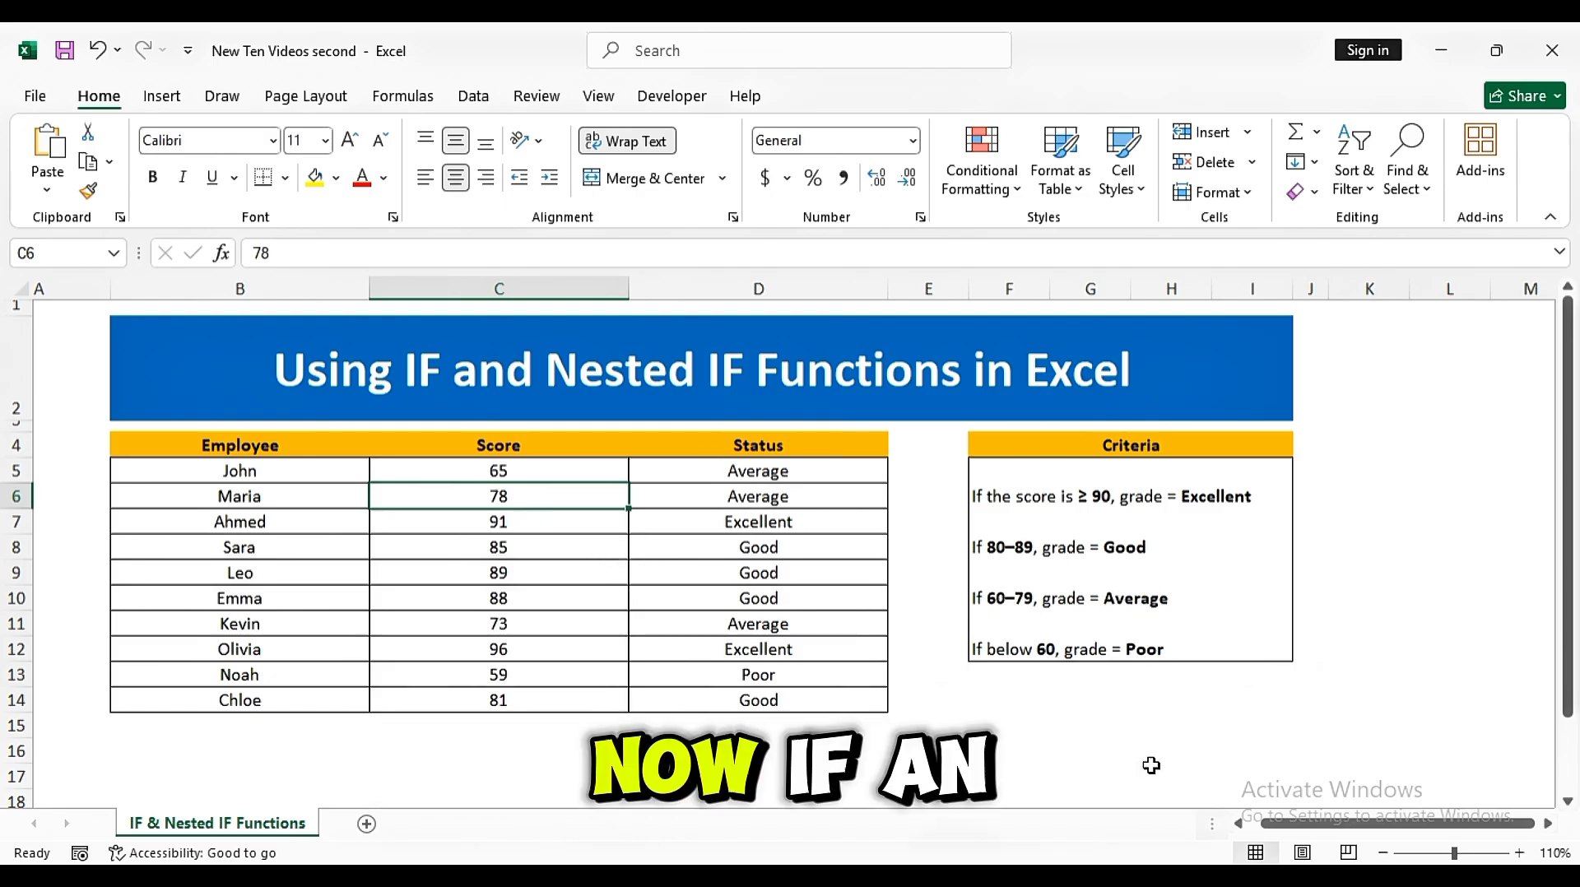
- Set the second employee's score in C6 to 40 and check the matching status in D6
type("40")
key("Return")
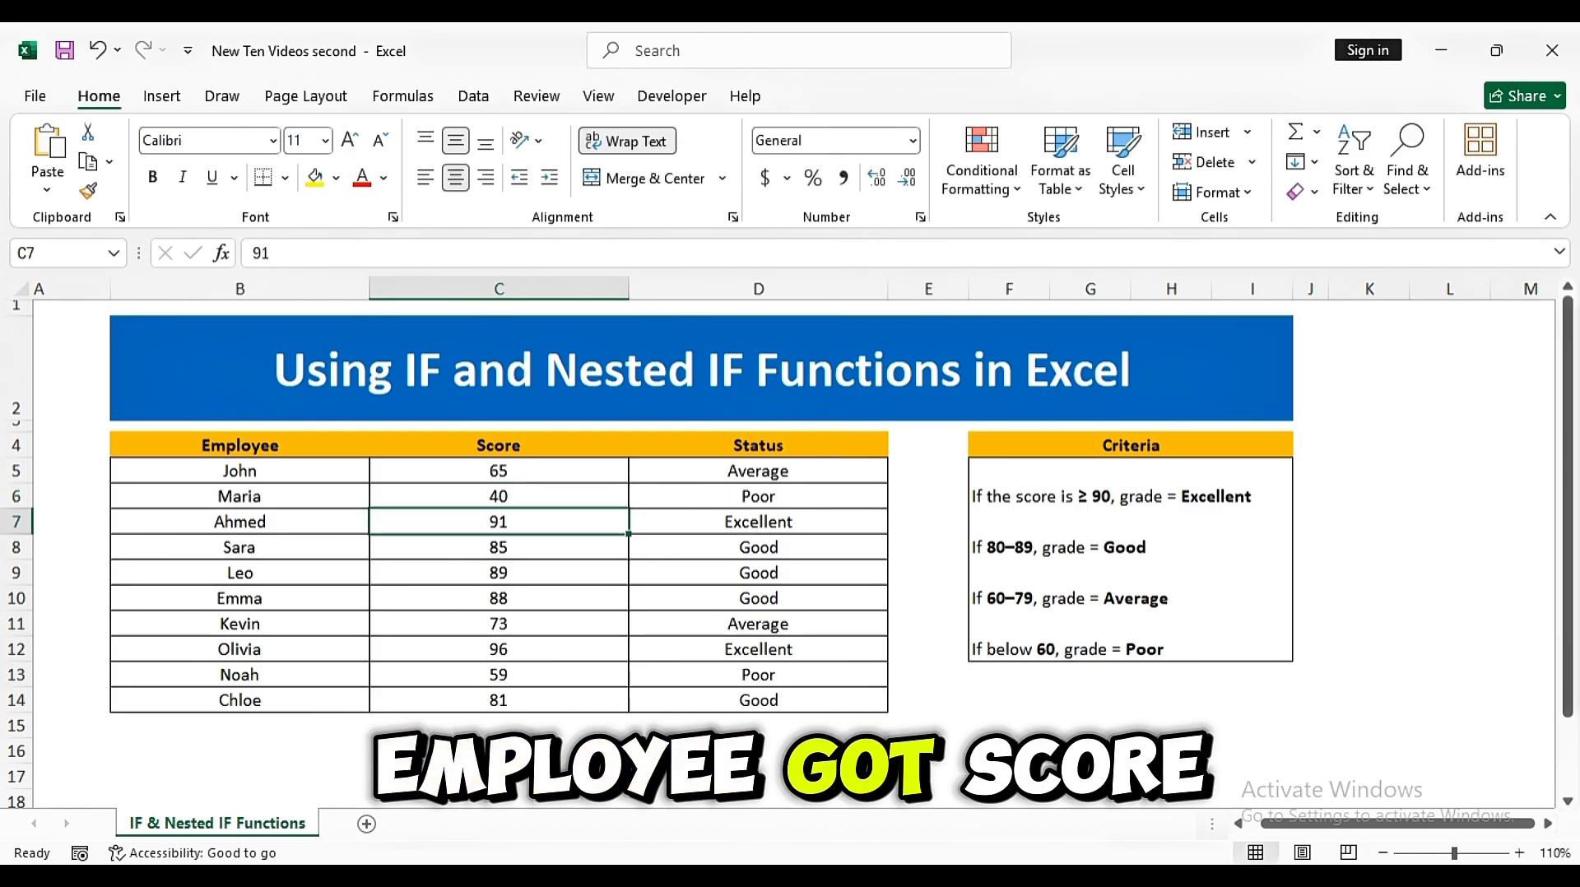
left_click(771, 504)
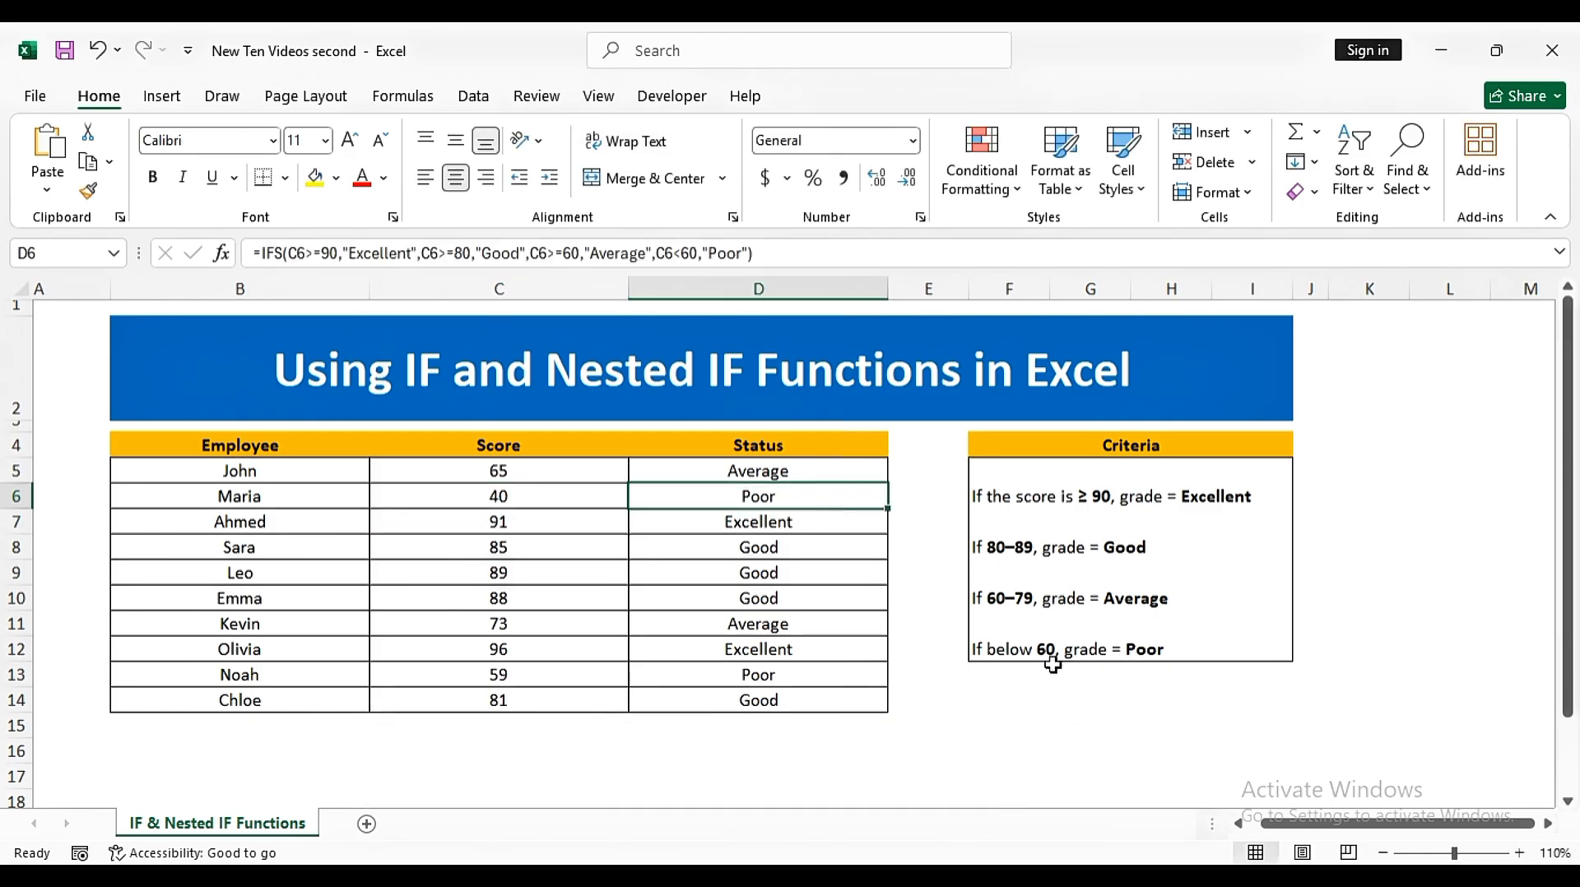
- Set the score in C9 to 75
left_click(560, 580)
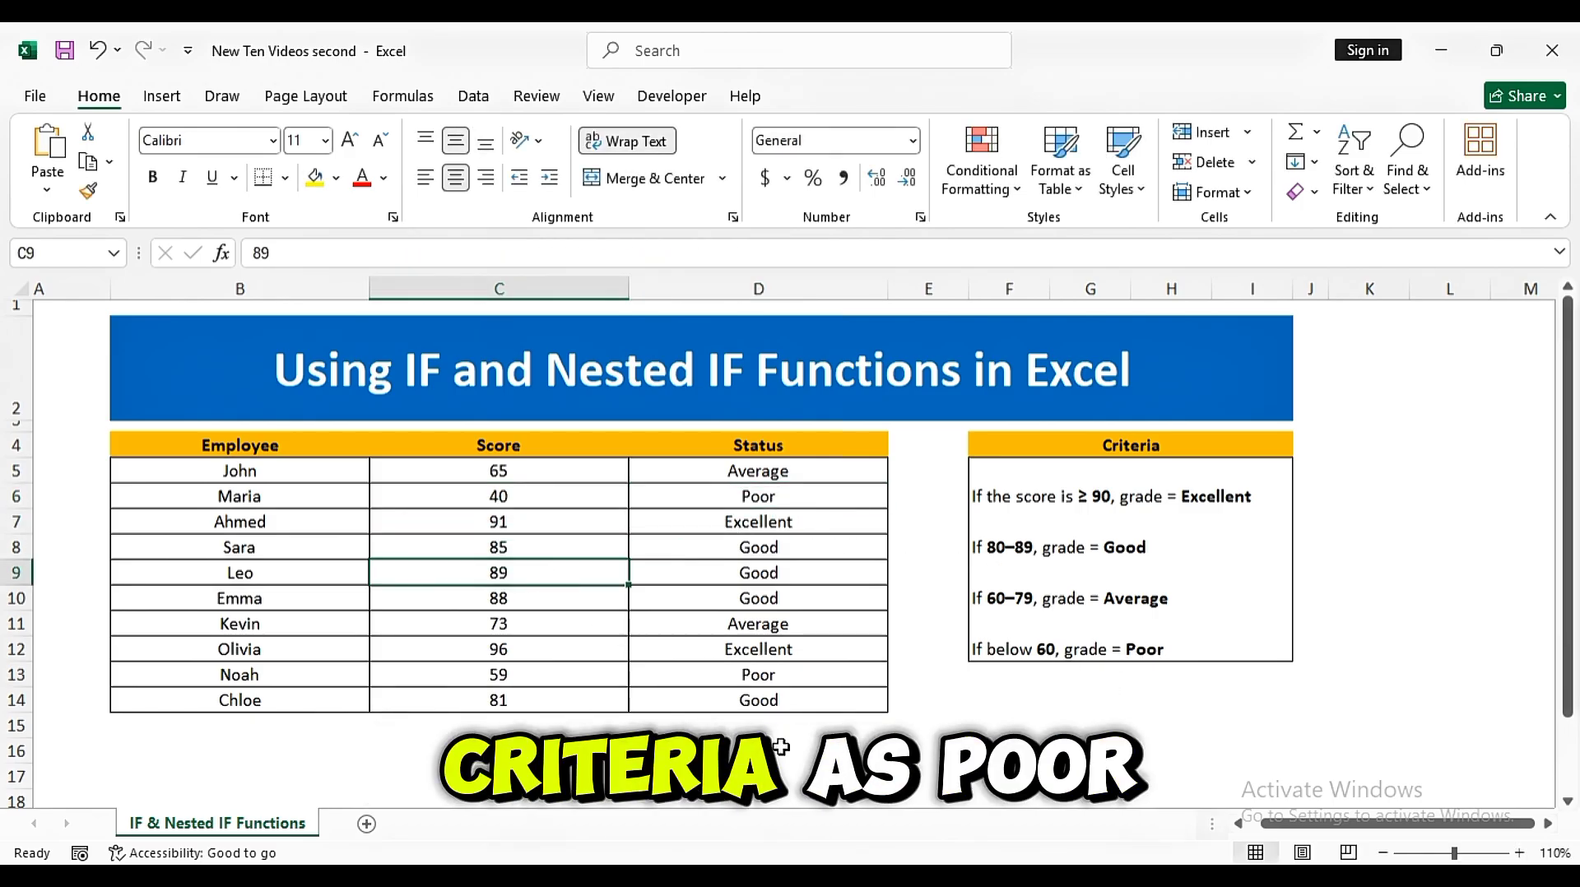
type("75")
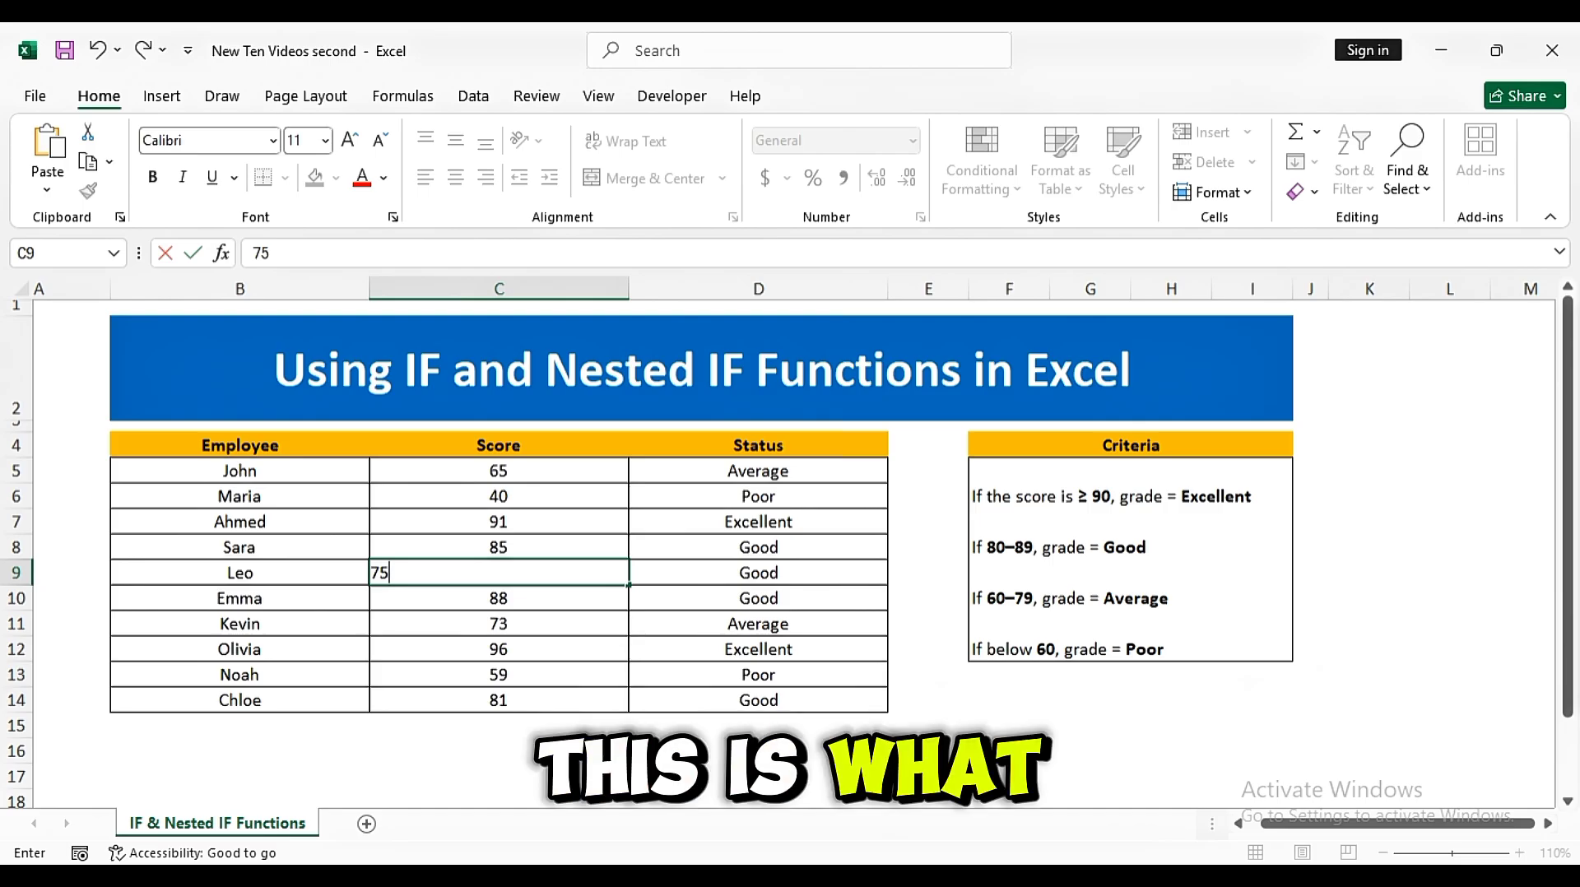
key("Return")
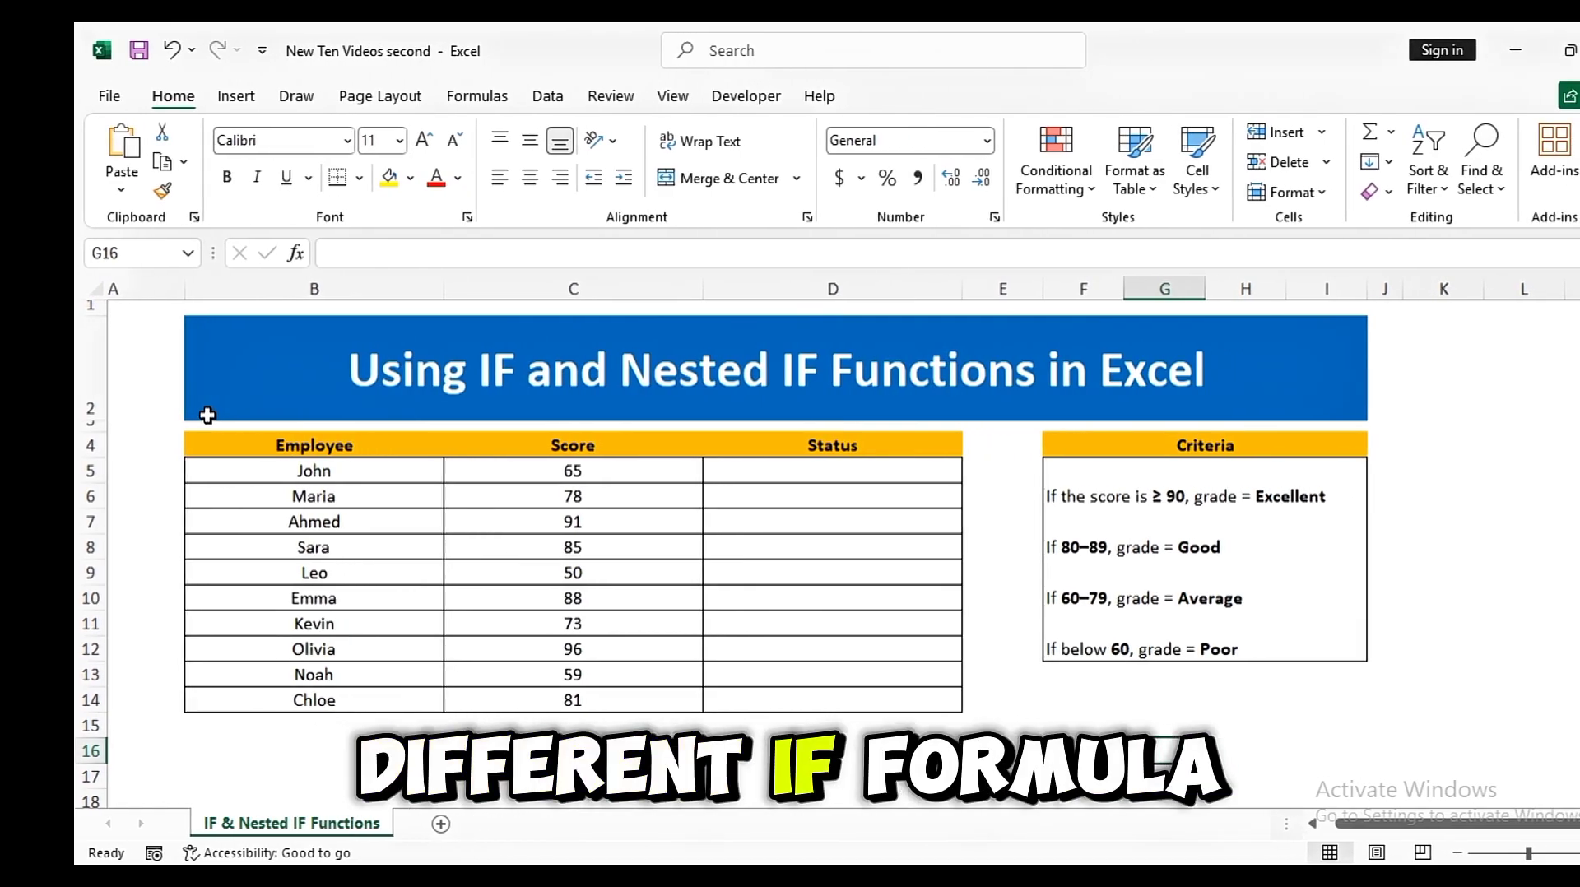
- Review the sheet title, the Employee and Score data, the Status column and the grading criteria block
left_click(441, 405)
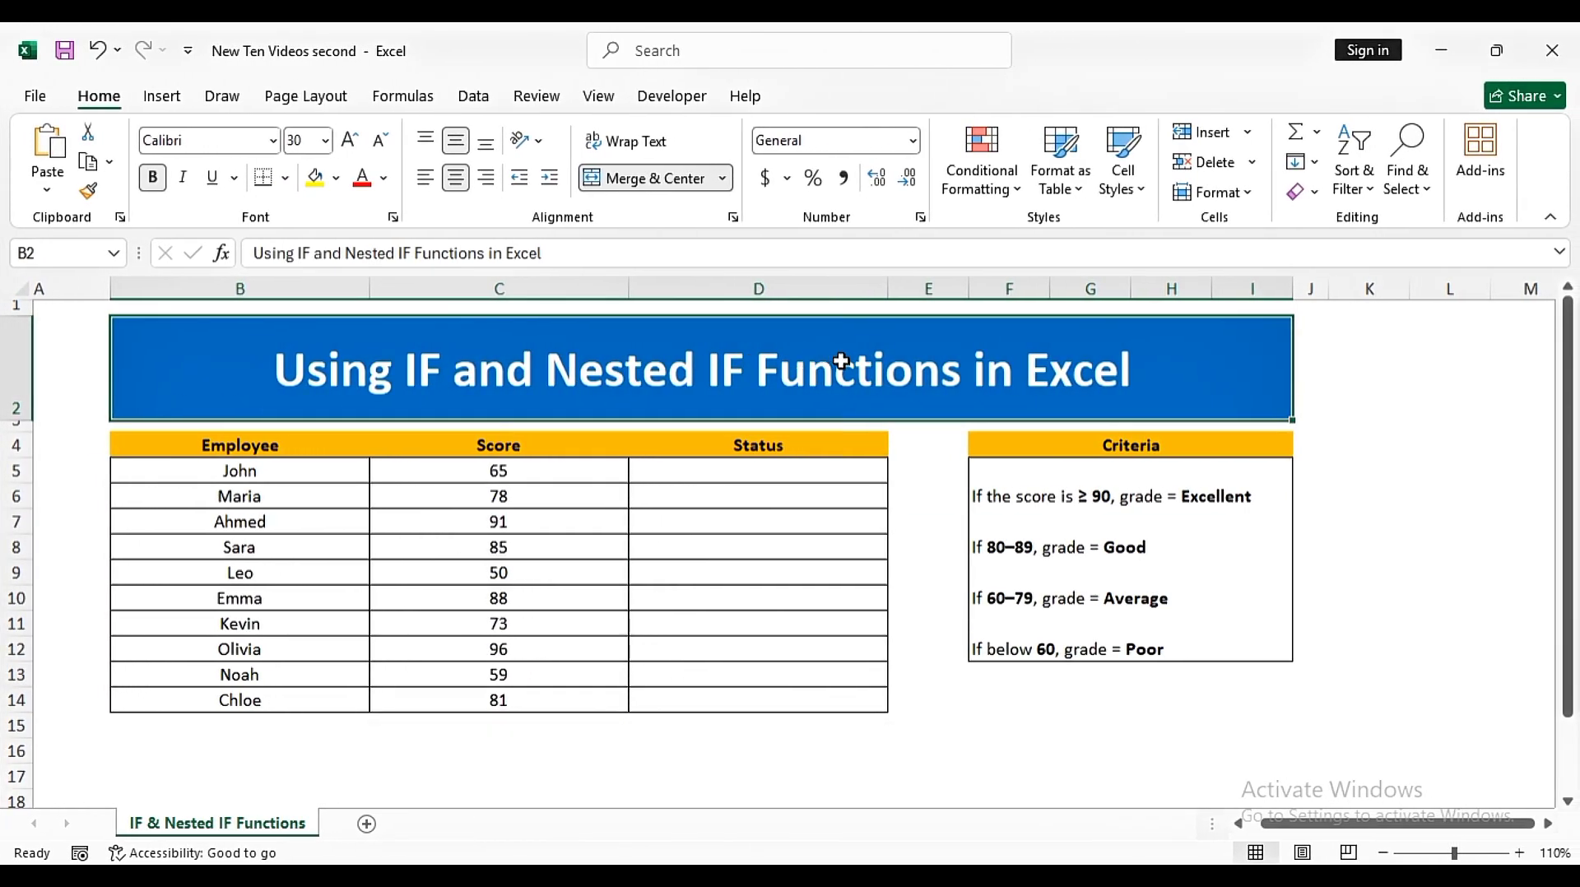
left_click_drag(236, 447, 469, 699)
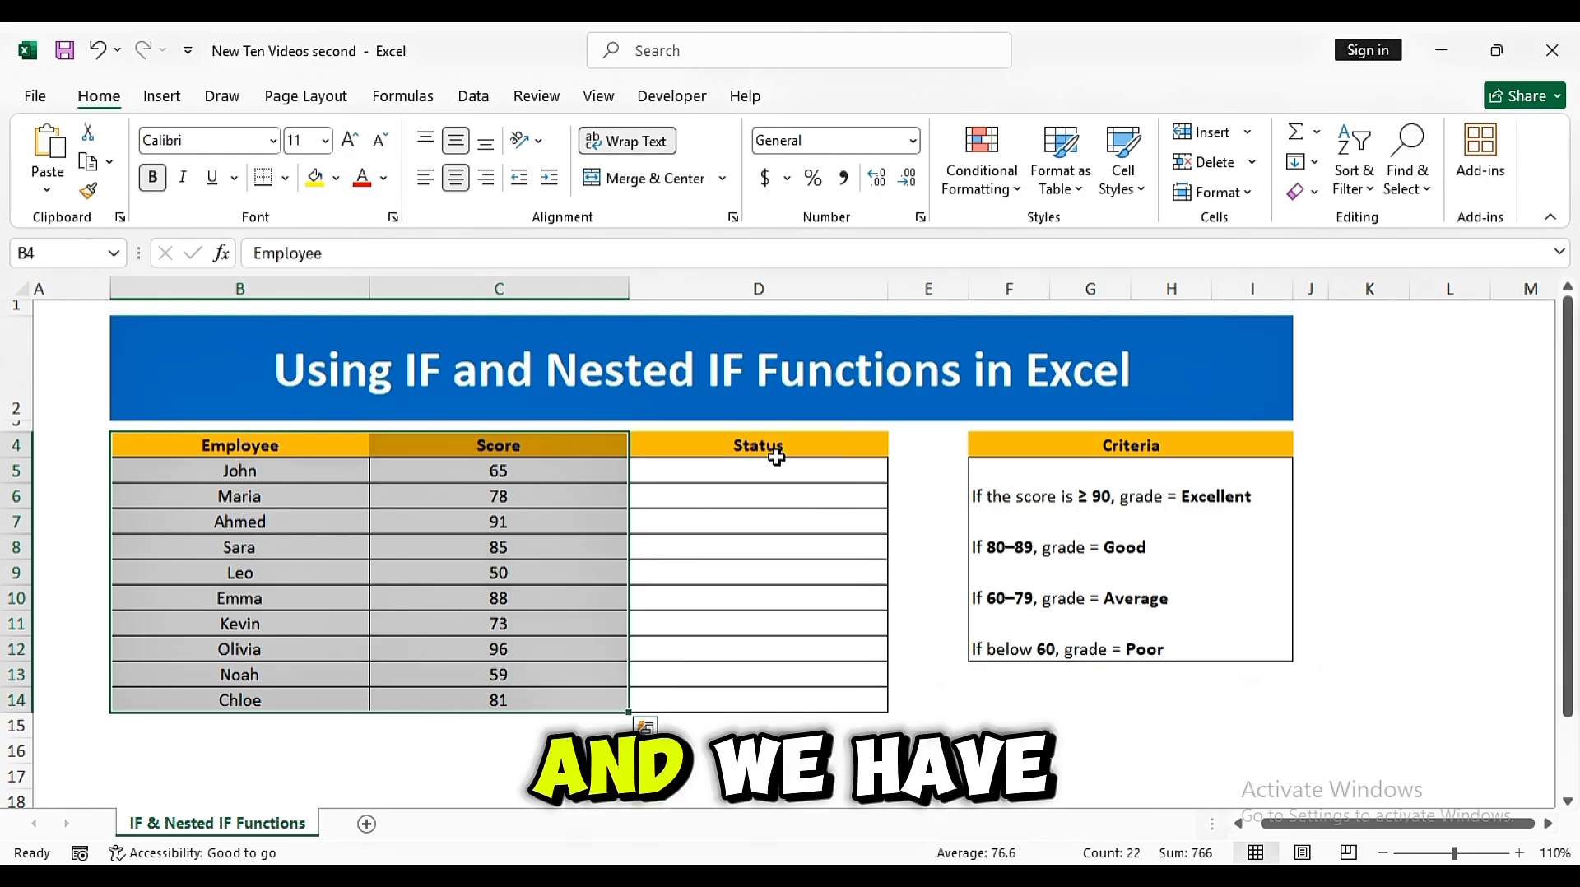
left_click_drag(773, 451, 765, 700)
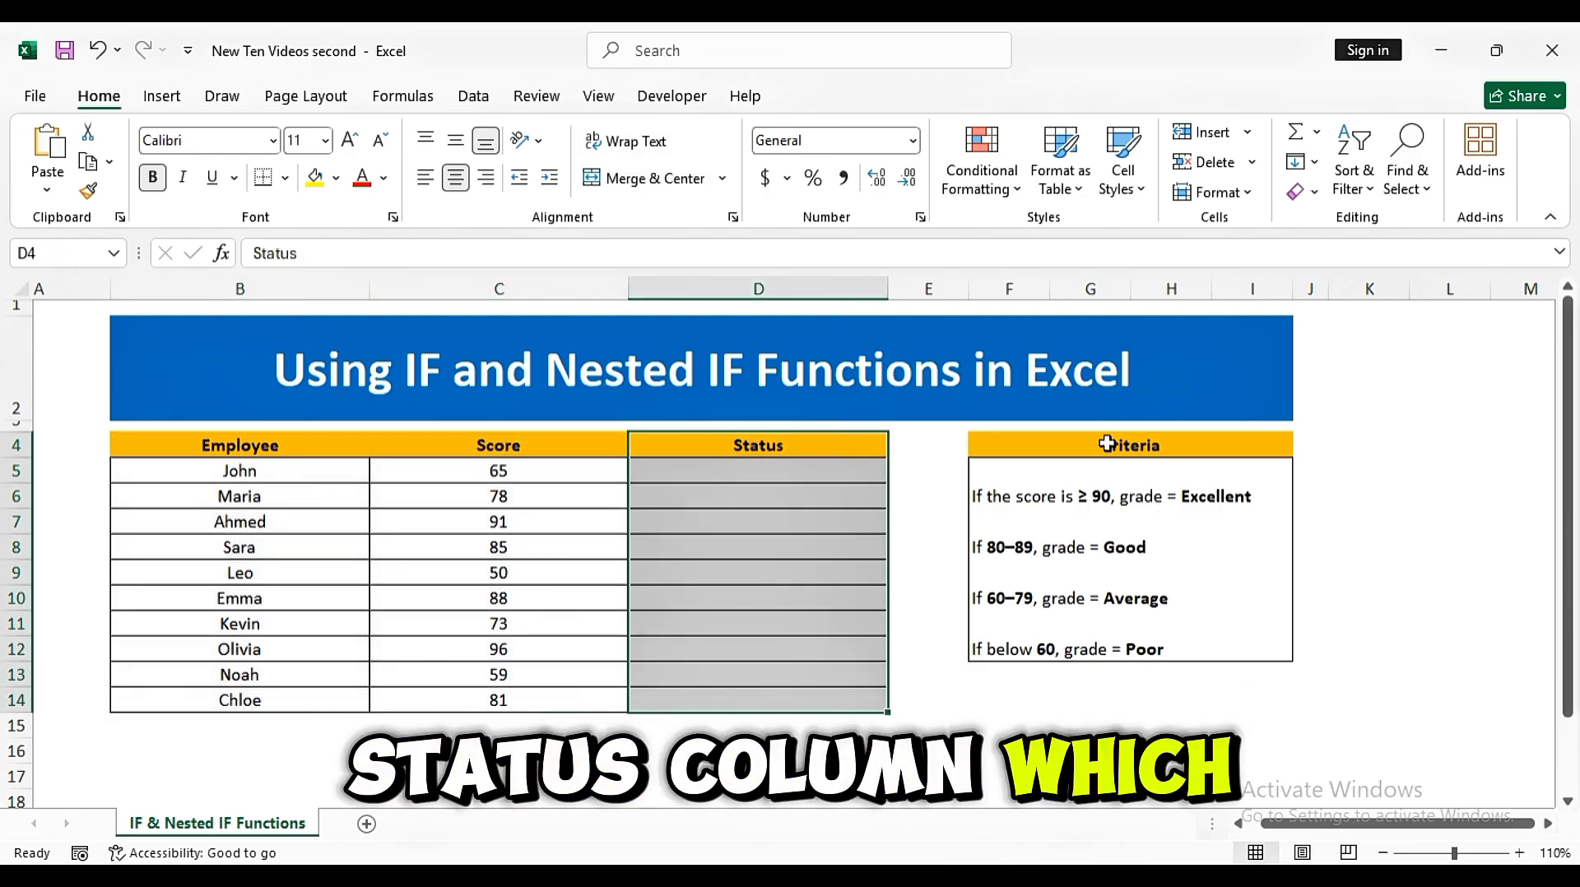
left_click_drag(1012, 450, 1070, 649)
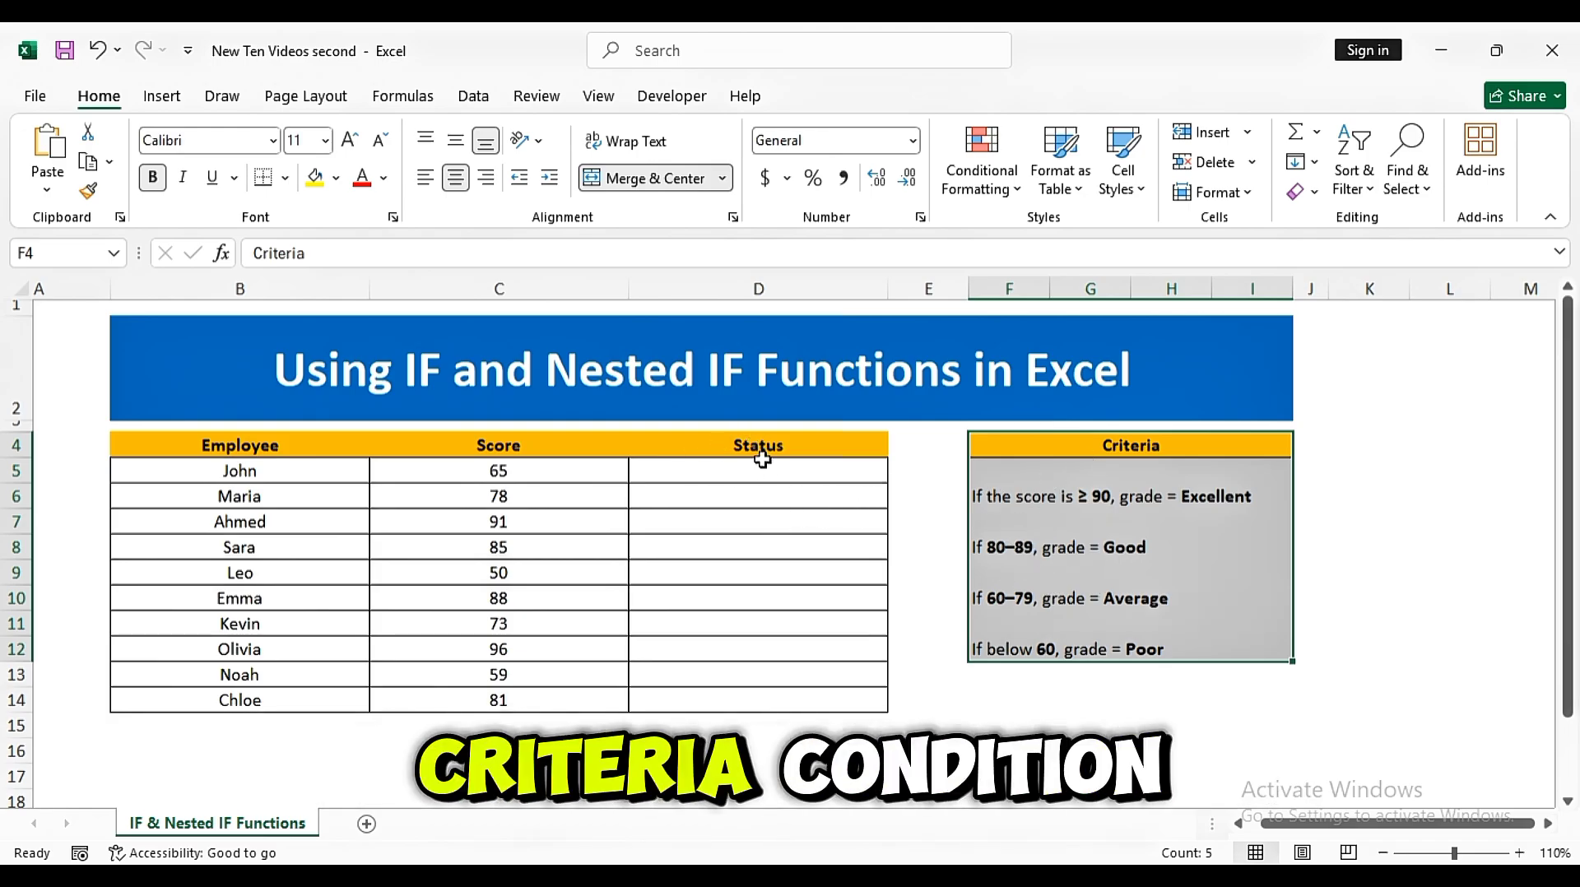
left_click(500, 464)
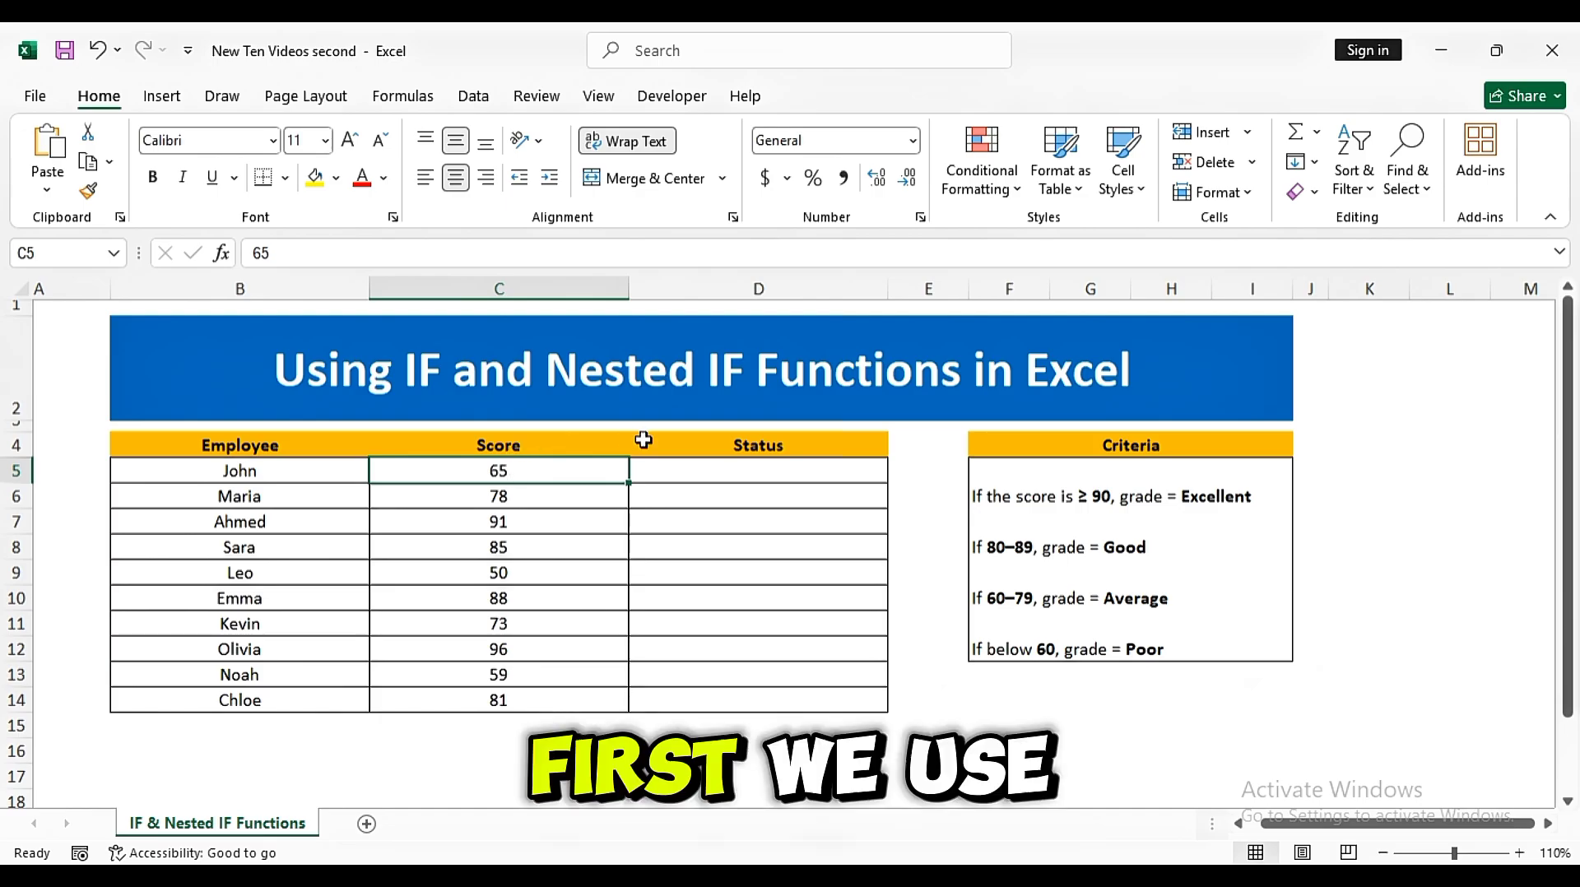
- Enter the formula =IF(C5>=90,"Excellent","Poor") in Status cell D5
left_click(709, 471)
type("=")
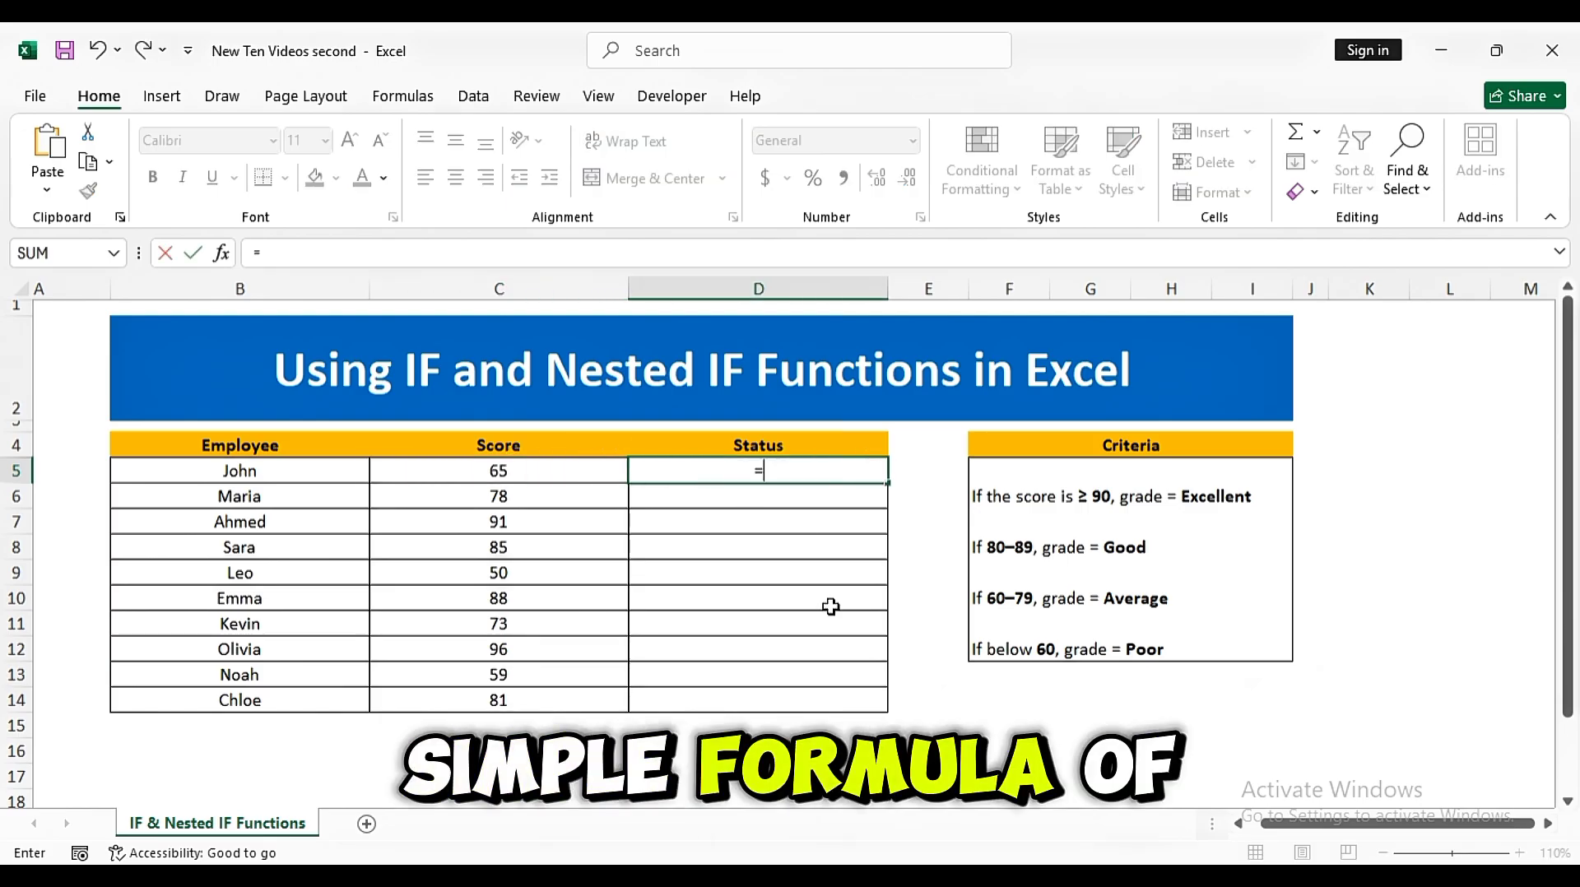
type("IF")
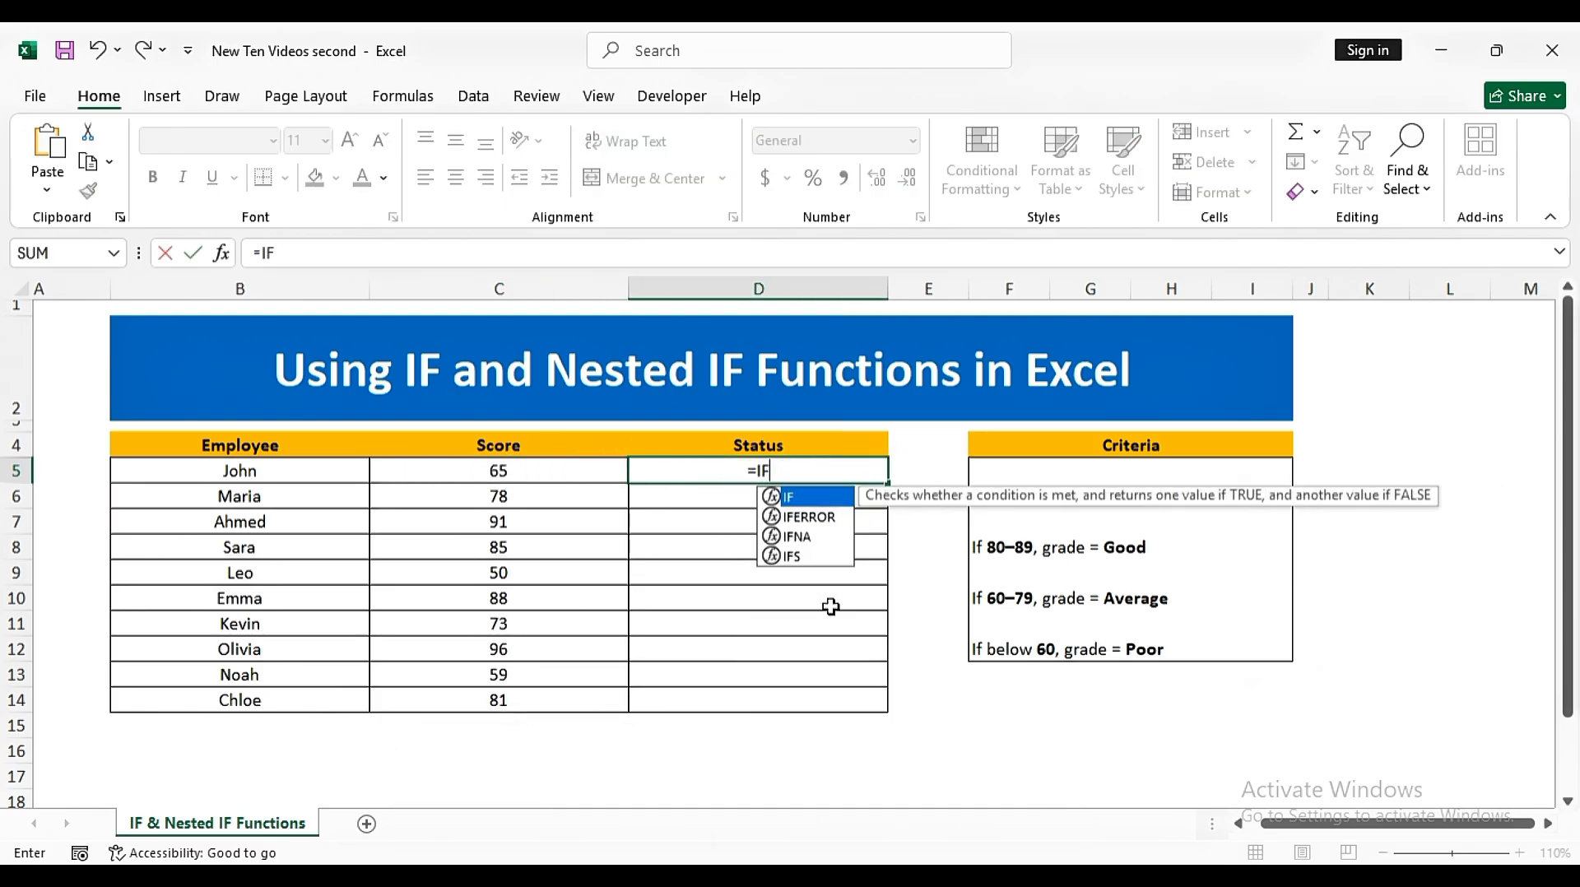
type("(")
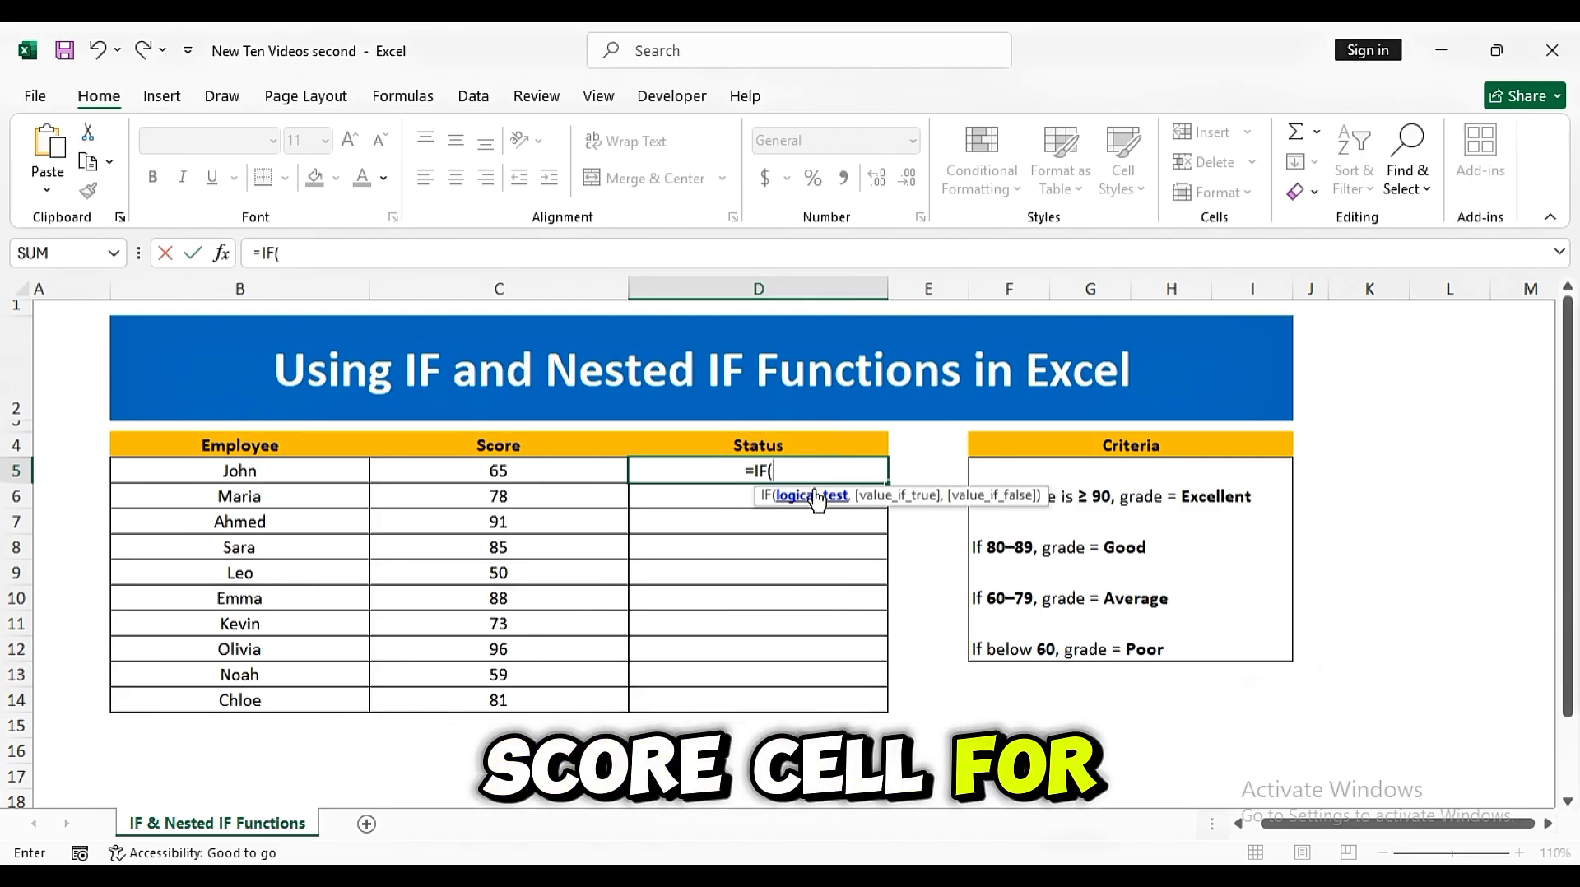
left_click(531, 472)
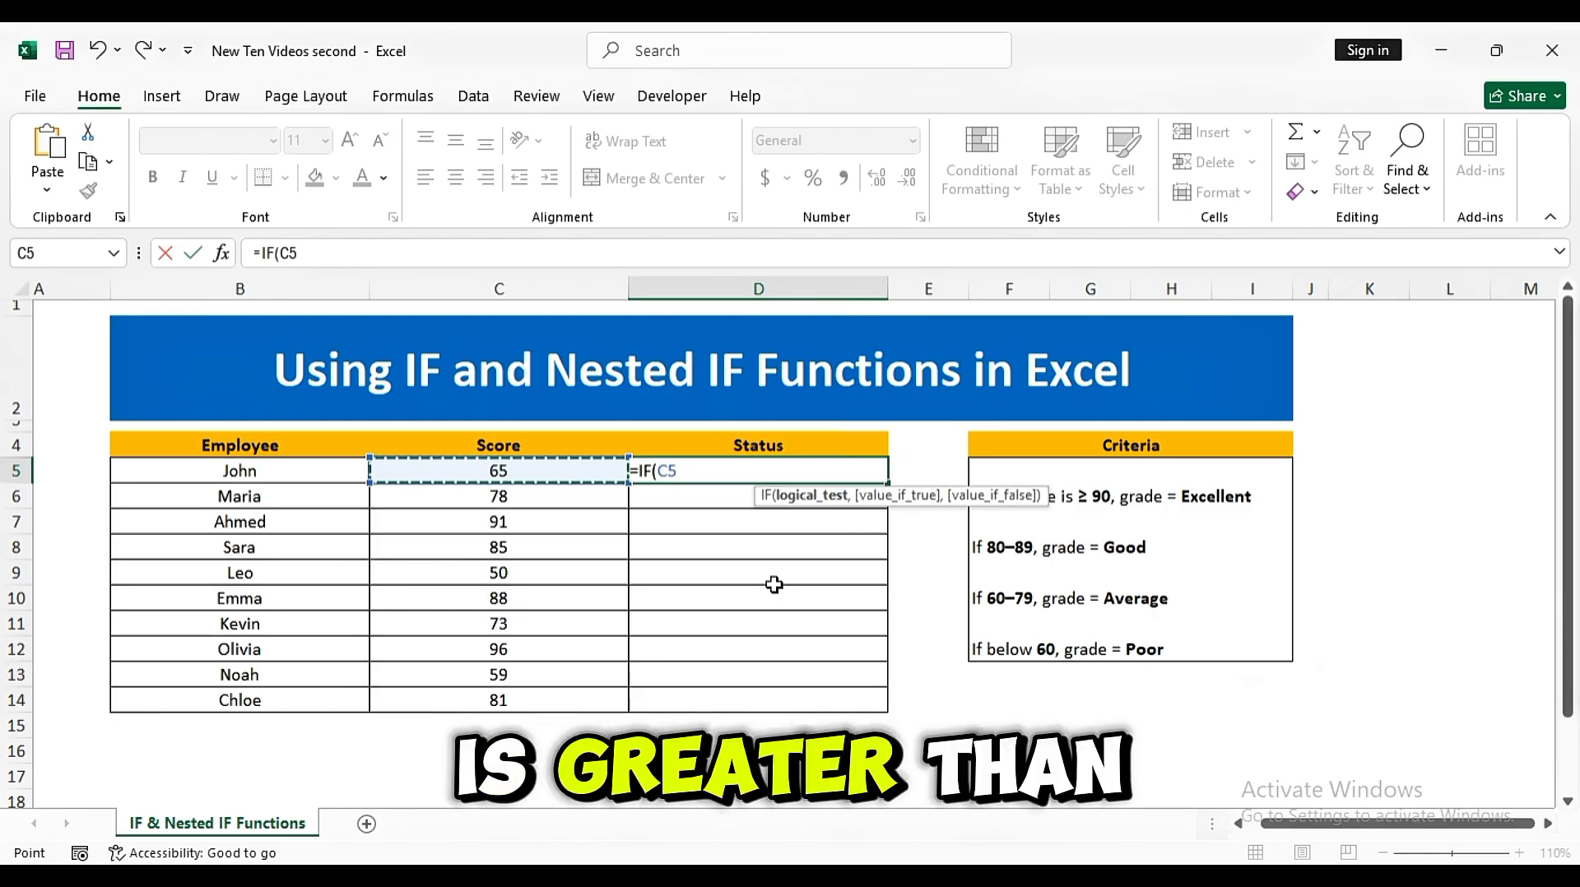
type(">=90,\"Excellent")
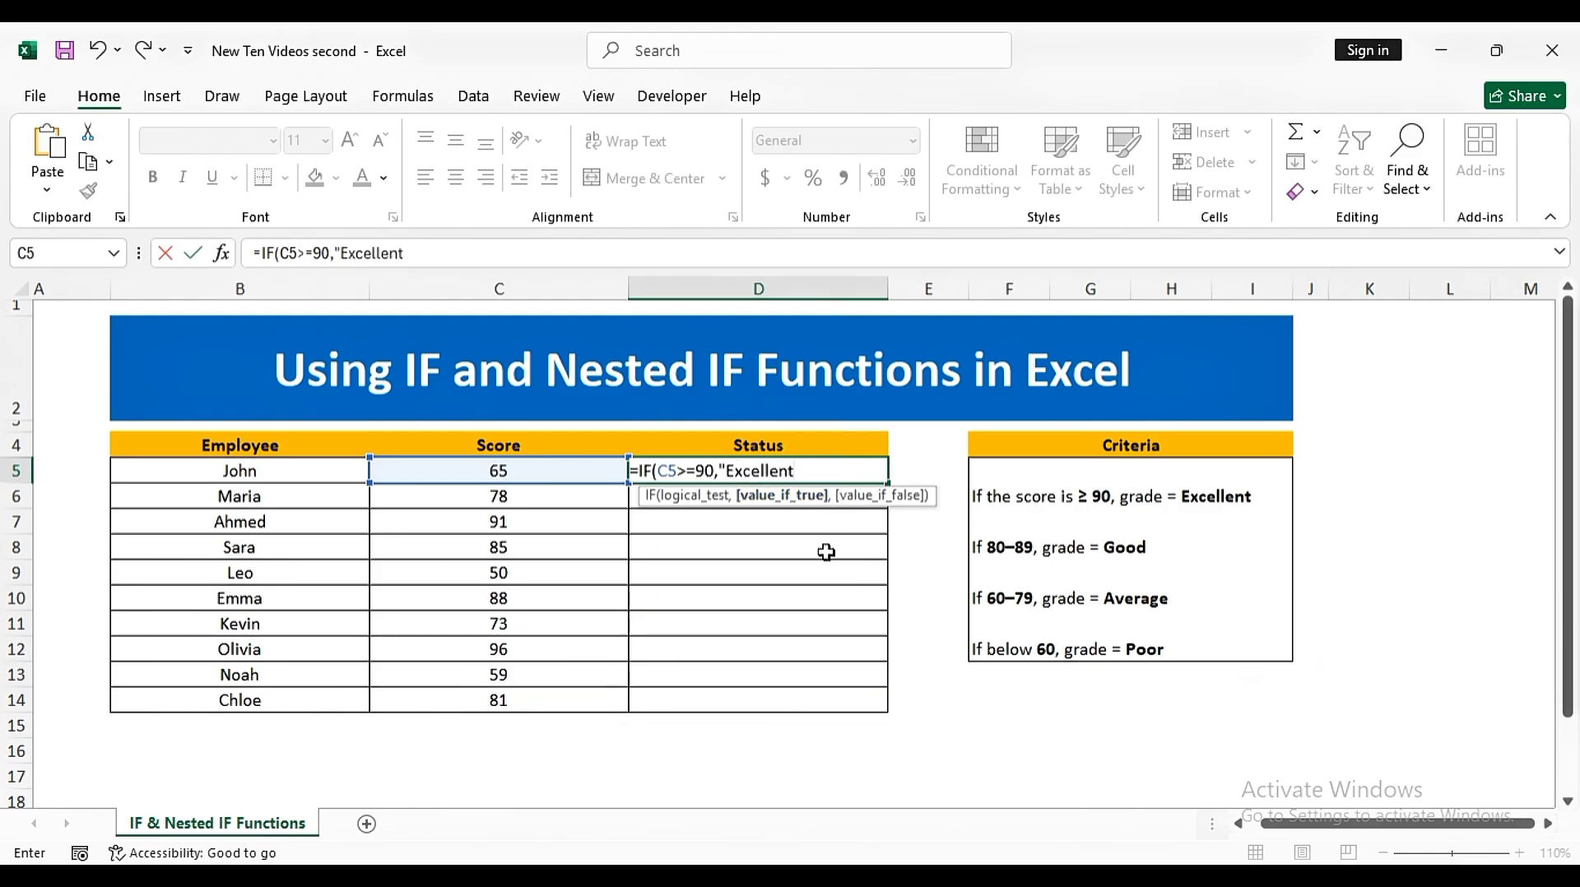
type("\",")
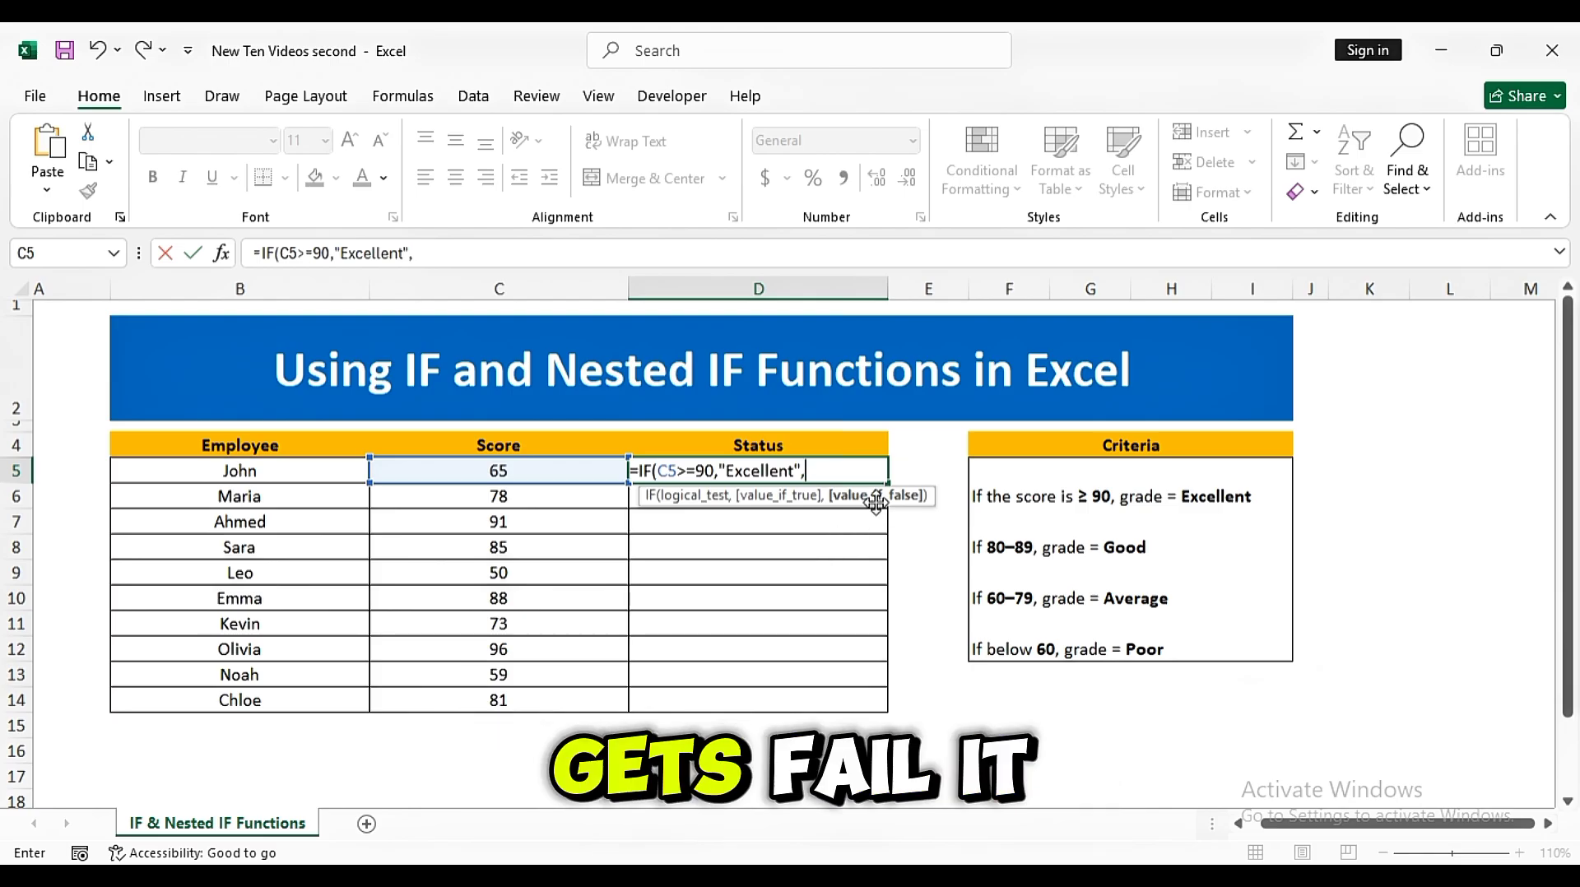
type("\"Poor")
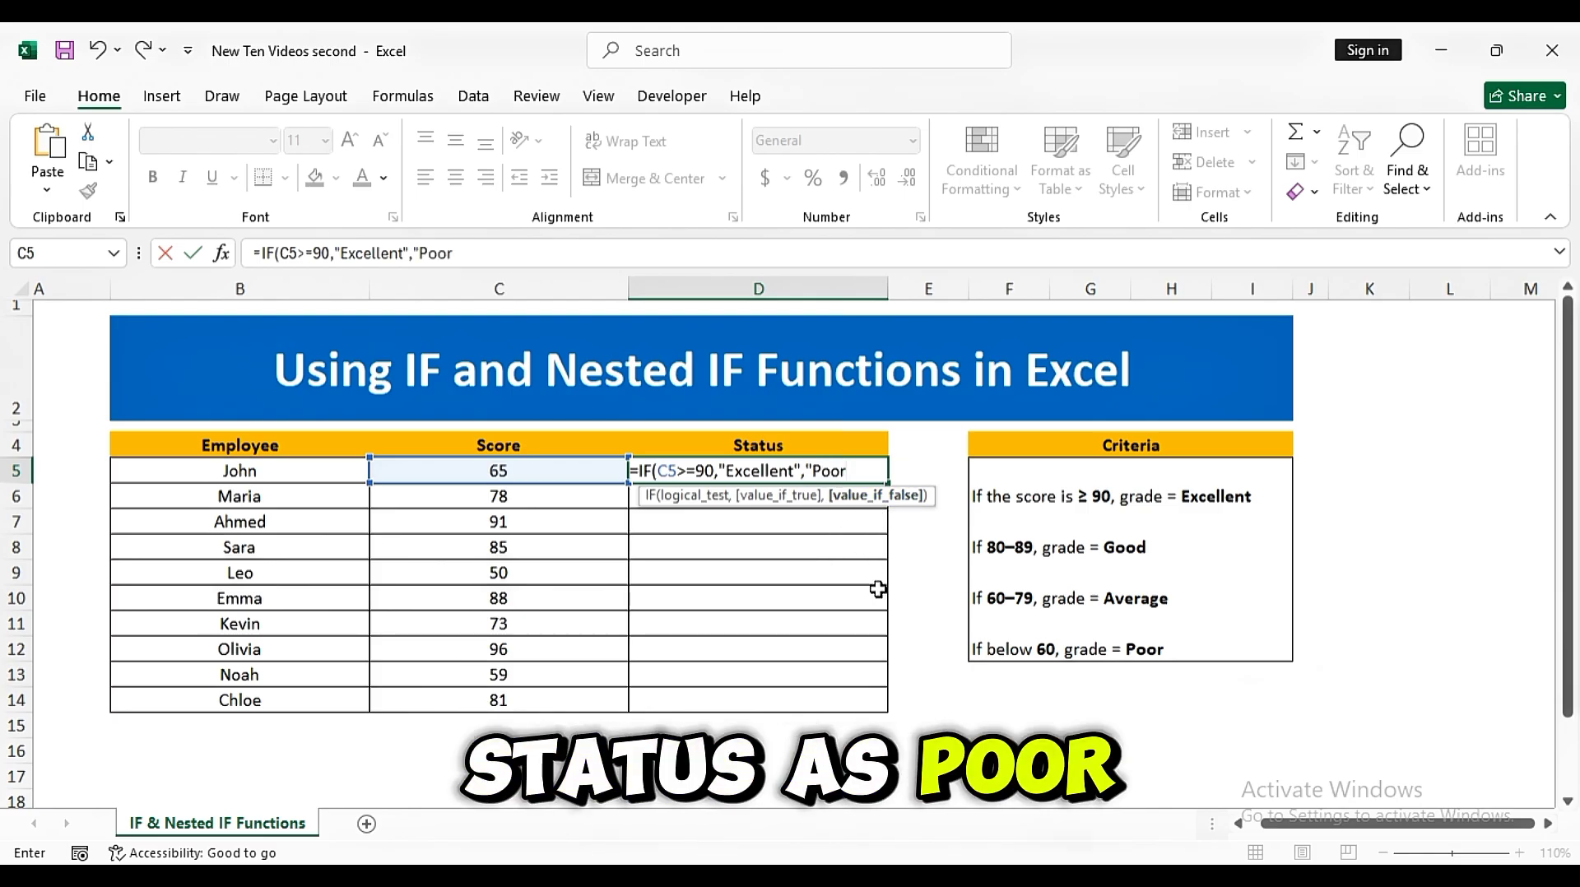
type("\")")
key("Return")
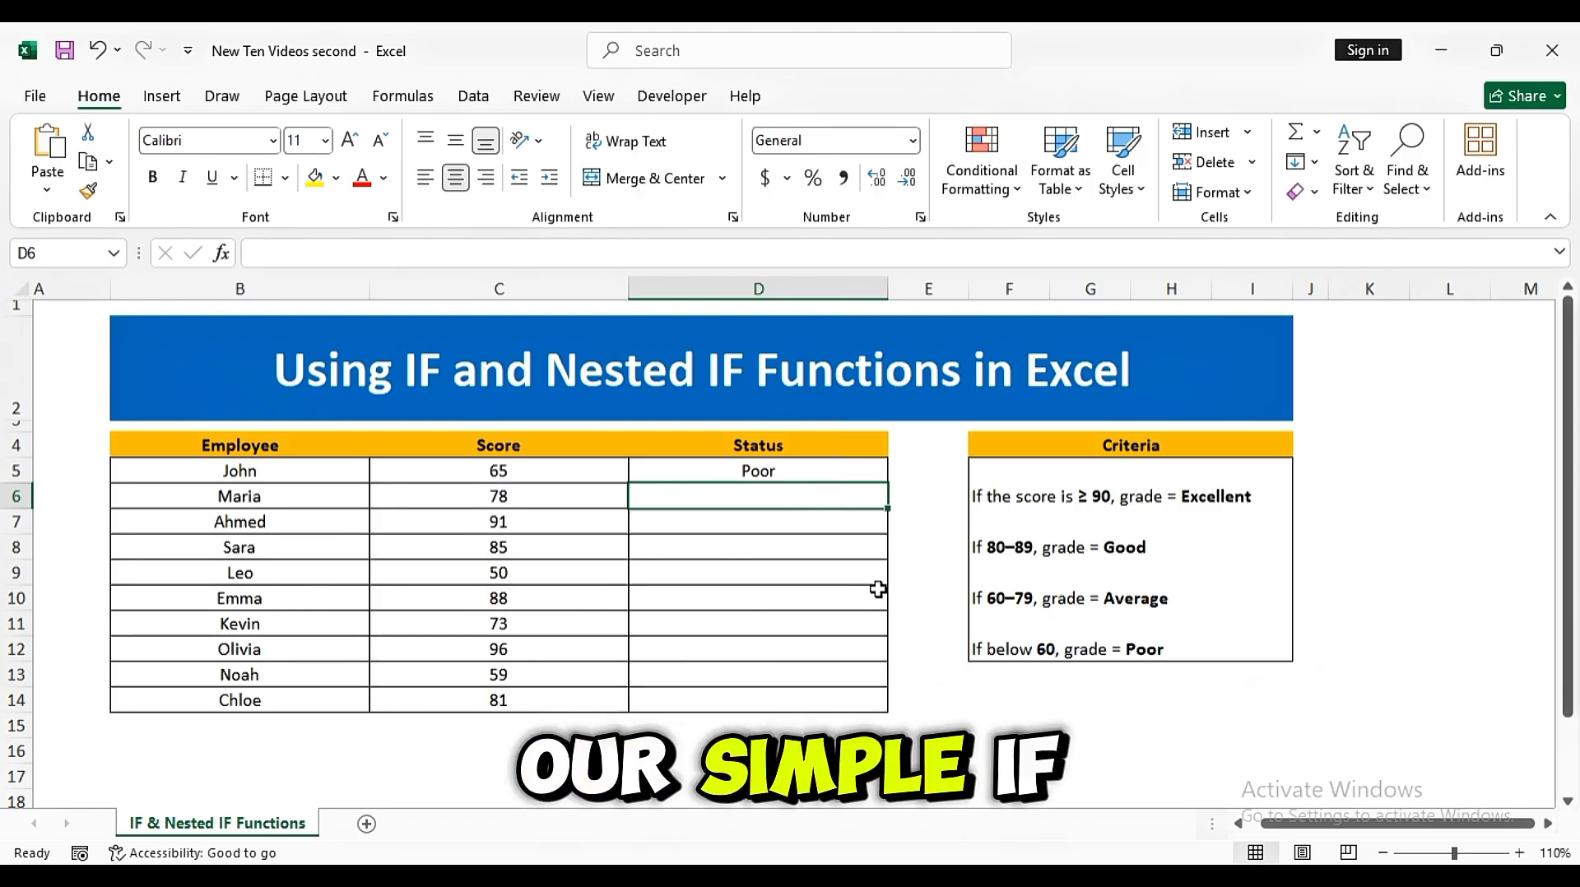
- Test the IF formula in D5 by entering scores of 90, 89 and 85 in C5 one after another
left_click(494, 472)
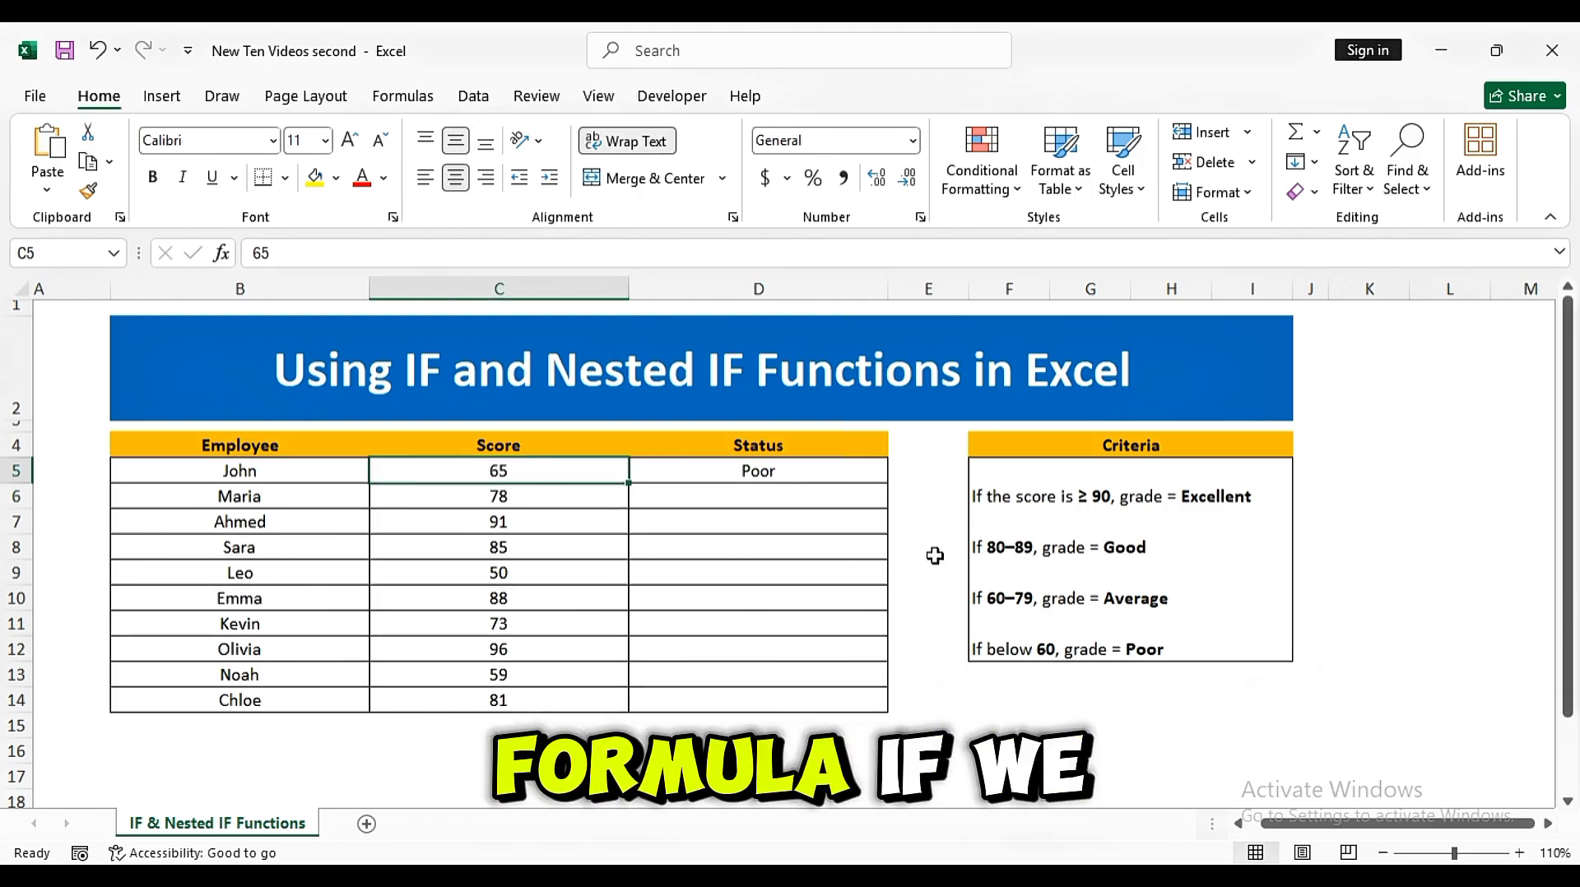
type("9")
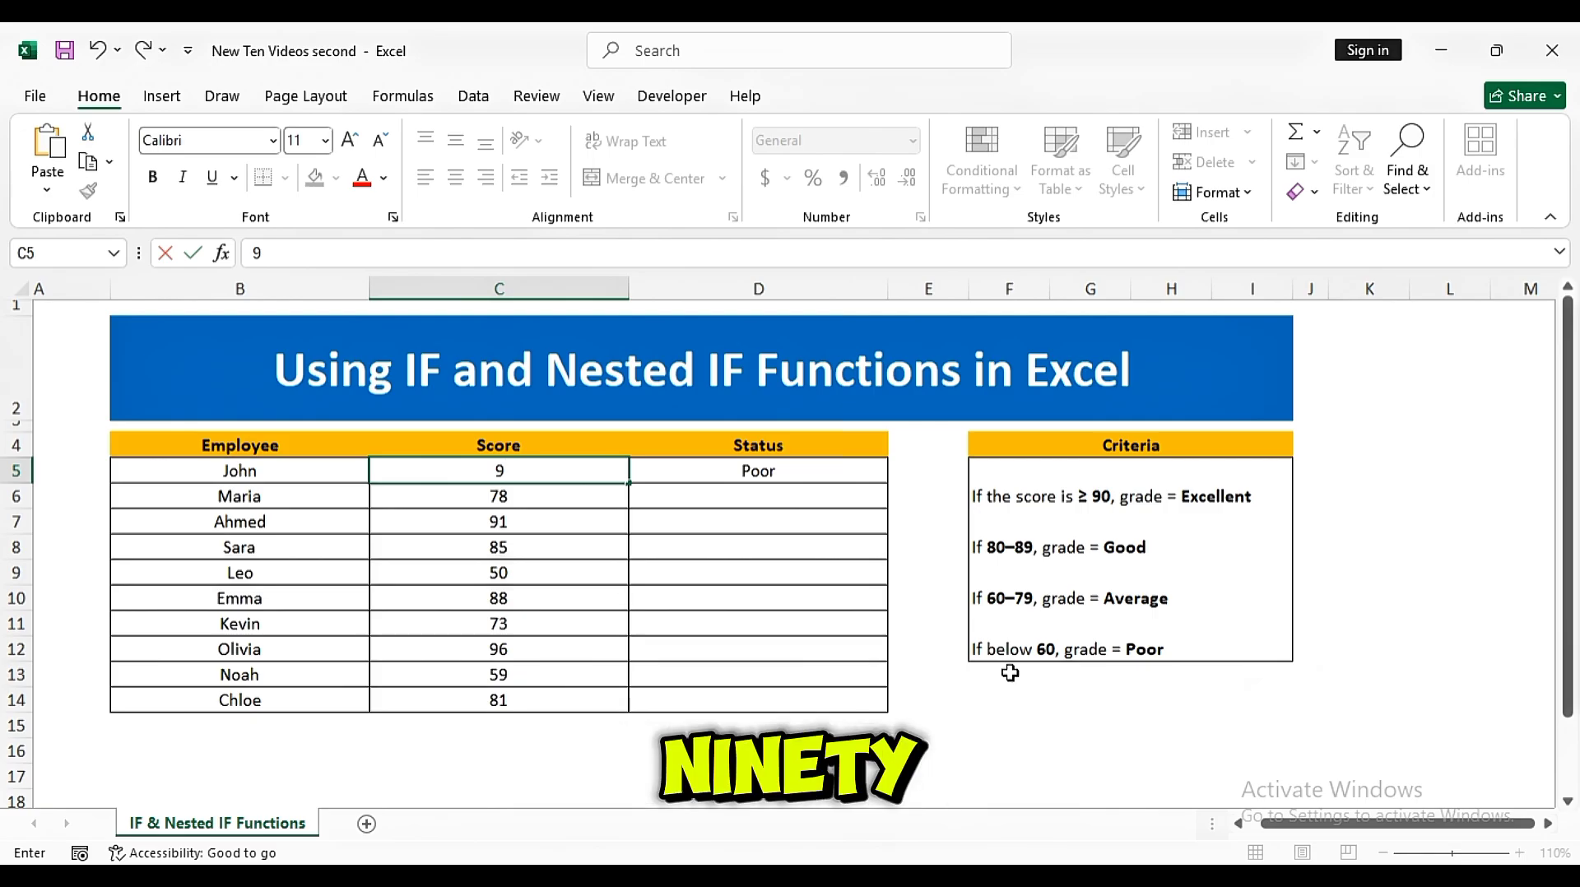
type("0")
key("Return")
type("89")
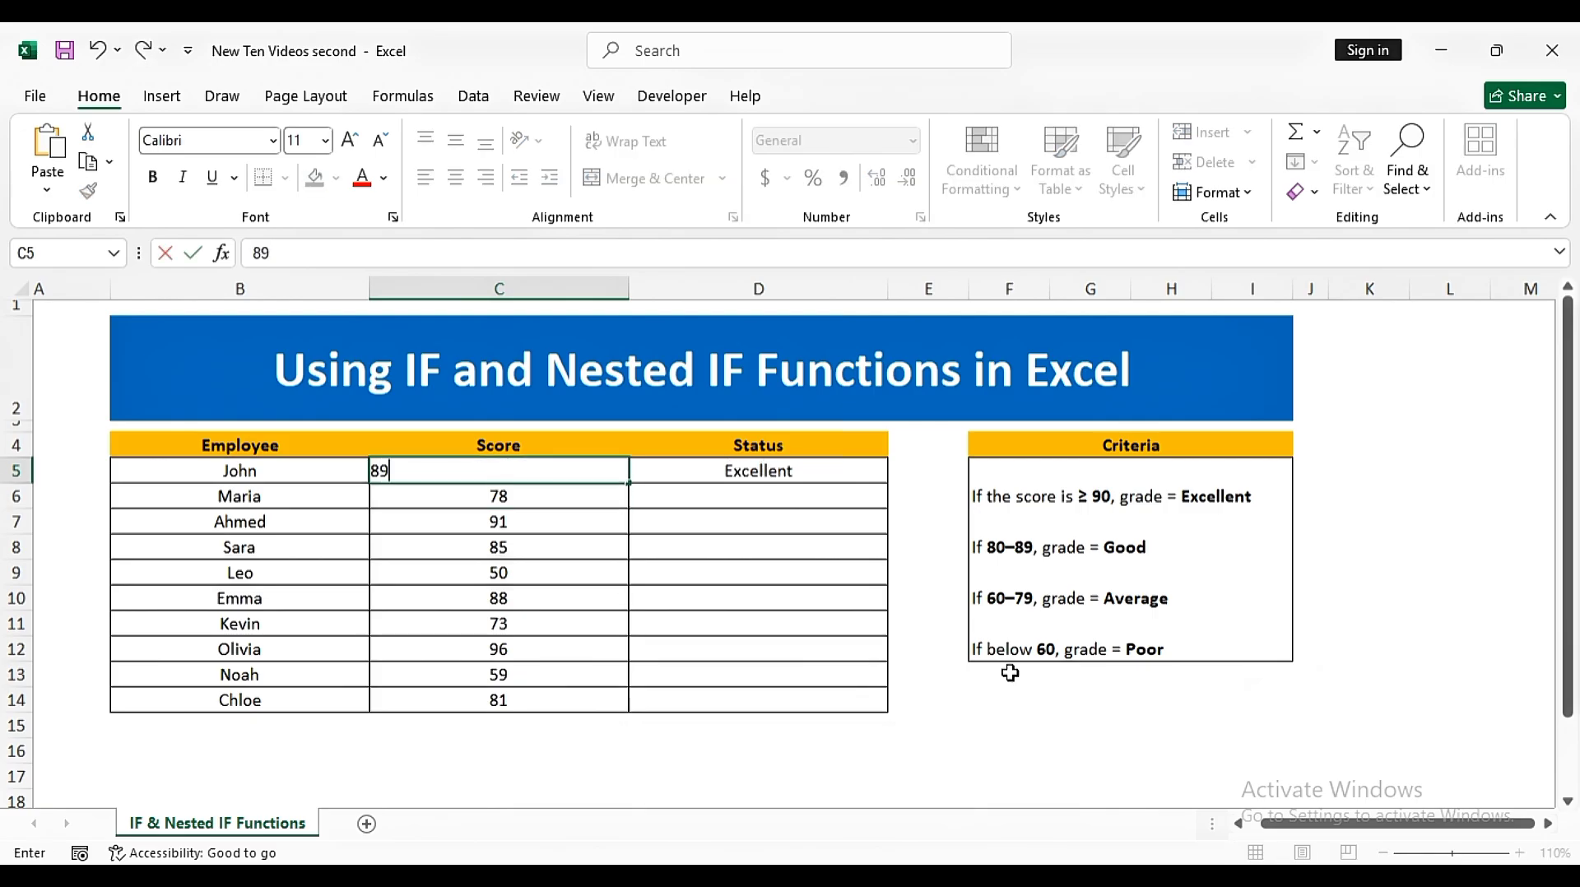
key("Return")
key("Up")
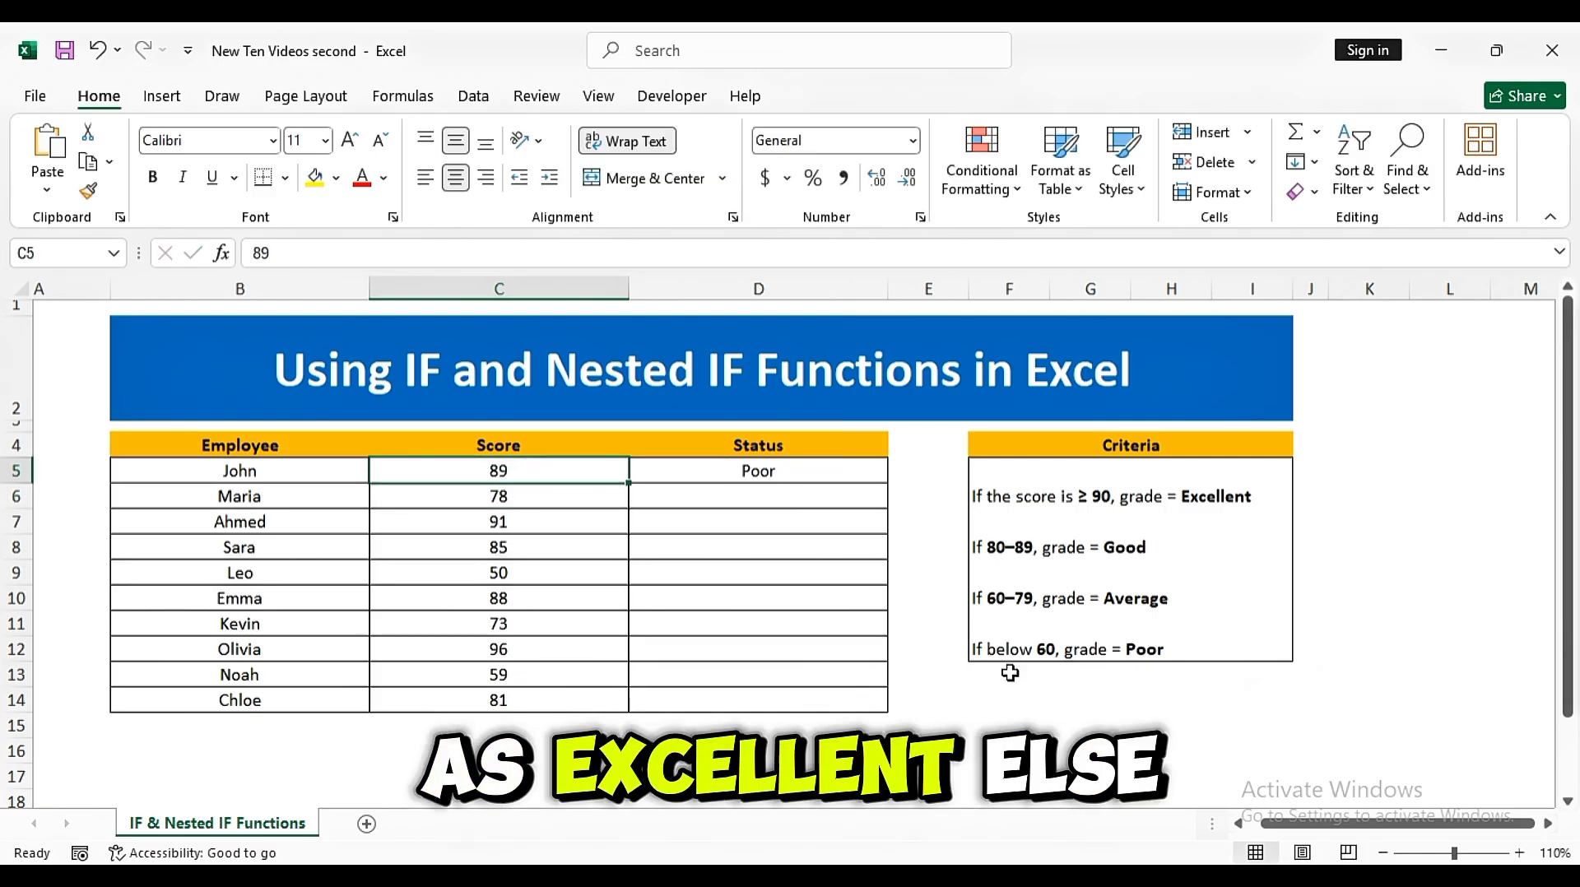
type("85")
key("Return")
- Set the first employee's score in C5 to 97
key("Up")
type("97")
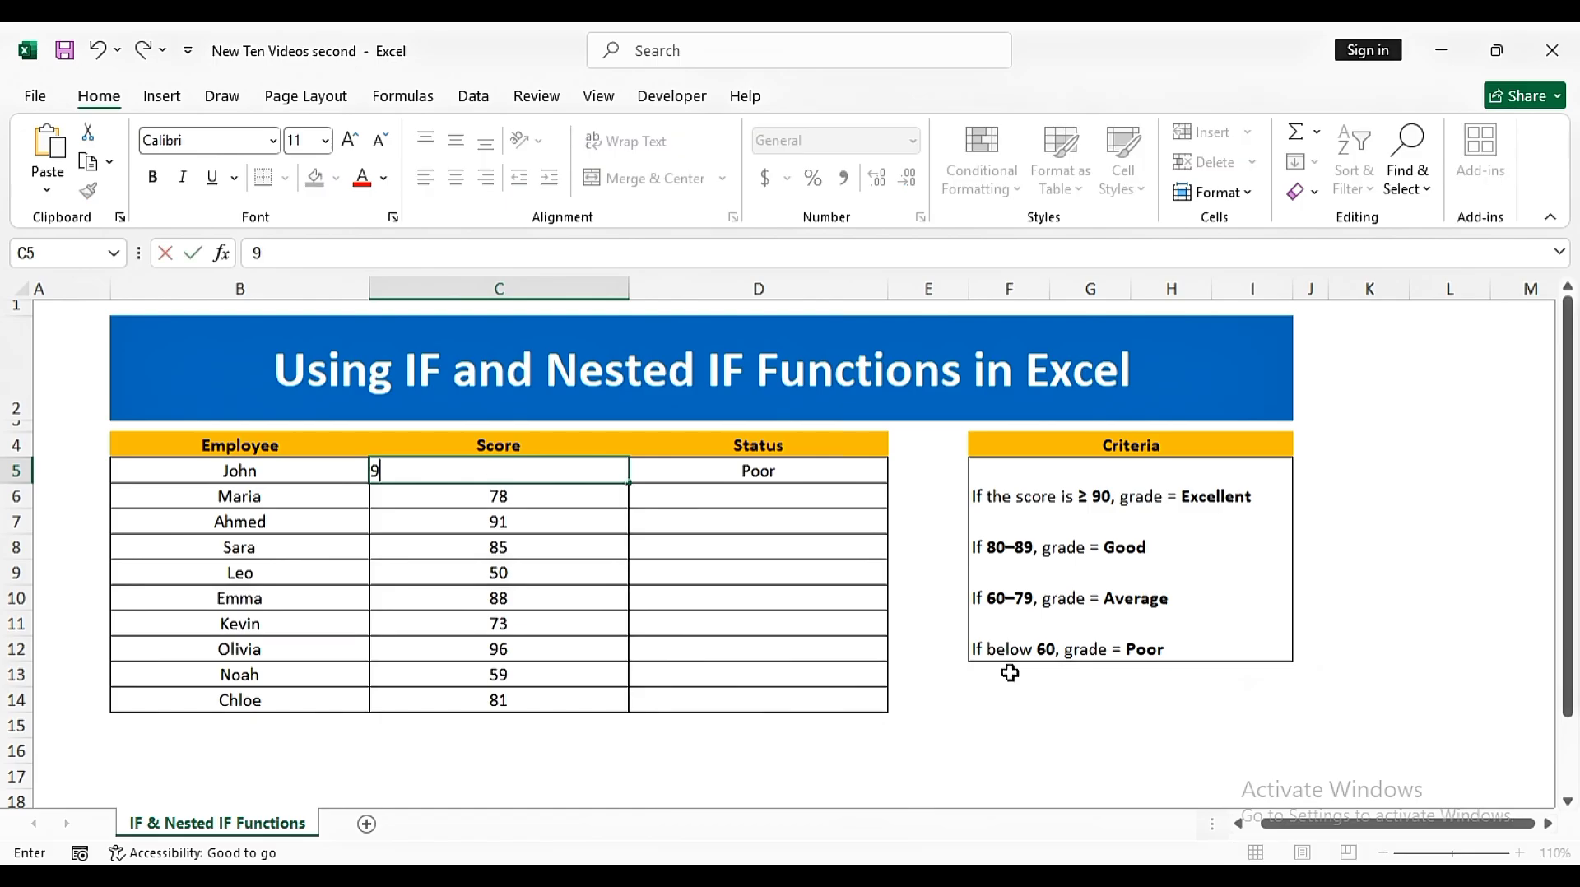
key("Return")
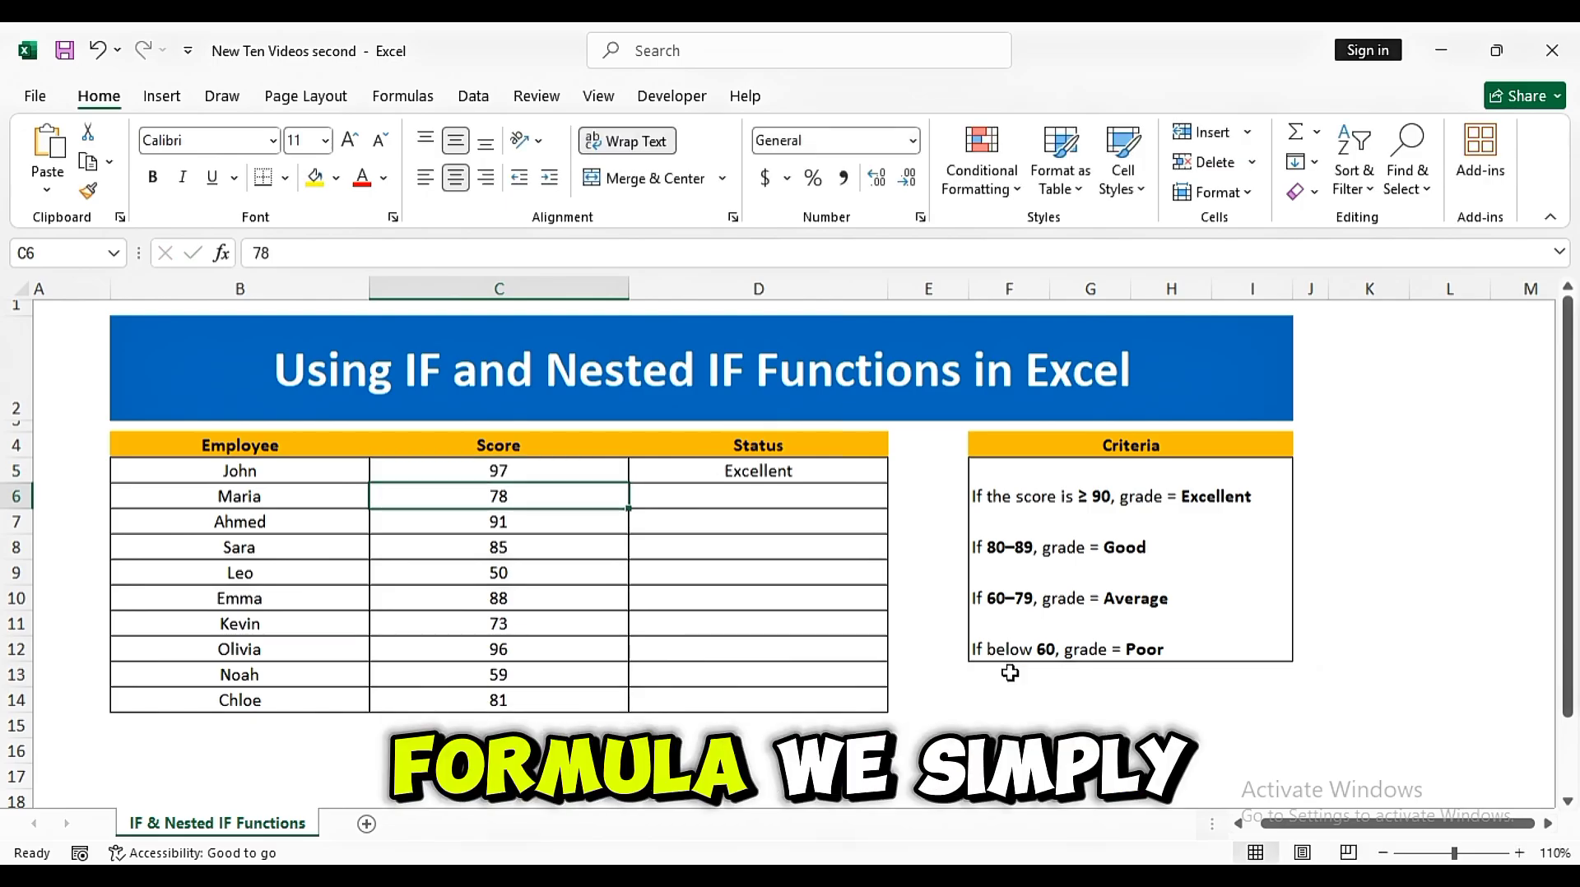
- Fill the IF formula from D5 down the Status column to D14 and deselect the range
left_click(807, 468)
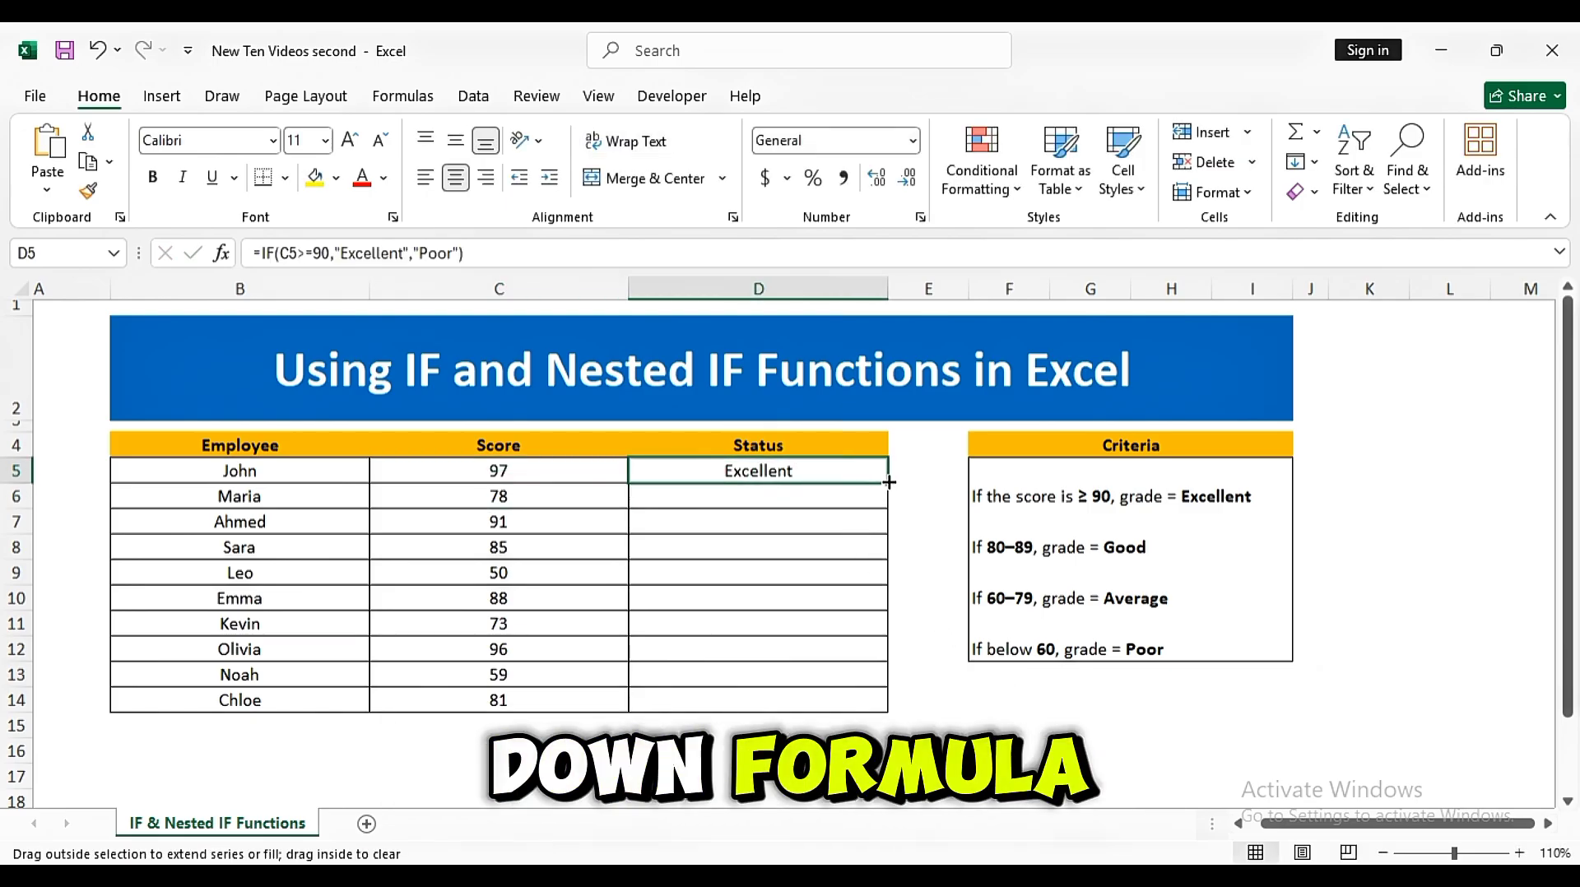
left_click_drag(889, 482, 888, 711)
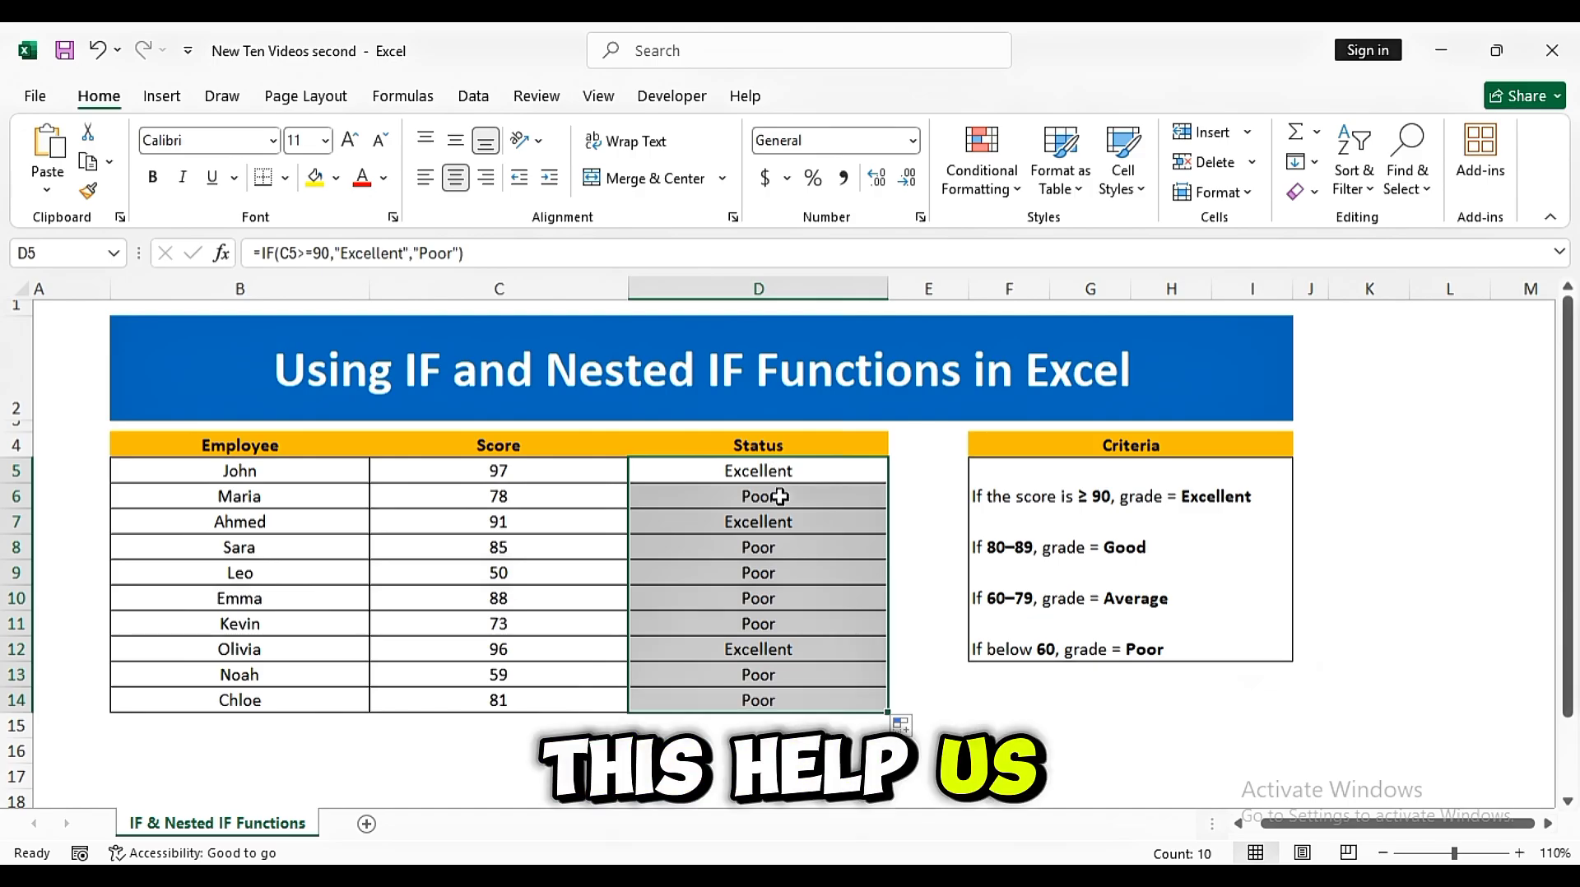
left_click(932, 679)
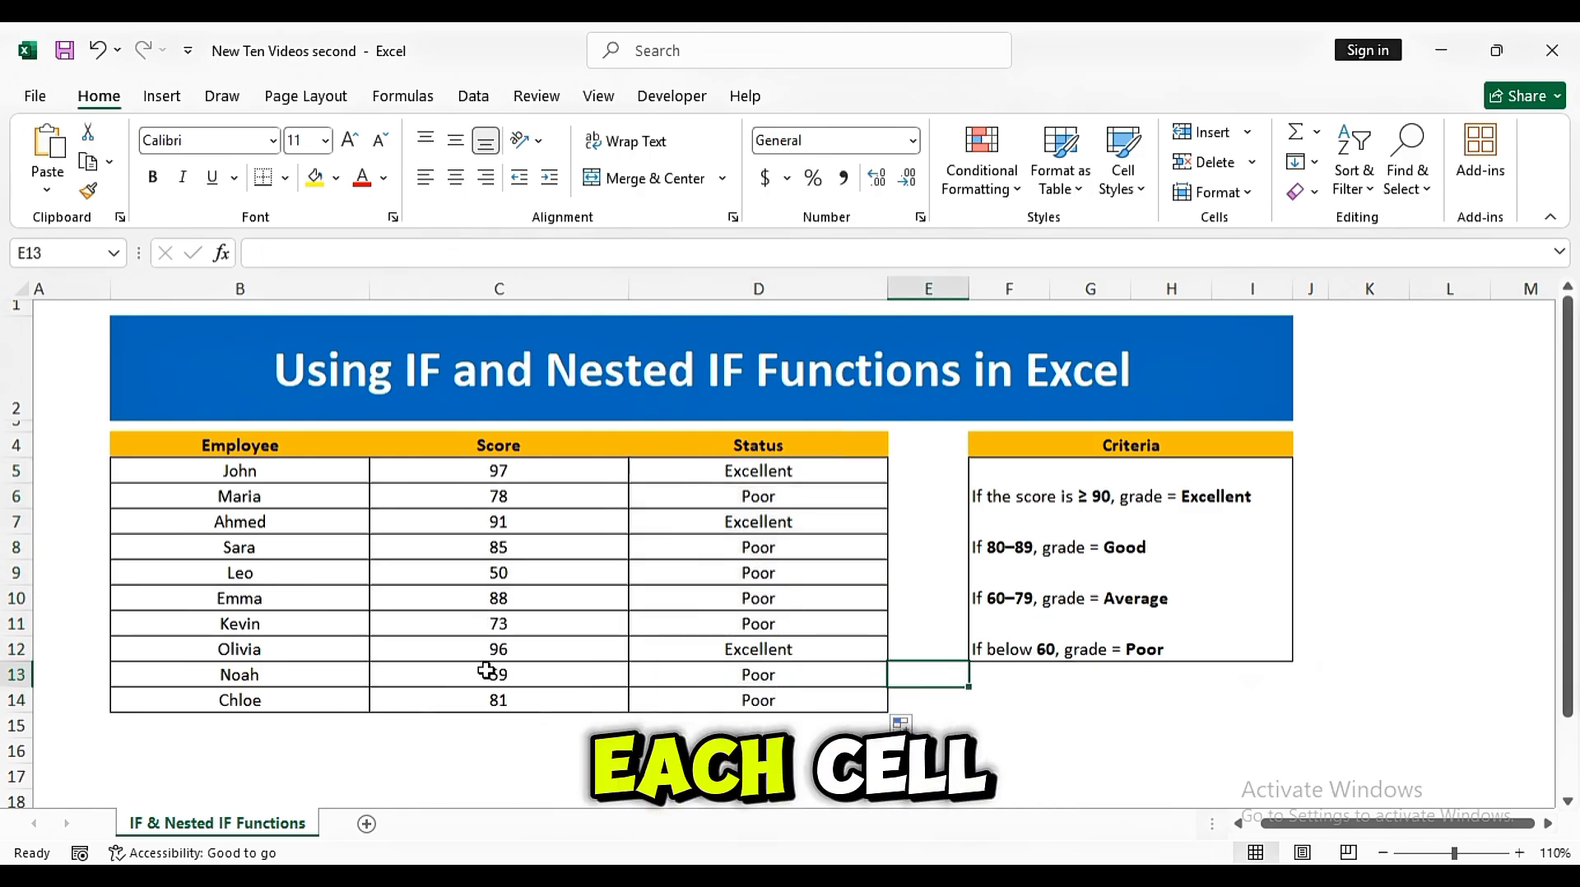
- Clear the Status formulas from D5 to D14 and deselect the range
left_click_drag(828, 497, 811, 695)
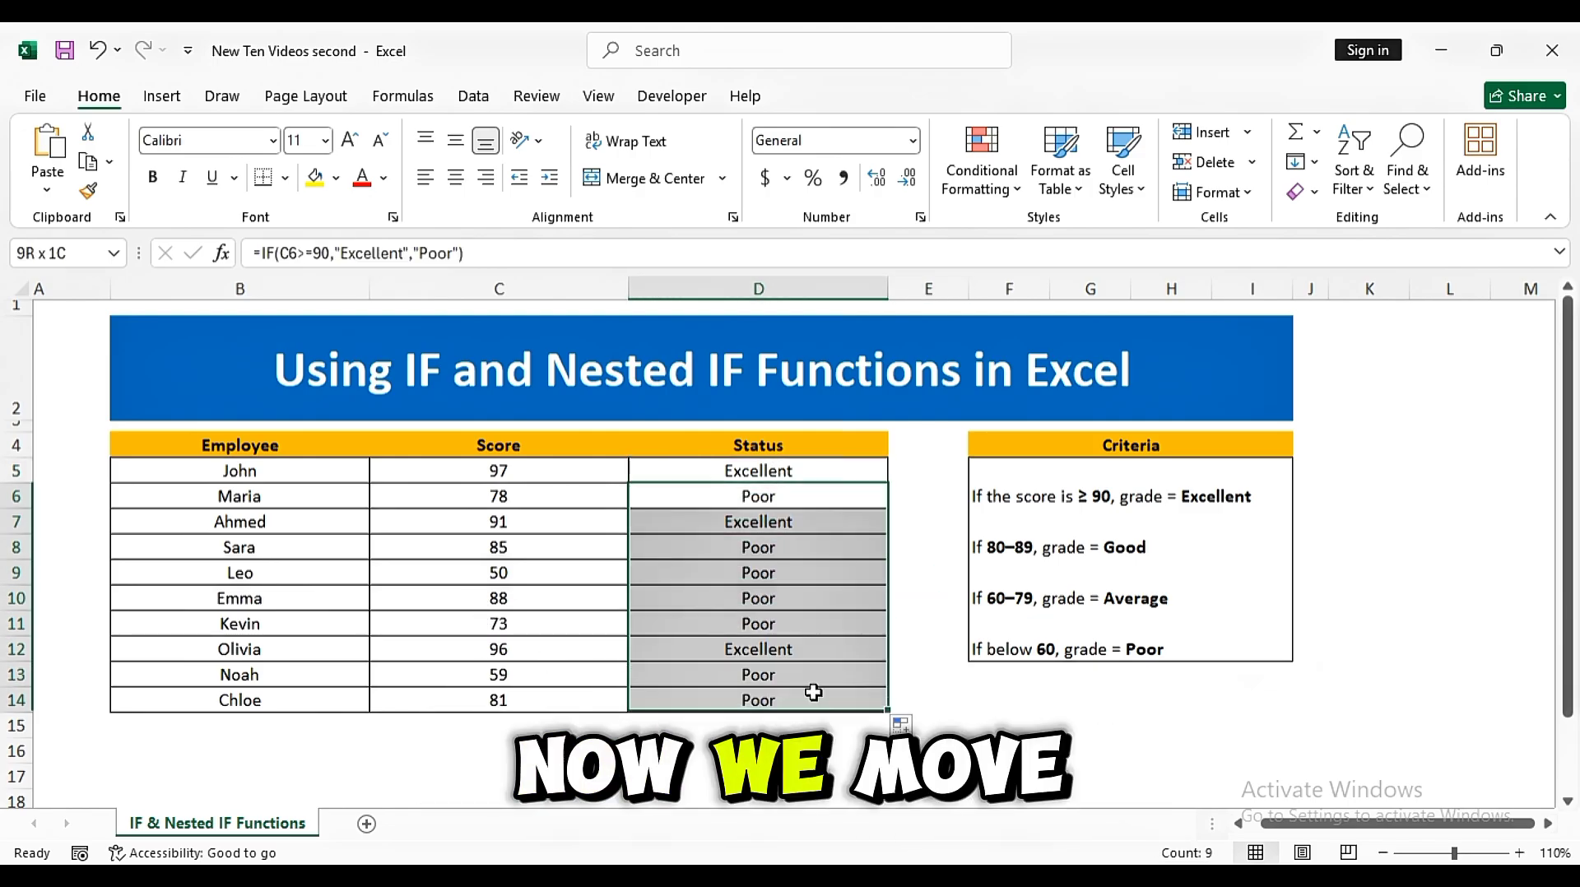
left_click_drag(785, 478, 797, 691)
key("Delete")
left_click(927, 673)
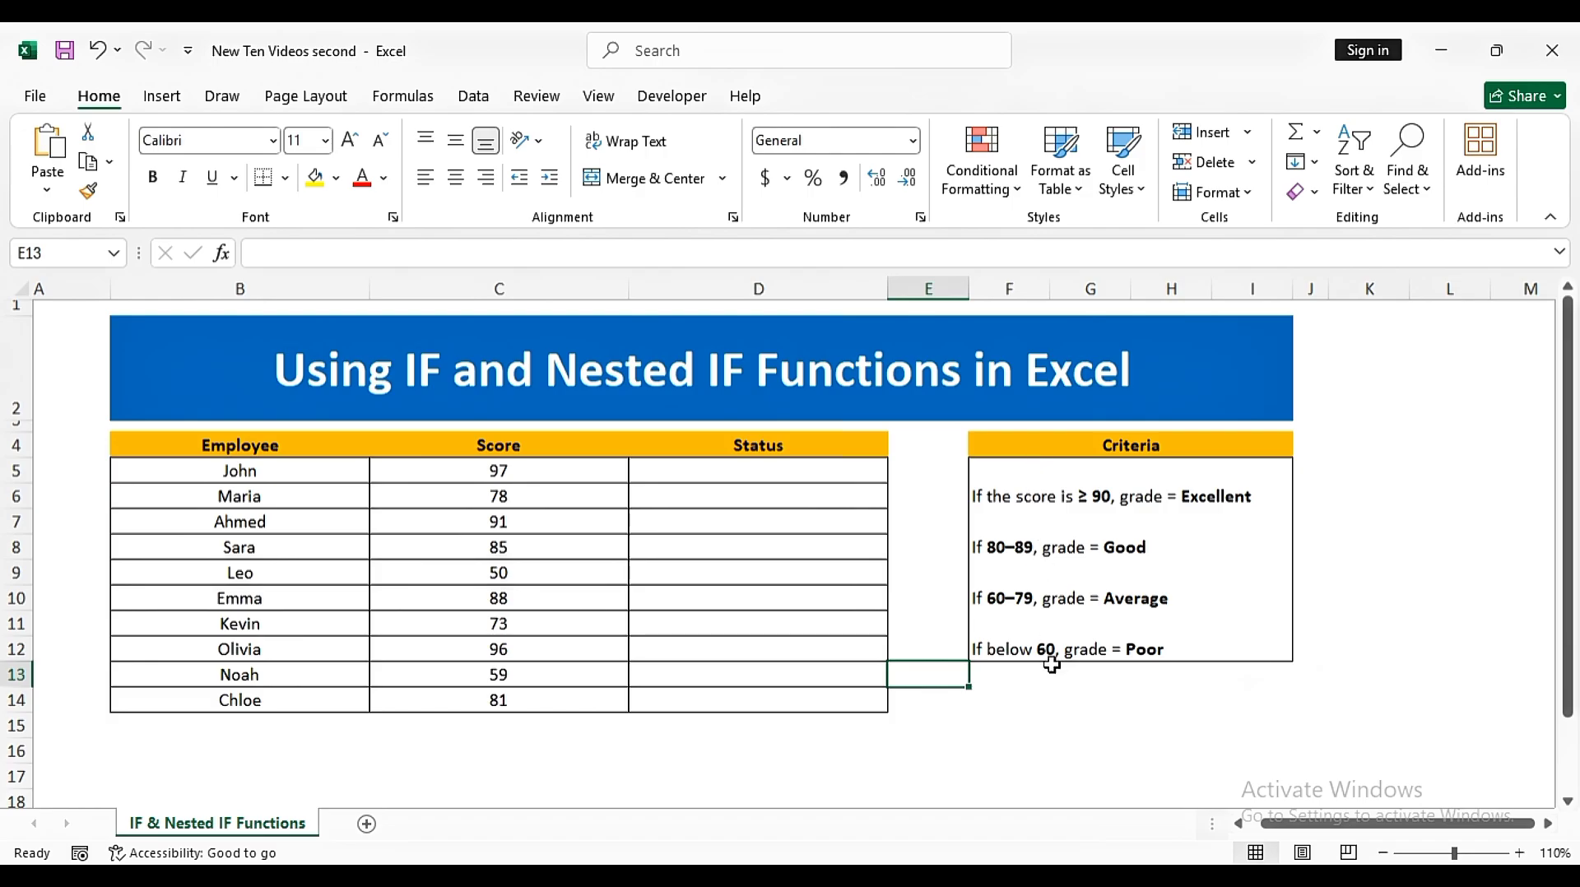
- Begin a nested formula in D5 with the first condition, =IF(C5>=90,"Excellent",
left_click(735, 478)
type("=IF")
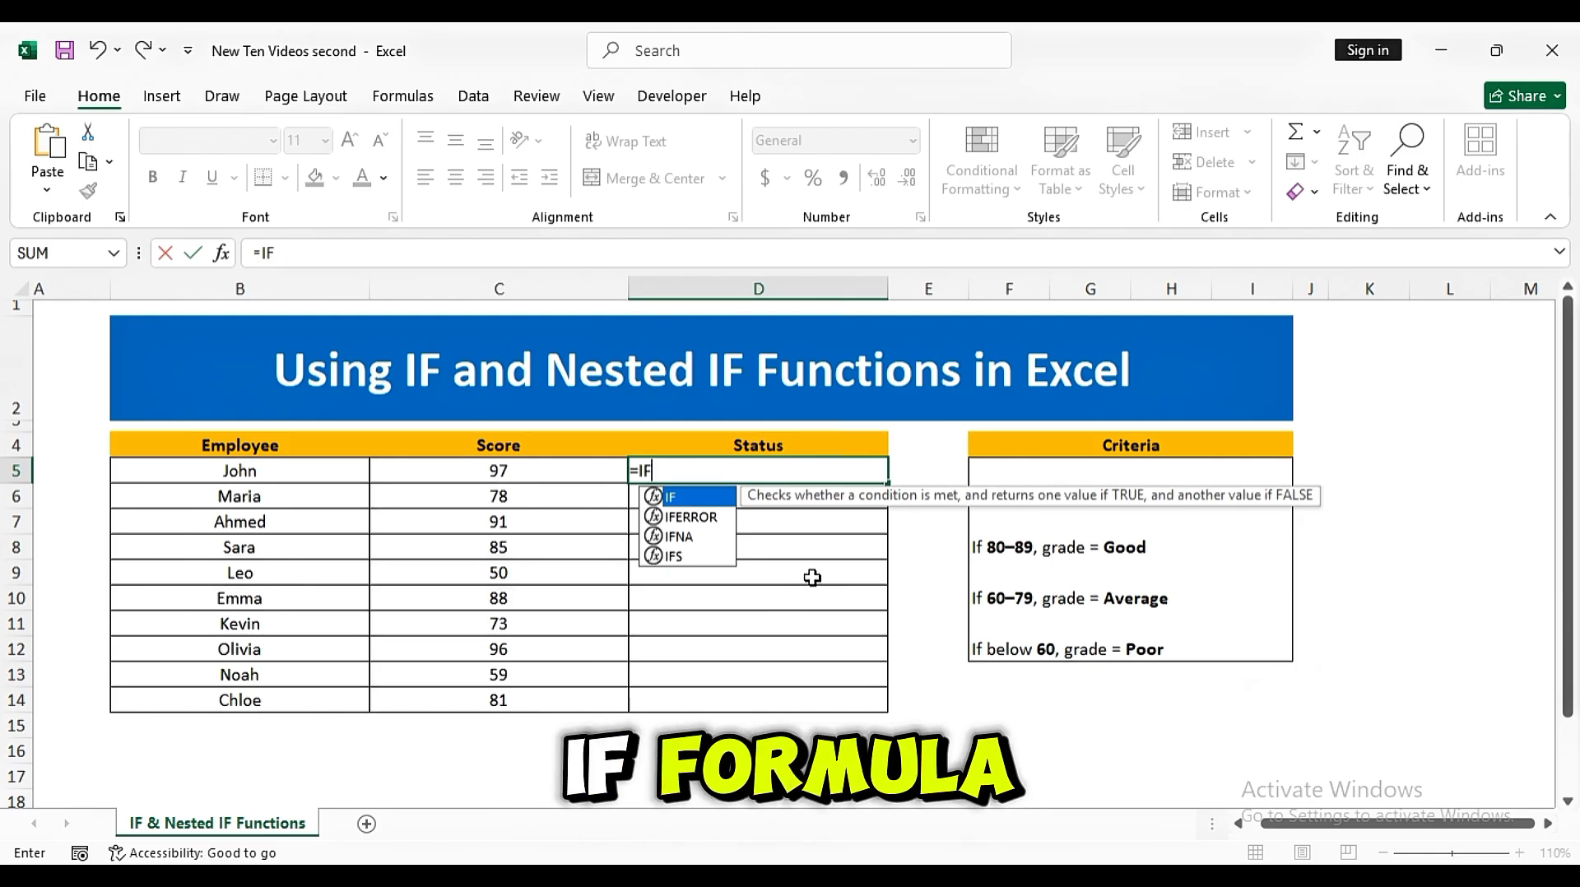
type("(")
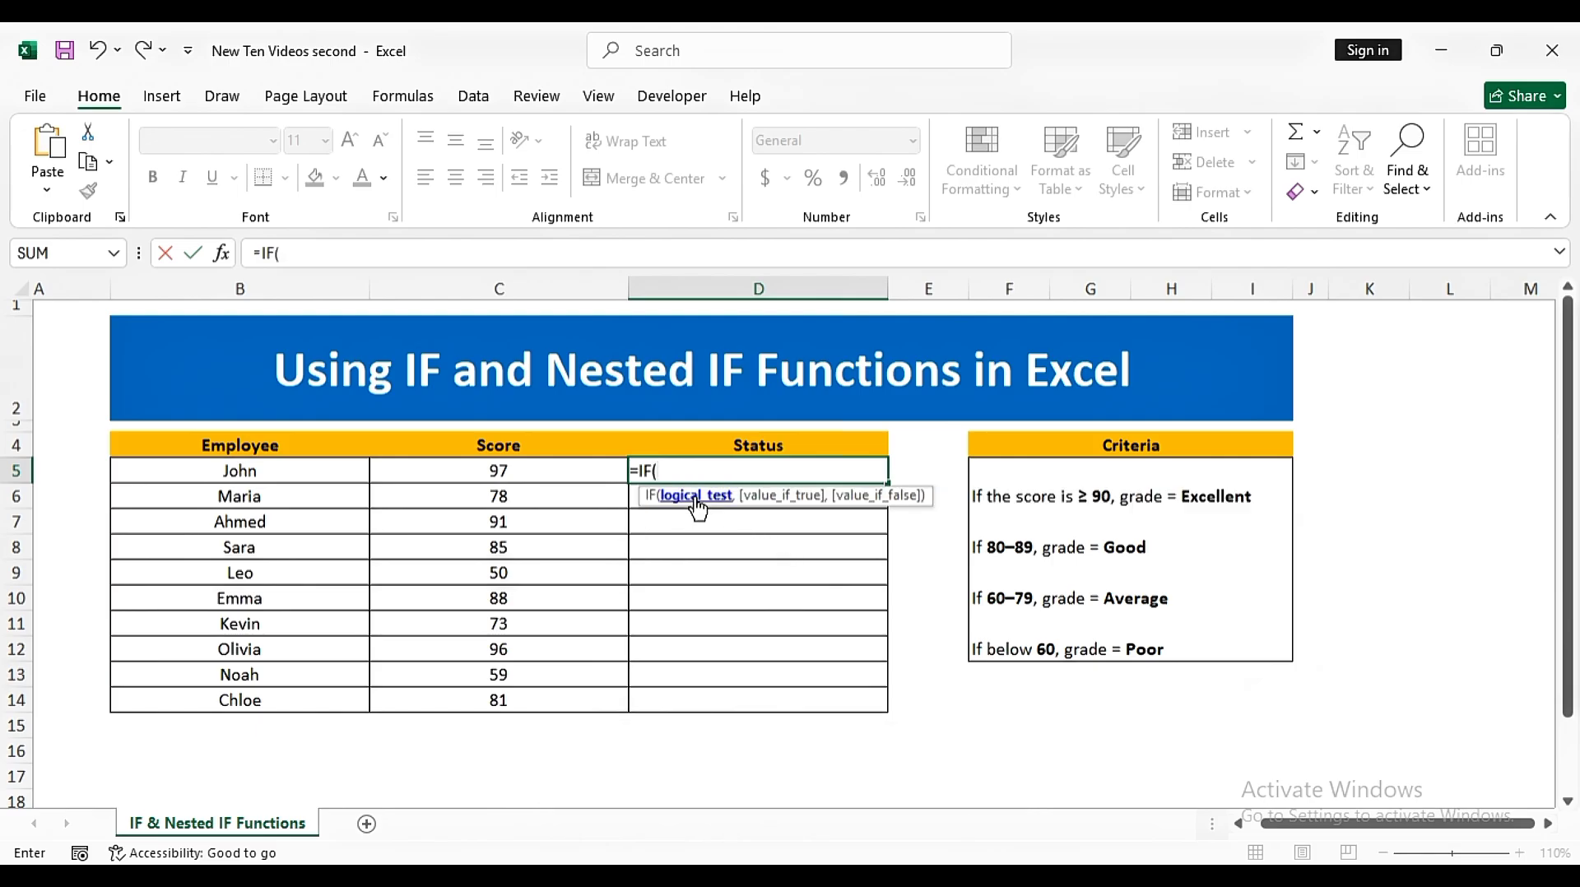
left_click(532, 468)
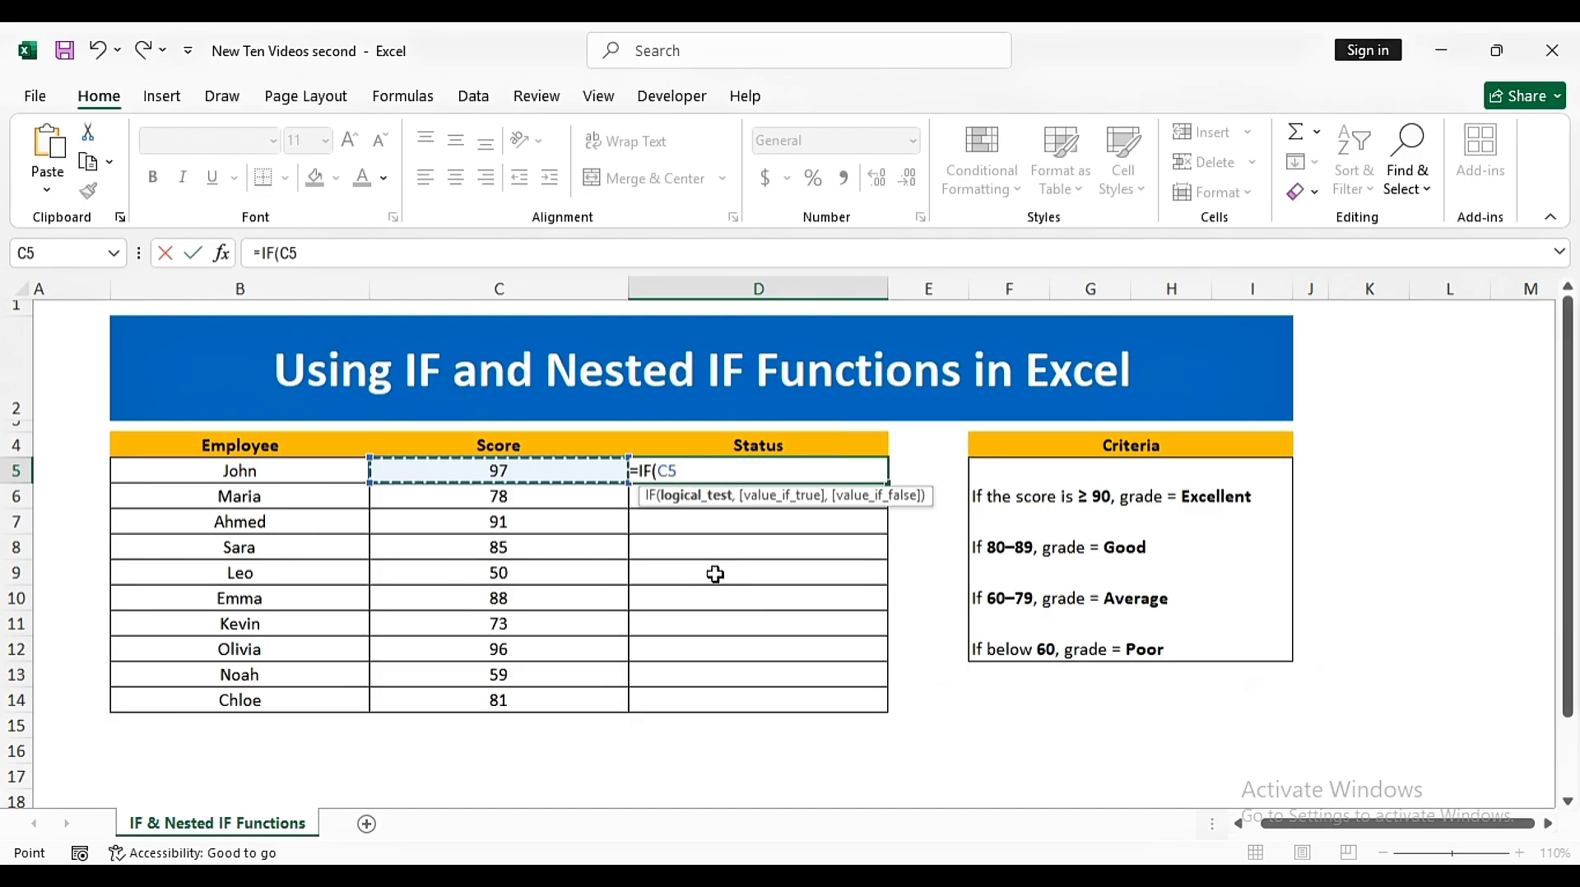
type(">=90,")
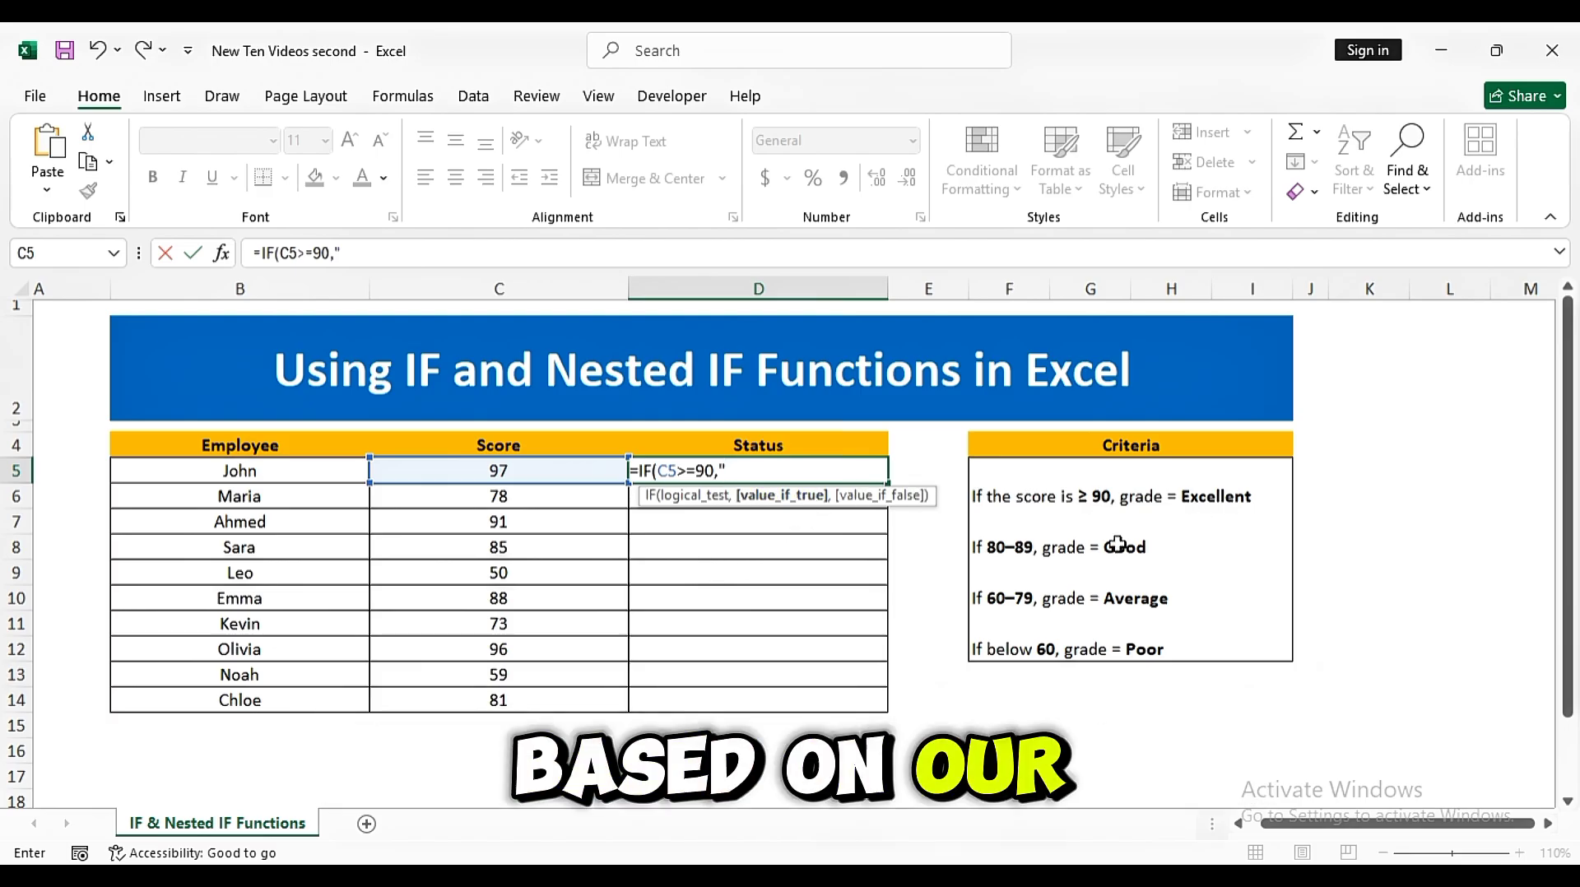
type("Excelle")
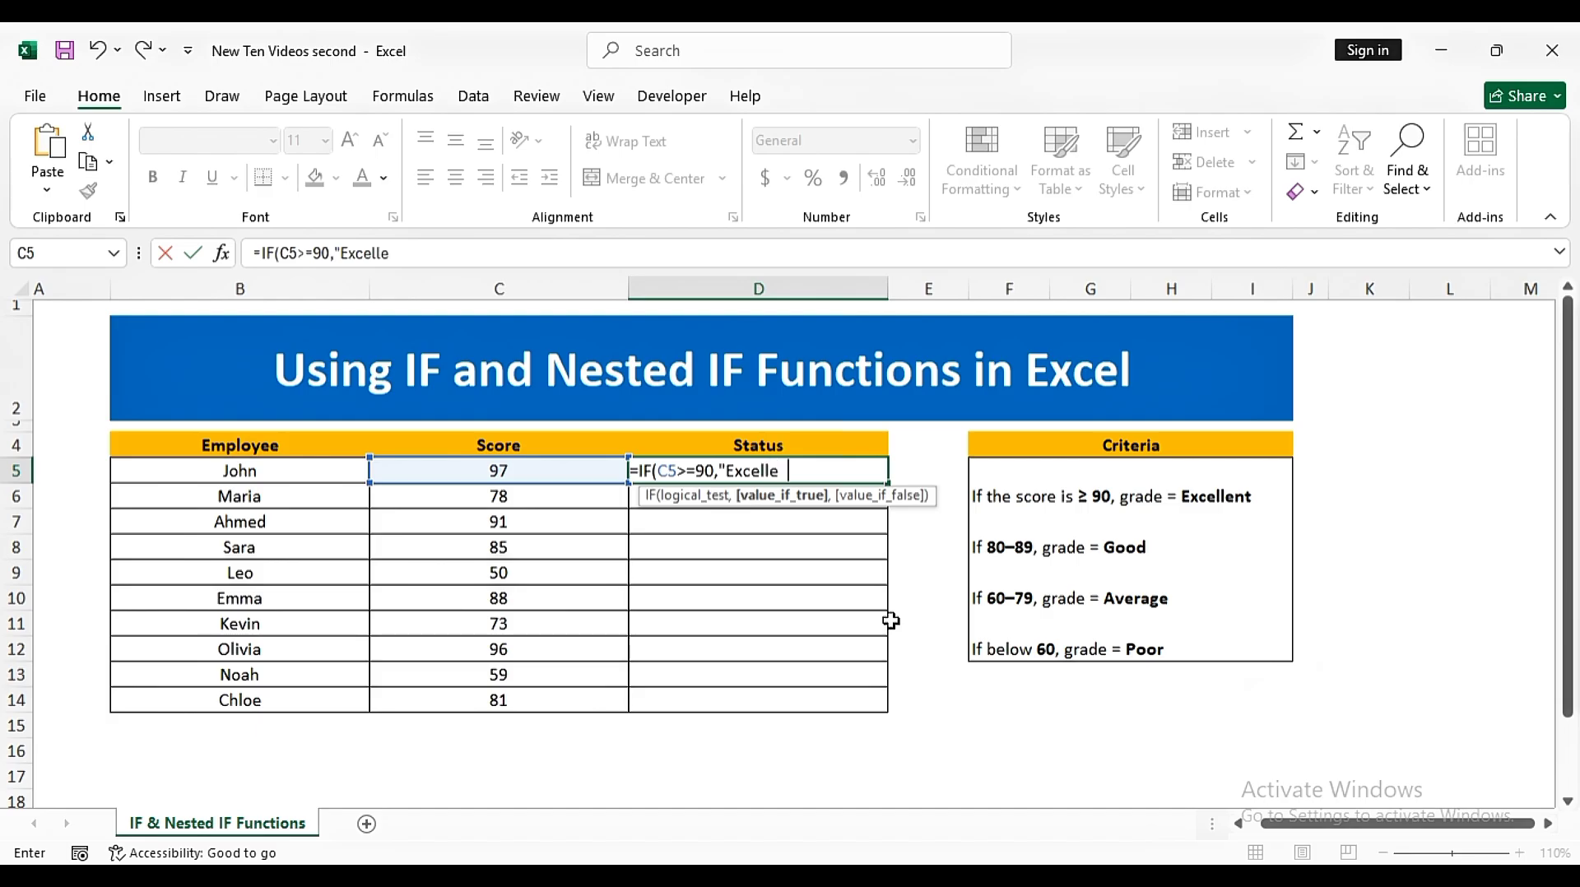
type("nt\",")
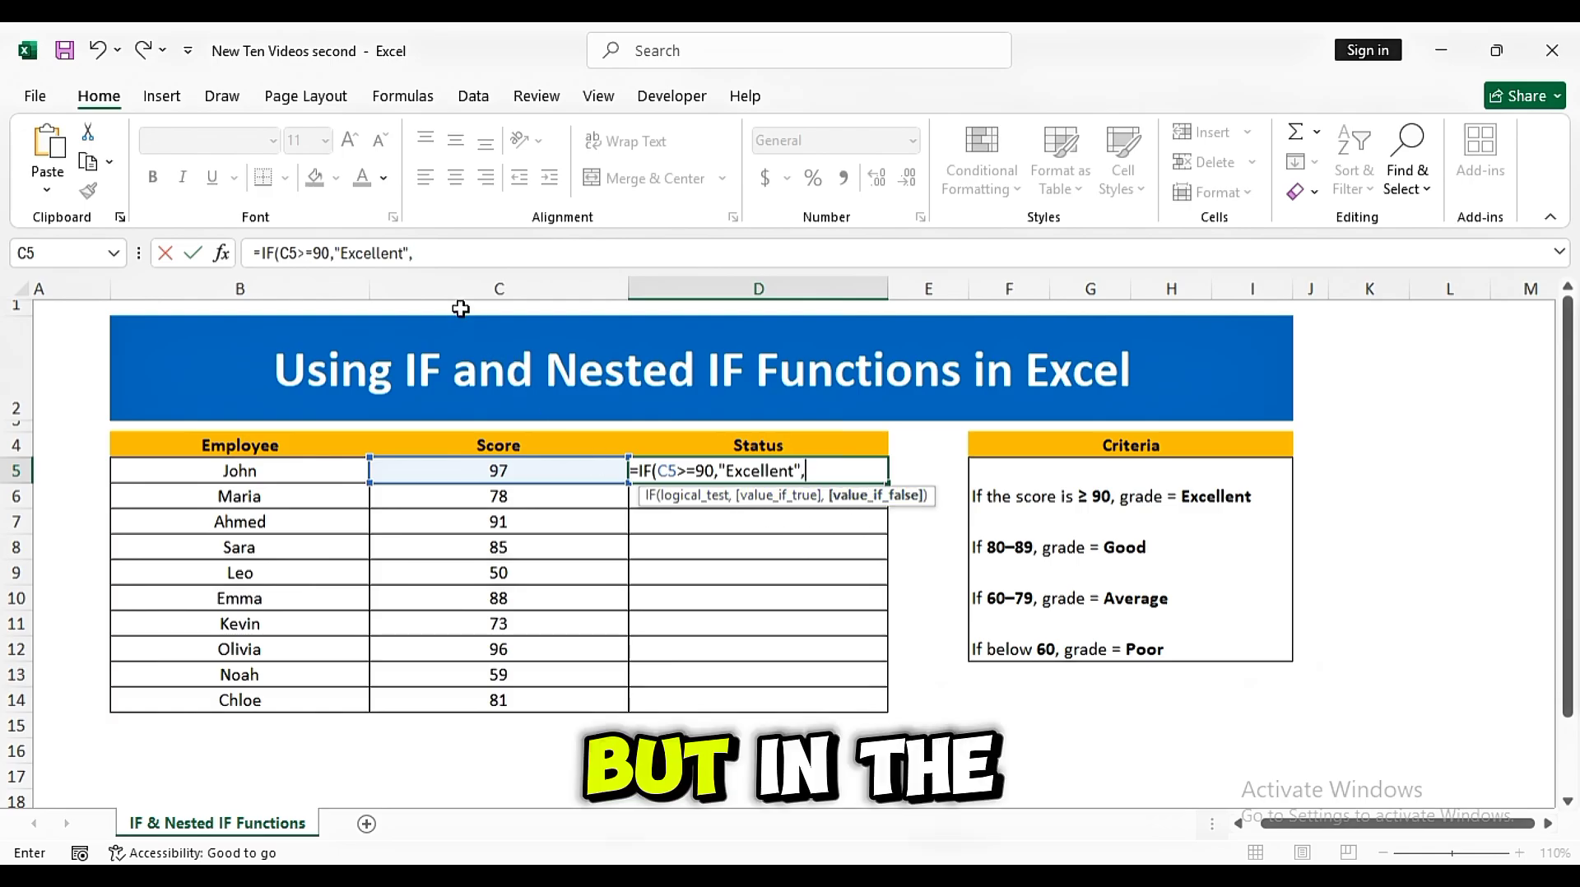
- Nest a second condition, IF(C5>=80,"Good", as the false result of the first IF in D5
left_click(475, 259)
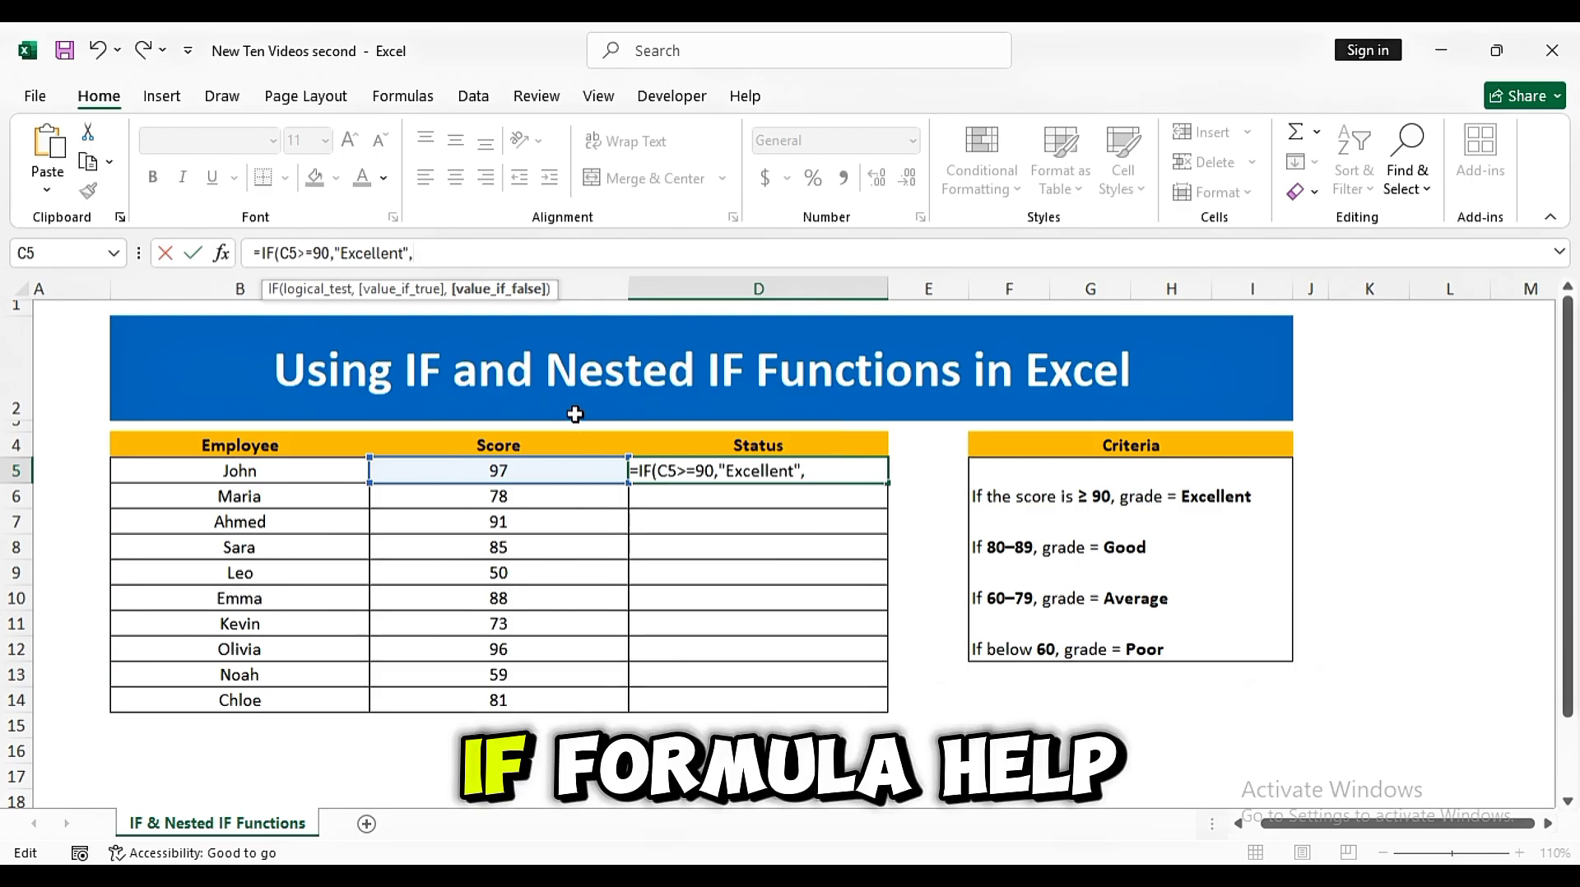
type("if")
key("BackSpace")
key("BackSpace")
type("IF")
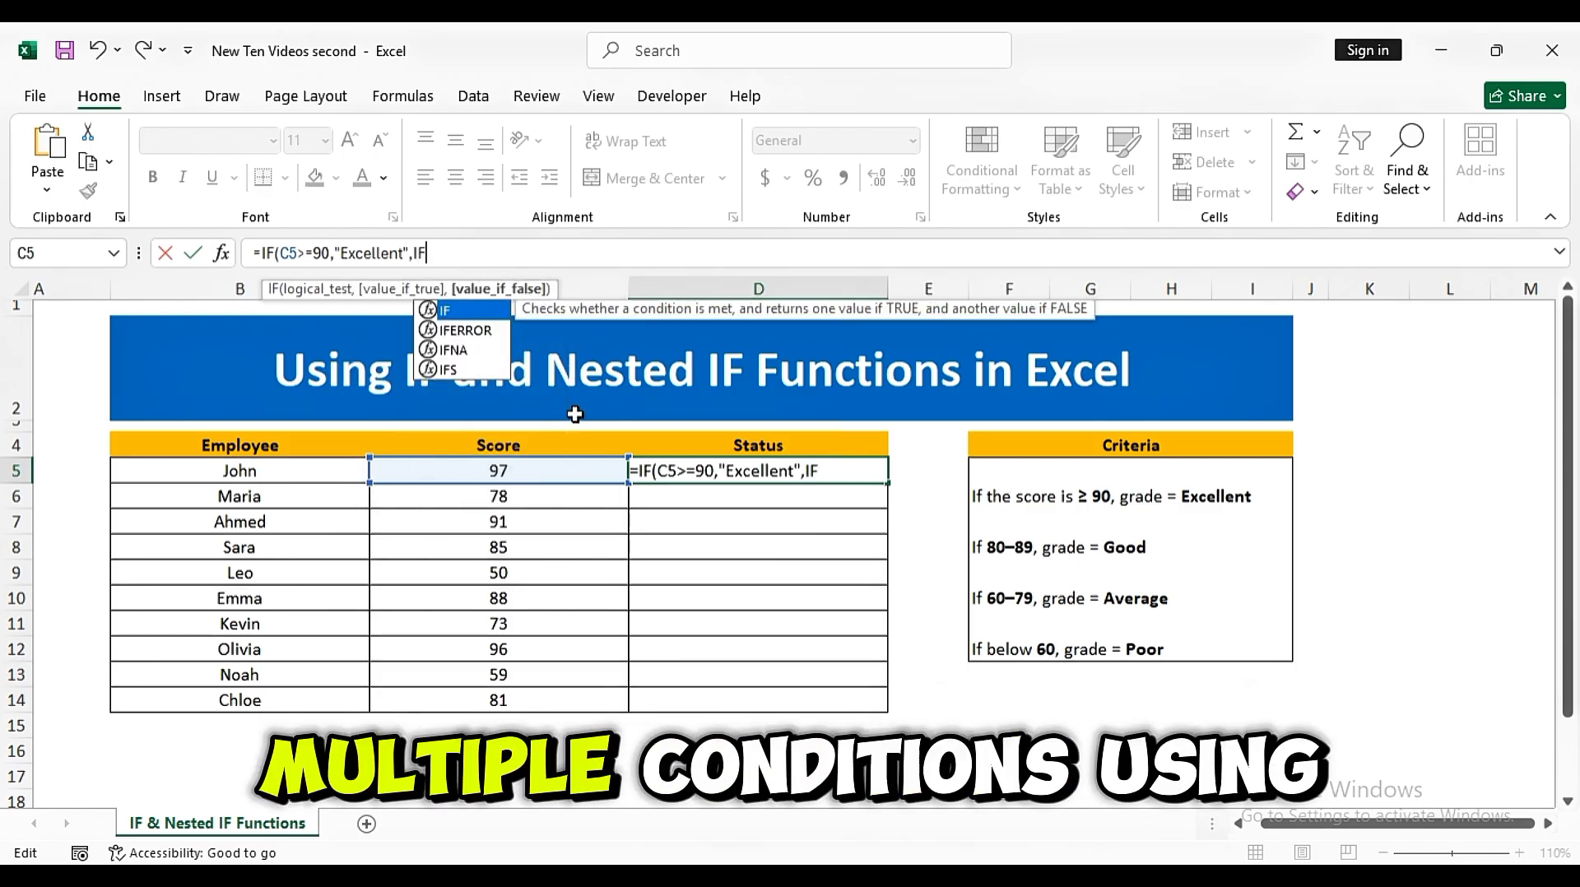
type("(")
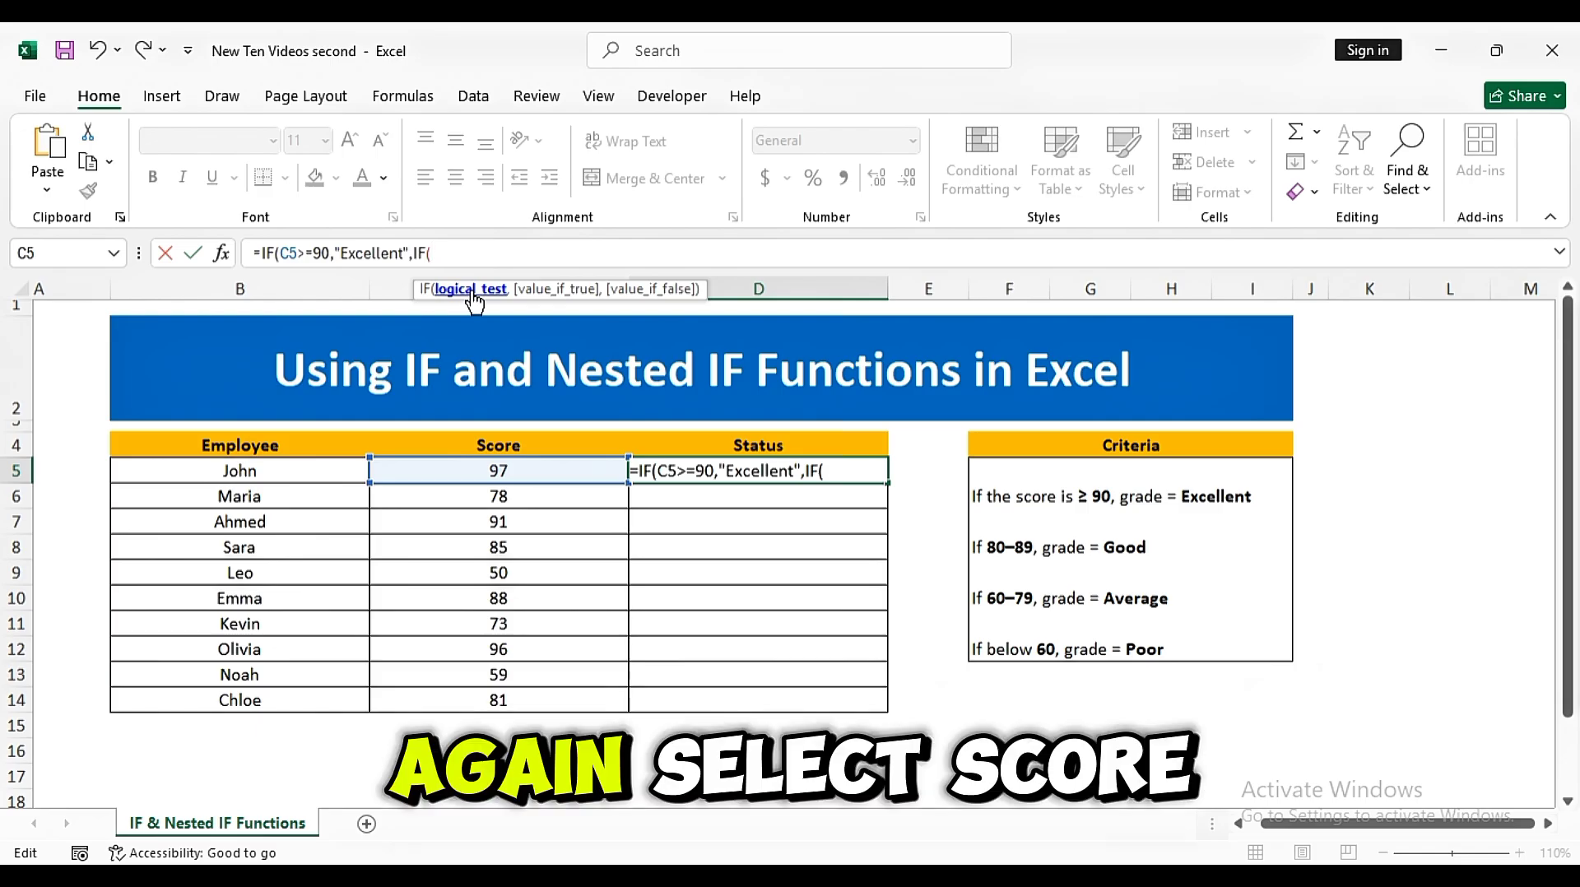
left_click(488, 470)
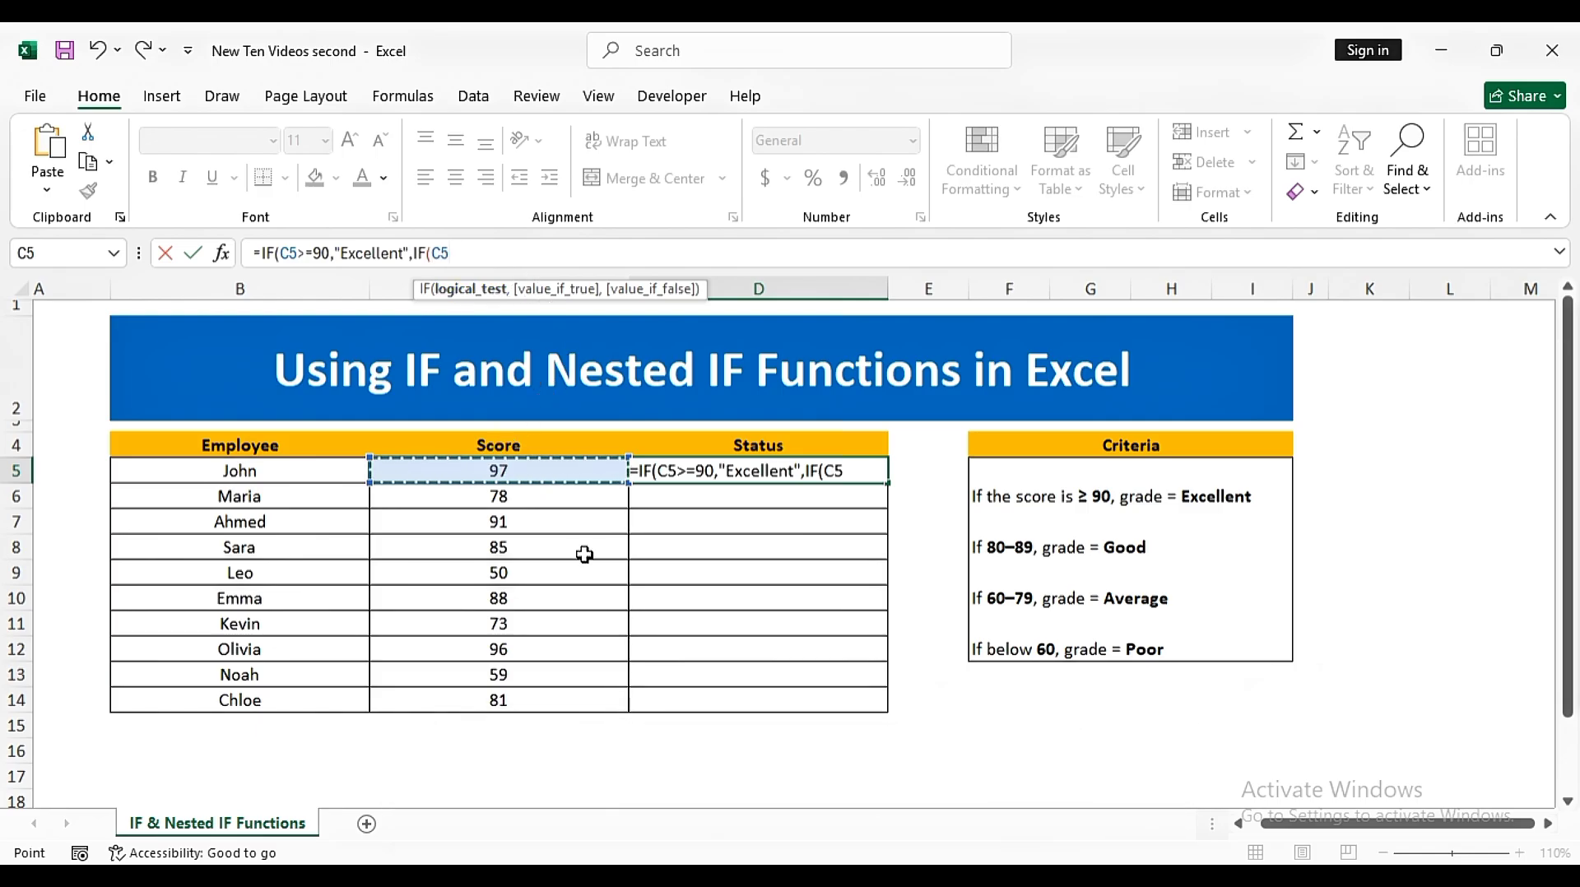
type(">=")
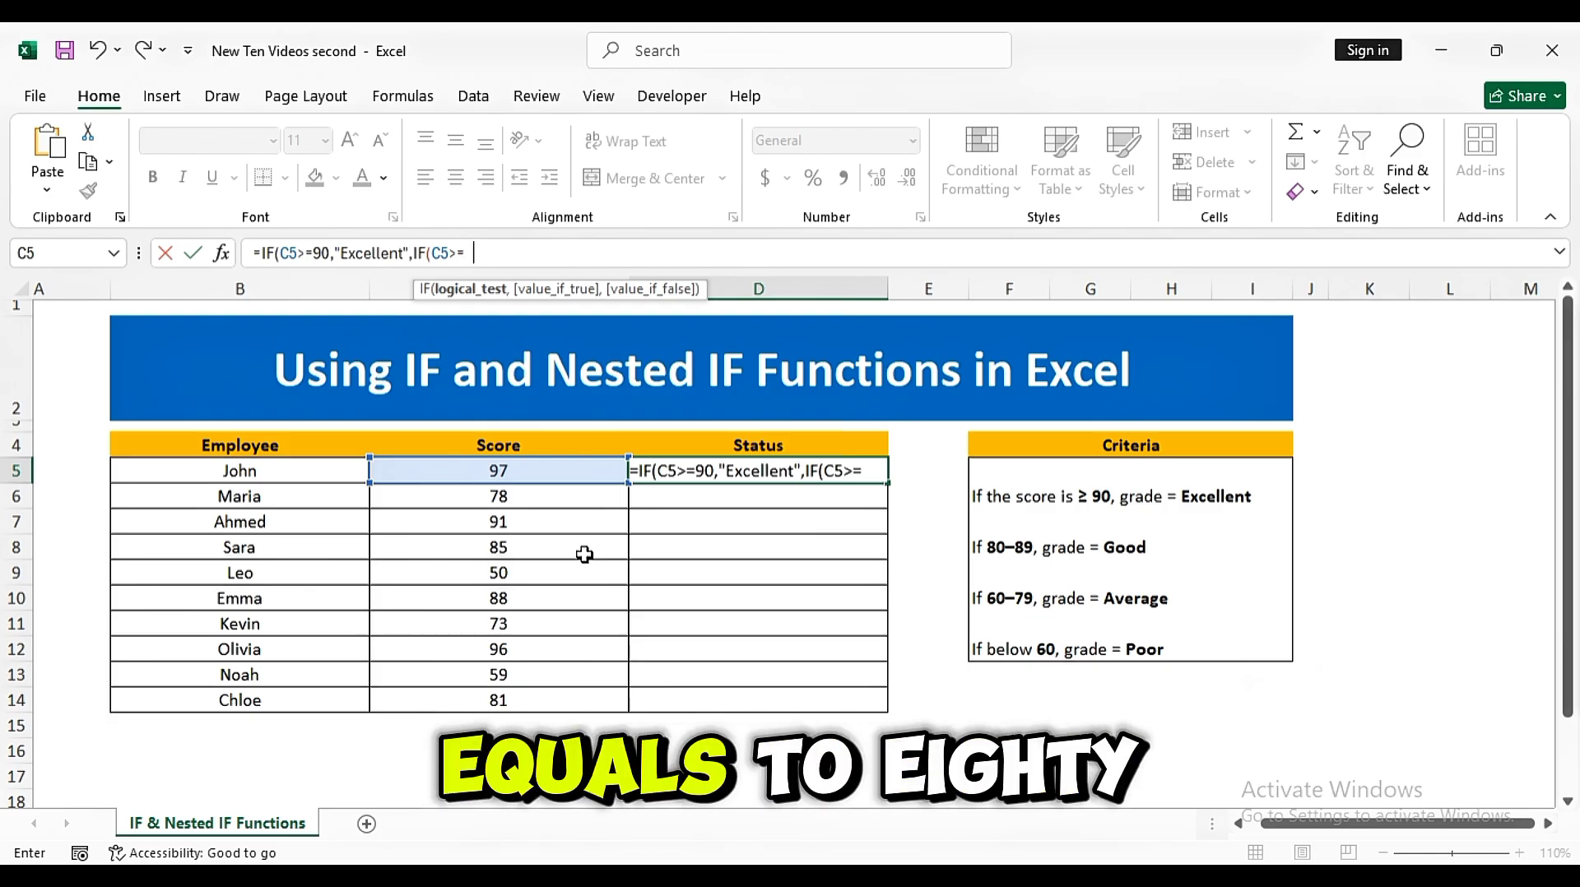
type(" 80,")
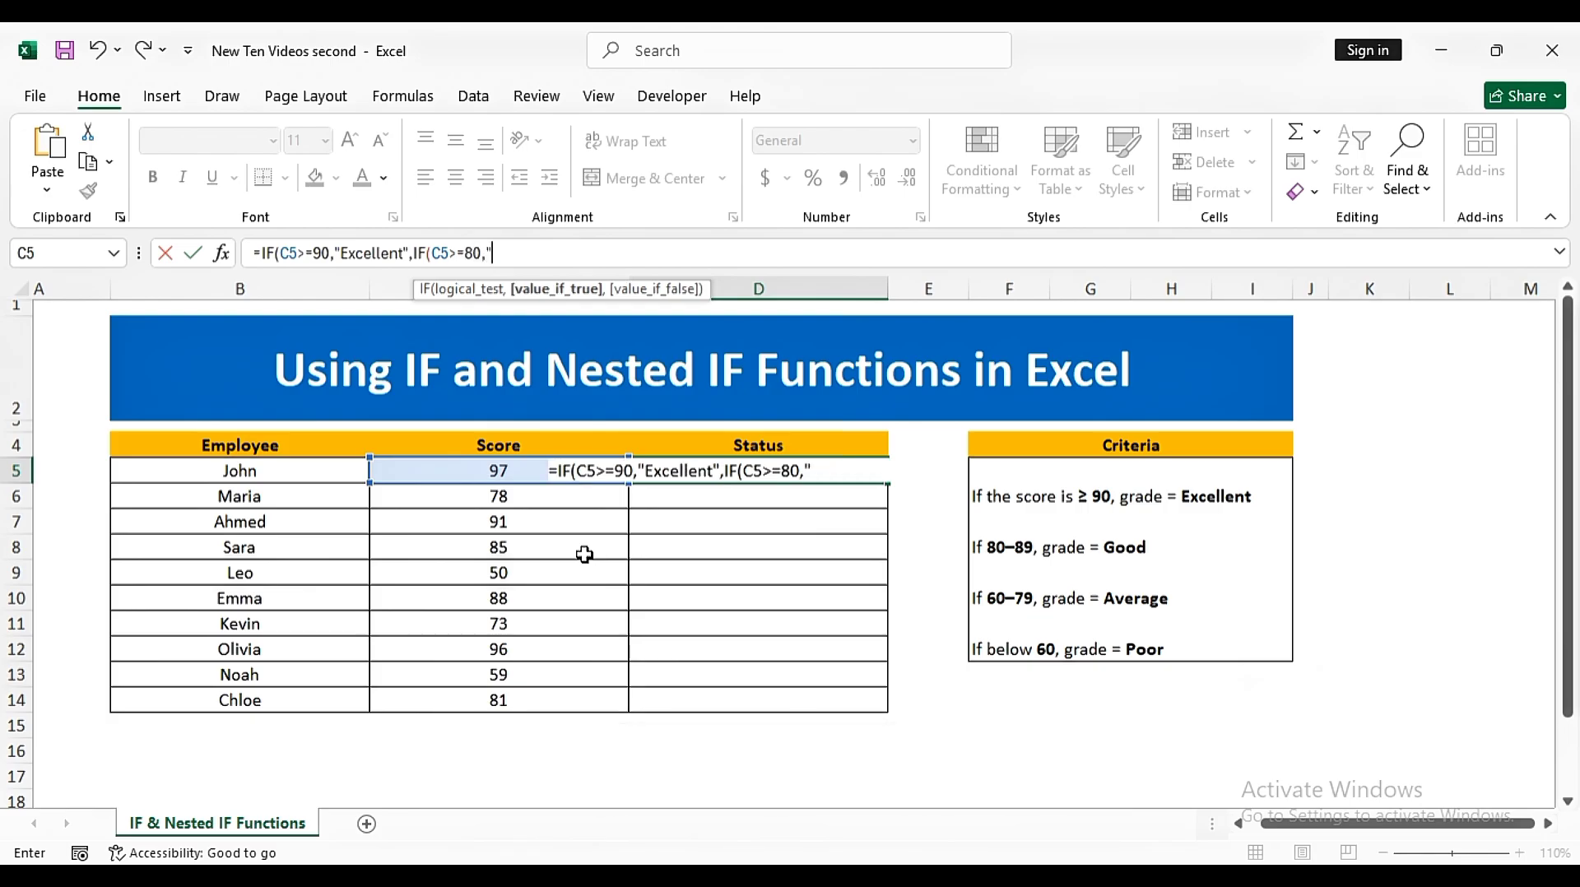
type("\"Good\",")
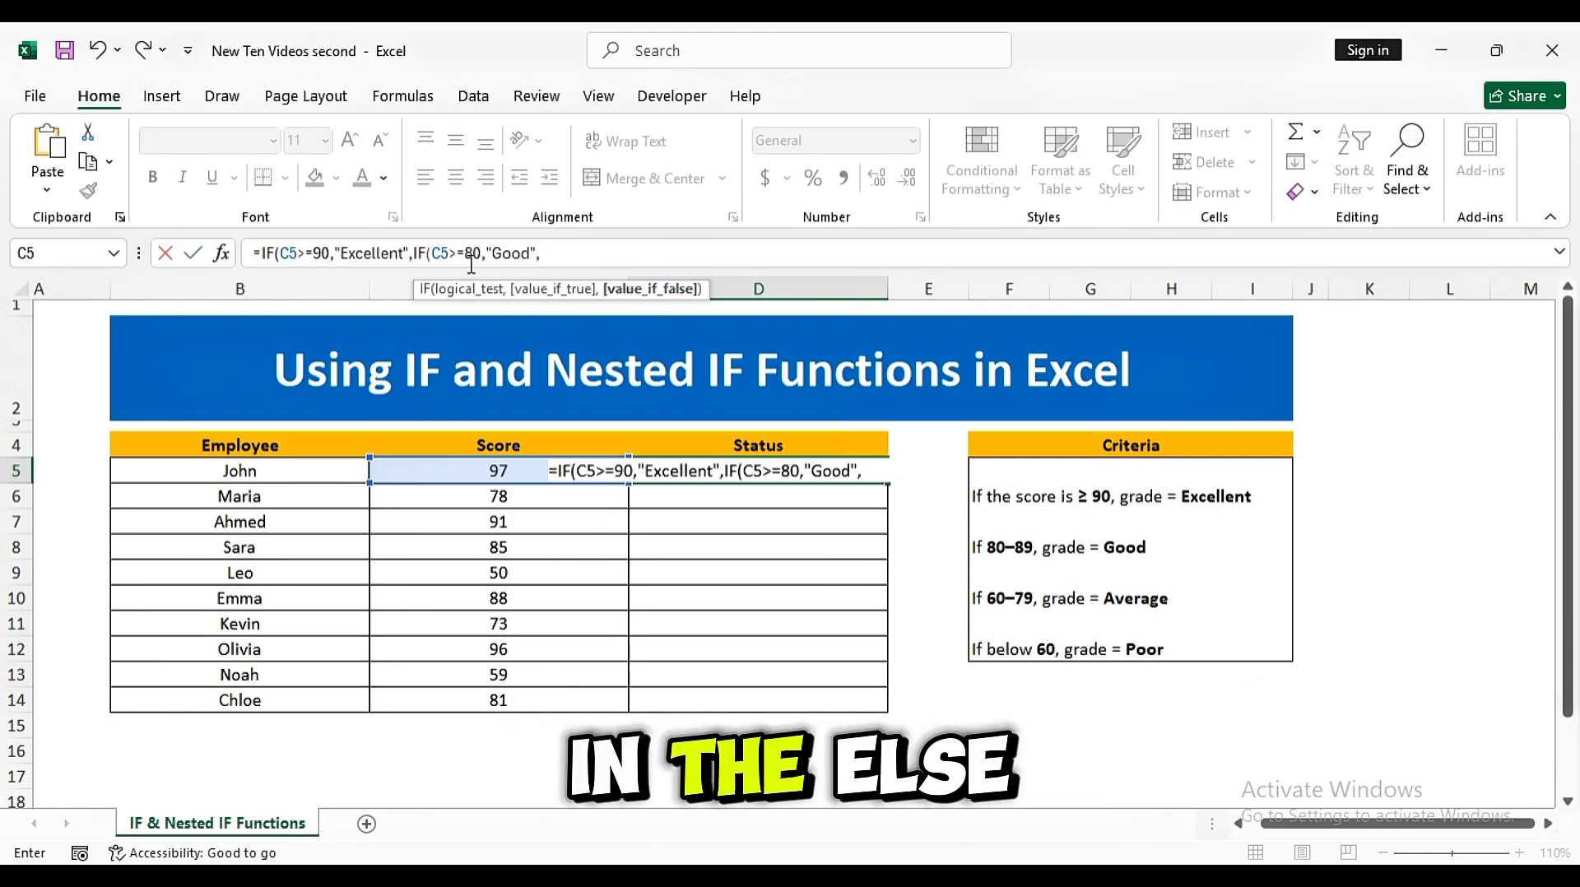
- Nest a third condition in the D5 formula, IF(C5>=60,"Average","Poor", leaving its parentheses open
type("IF(")
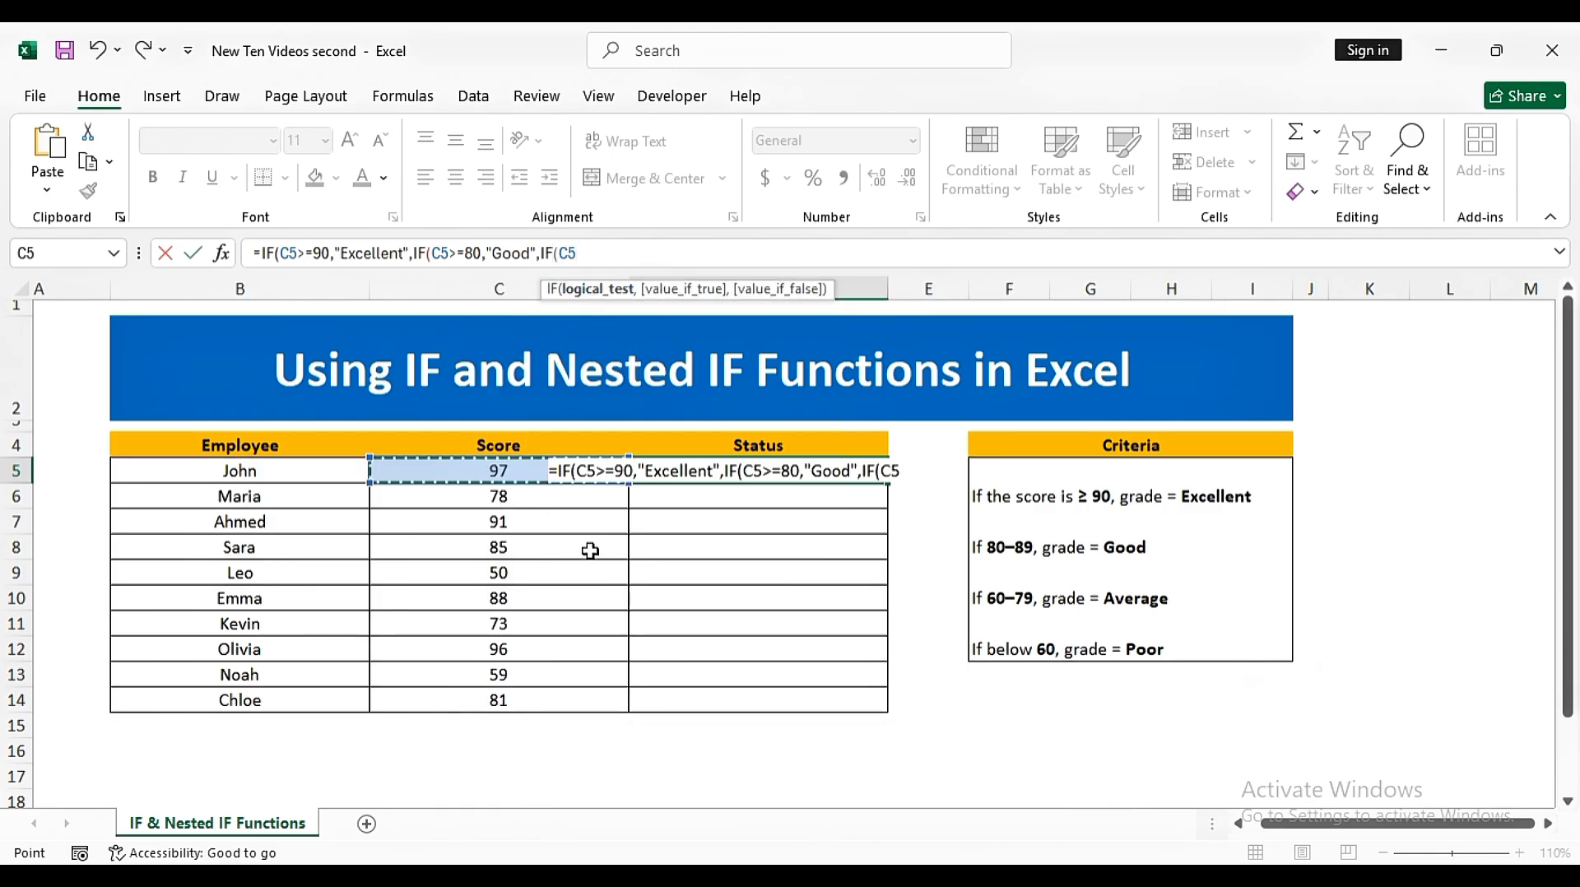
type(">=")
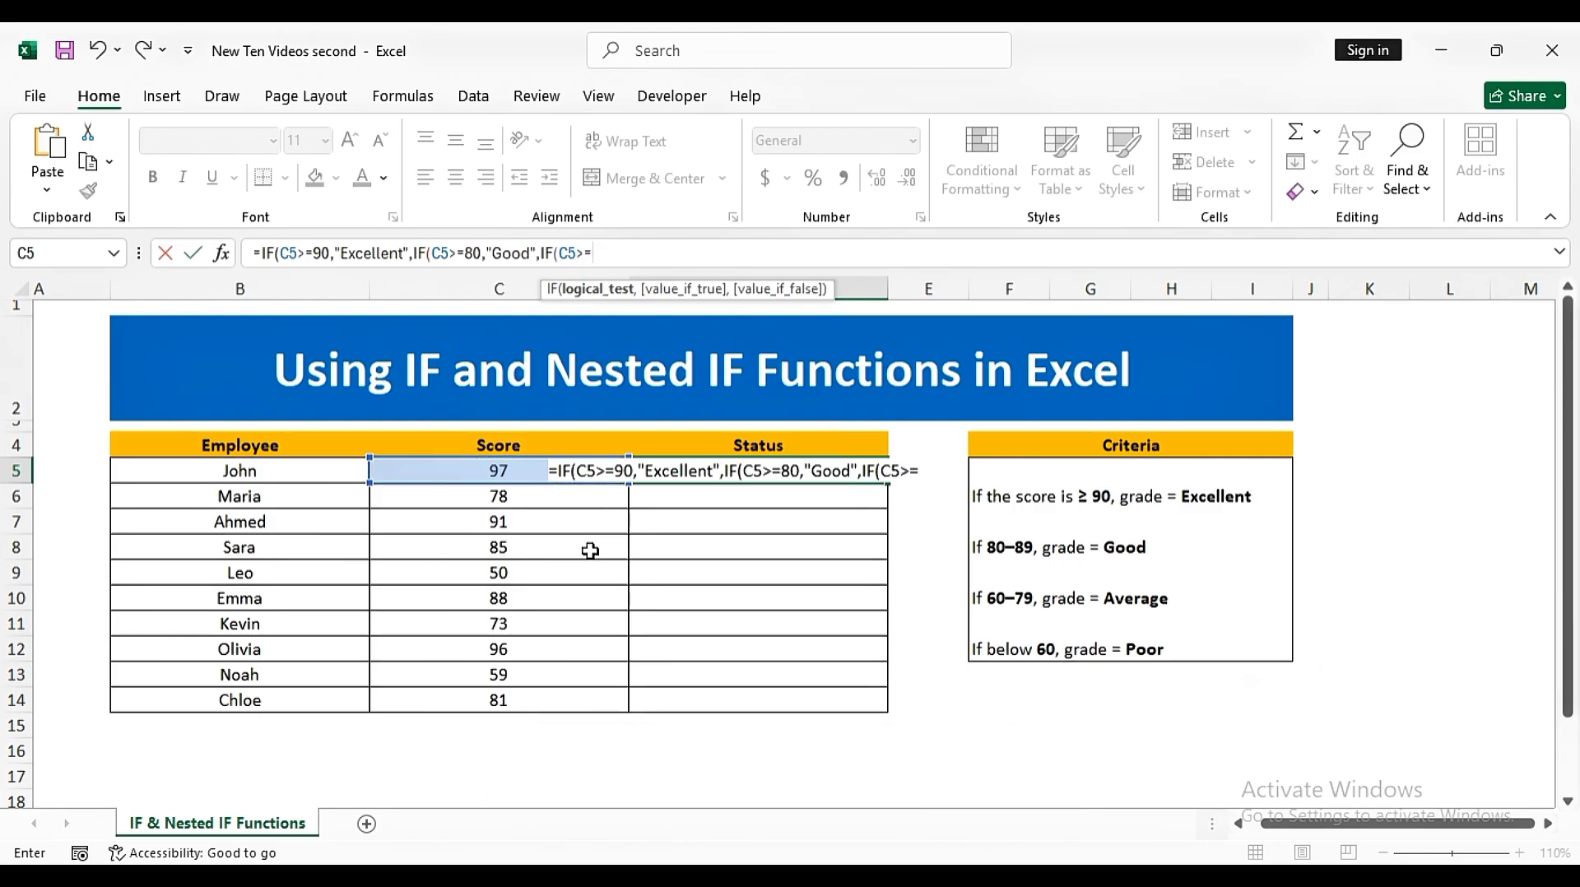
type("60")
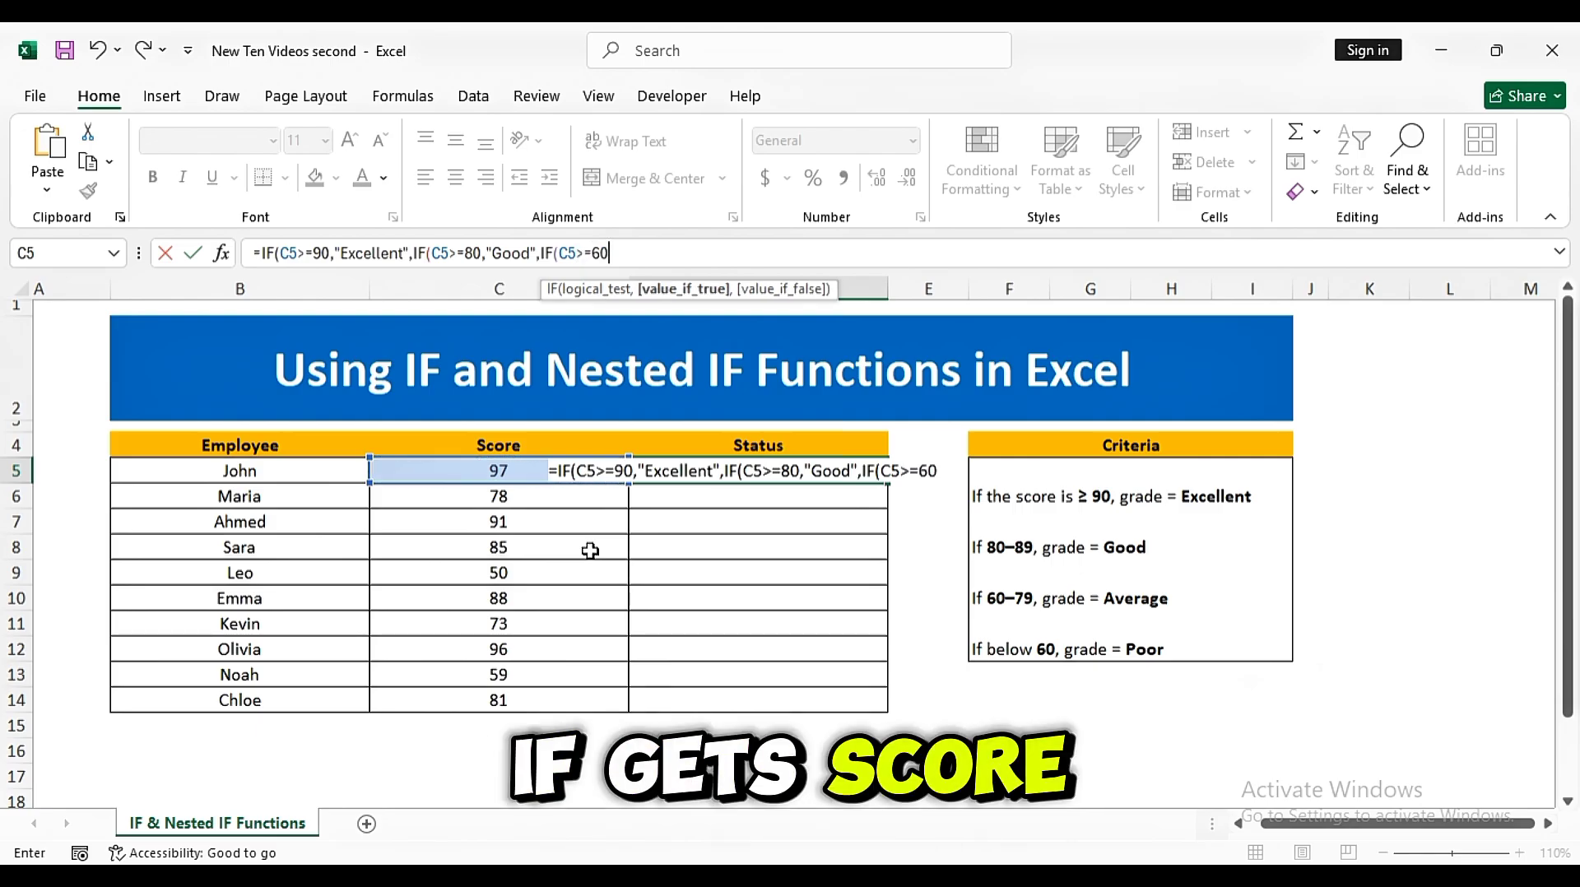
type(",\"Aver")
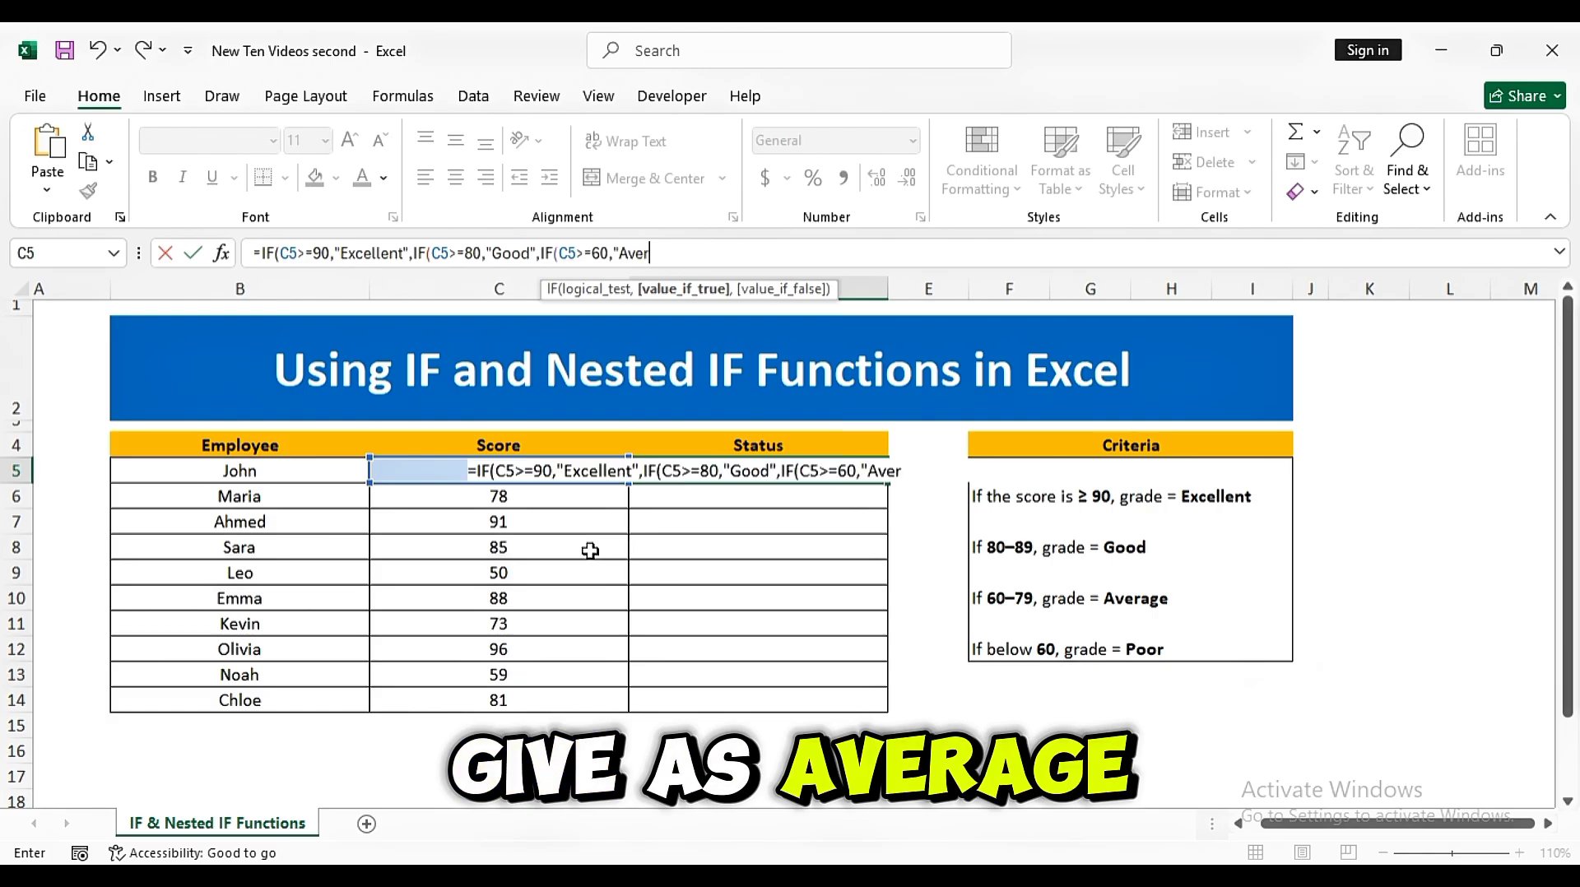
type("\",")
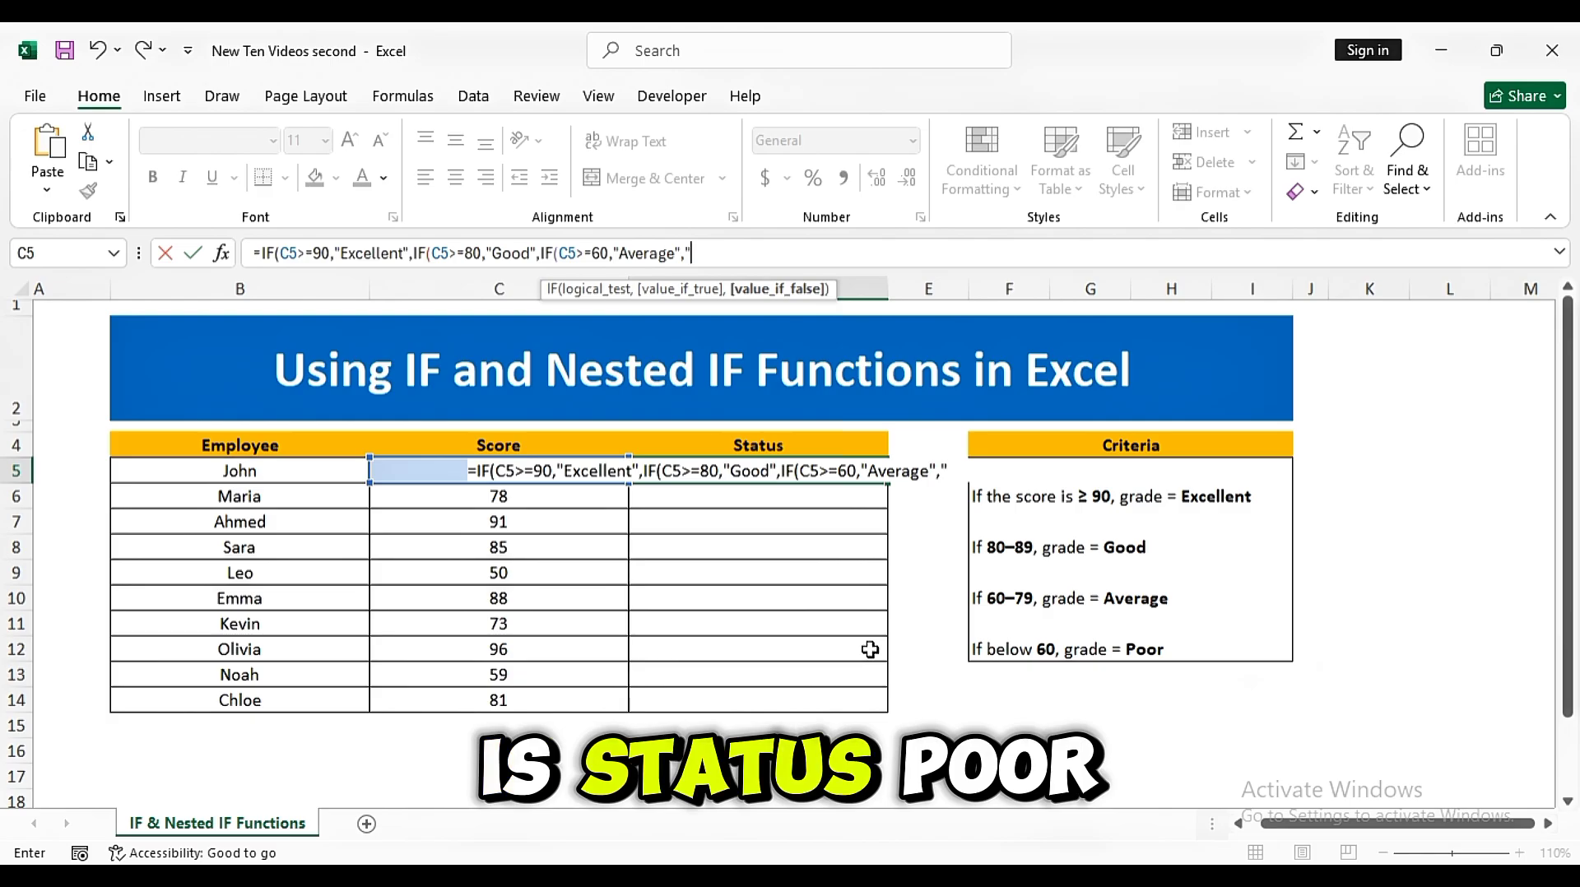
type("\"Poor")
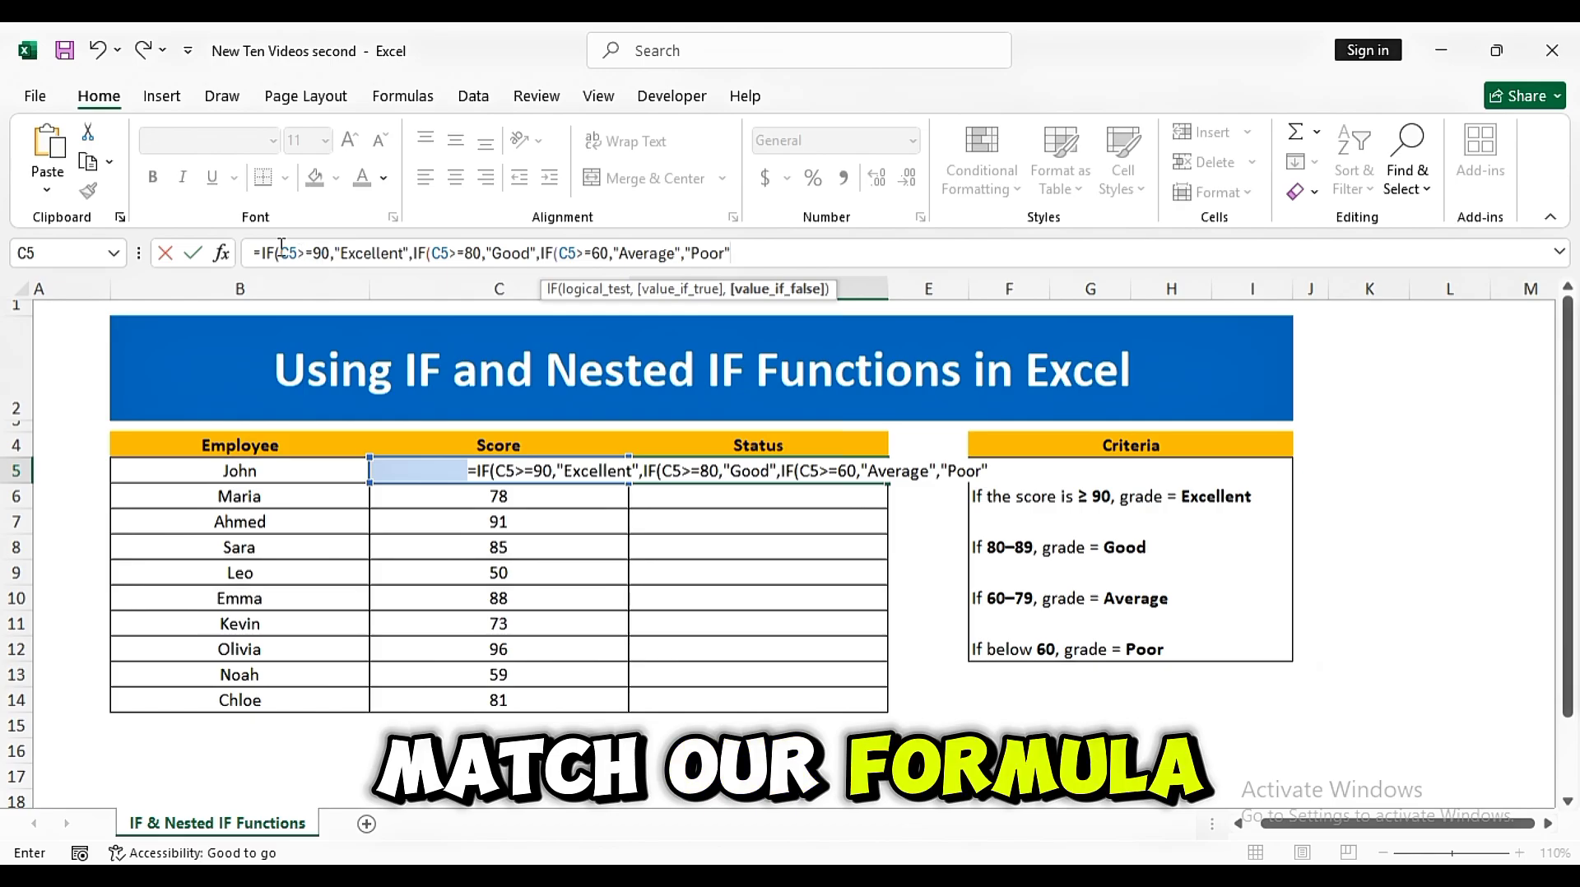
- Check the Excellent, Good, Average and Poor parts of the D5 formula against the listed criteria
left_click_drag(279, 253, 412, 247)
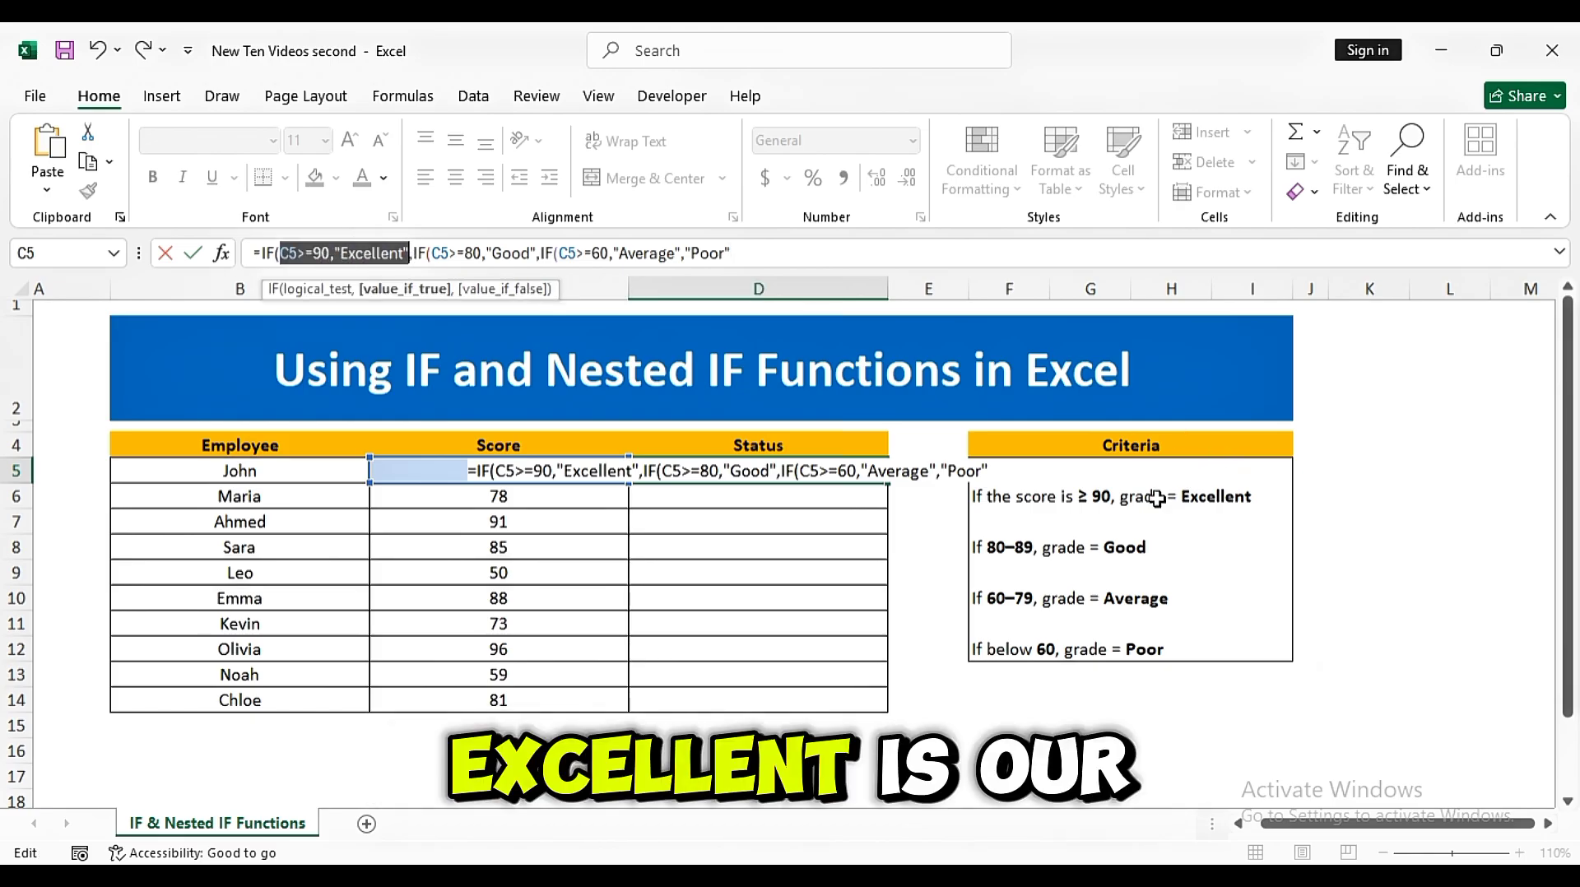
left_click(441, 252)
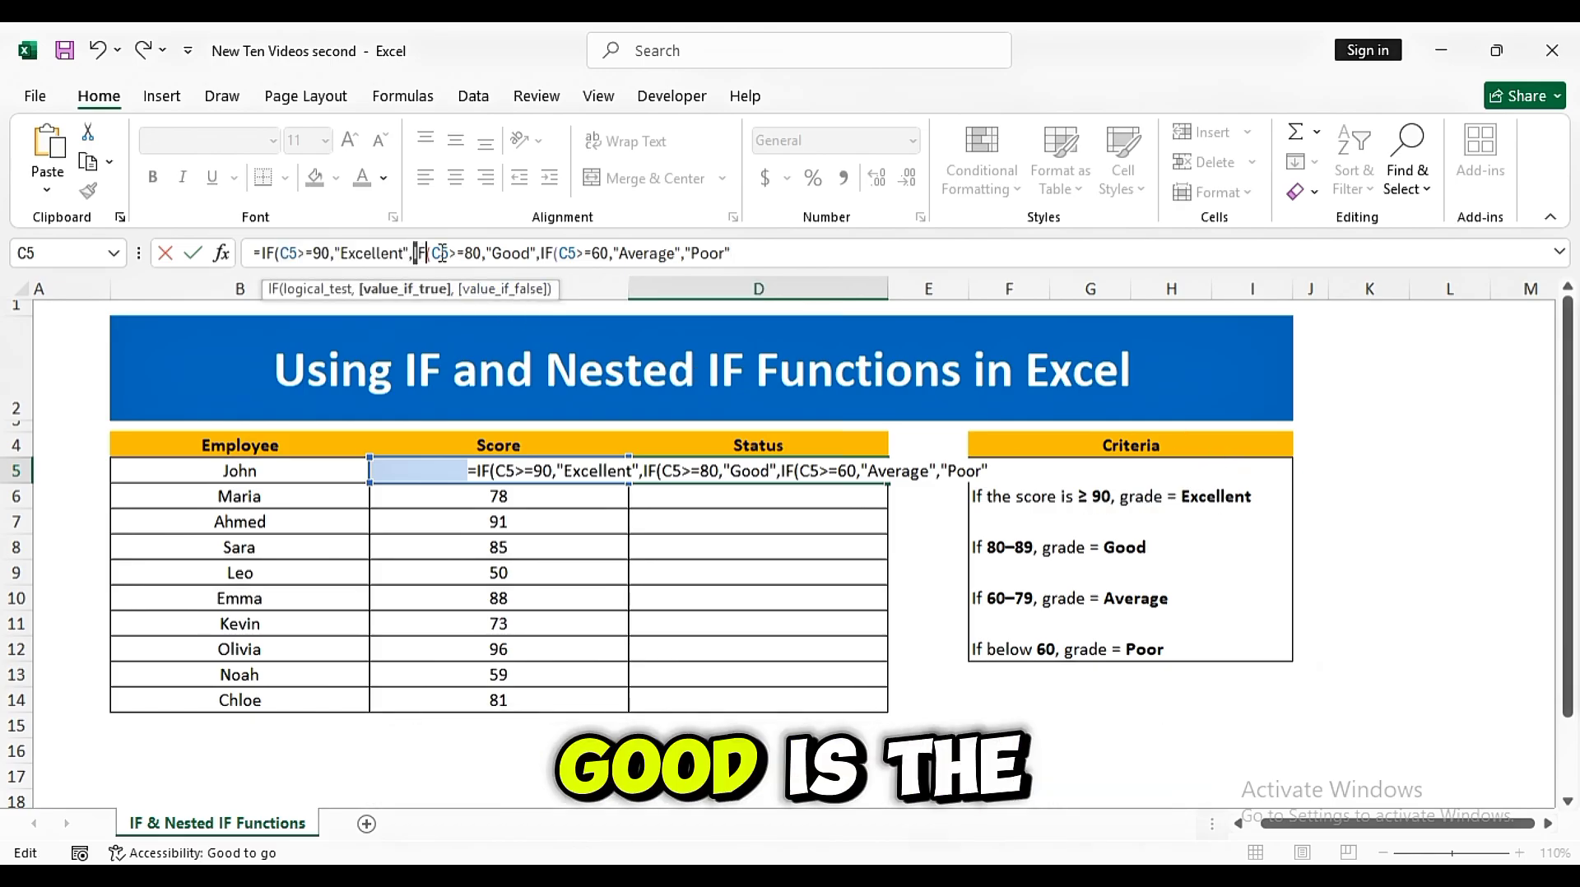
left_click_drag(415, 252, 524, 254)
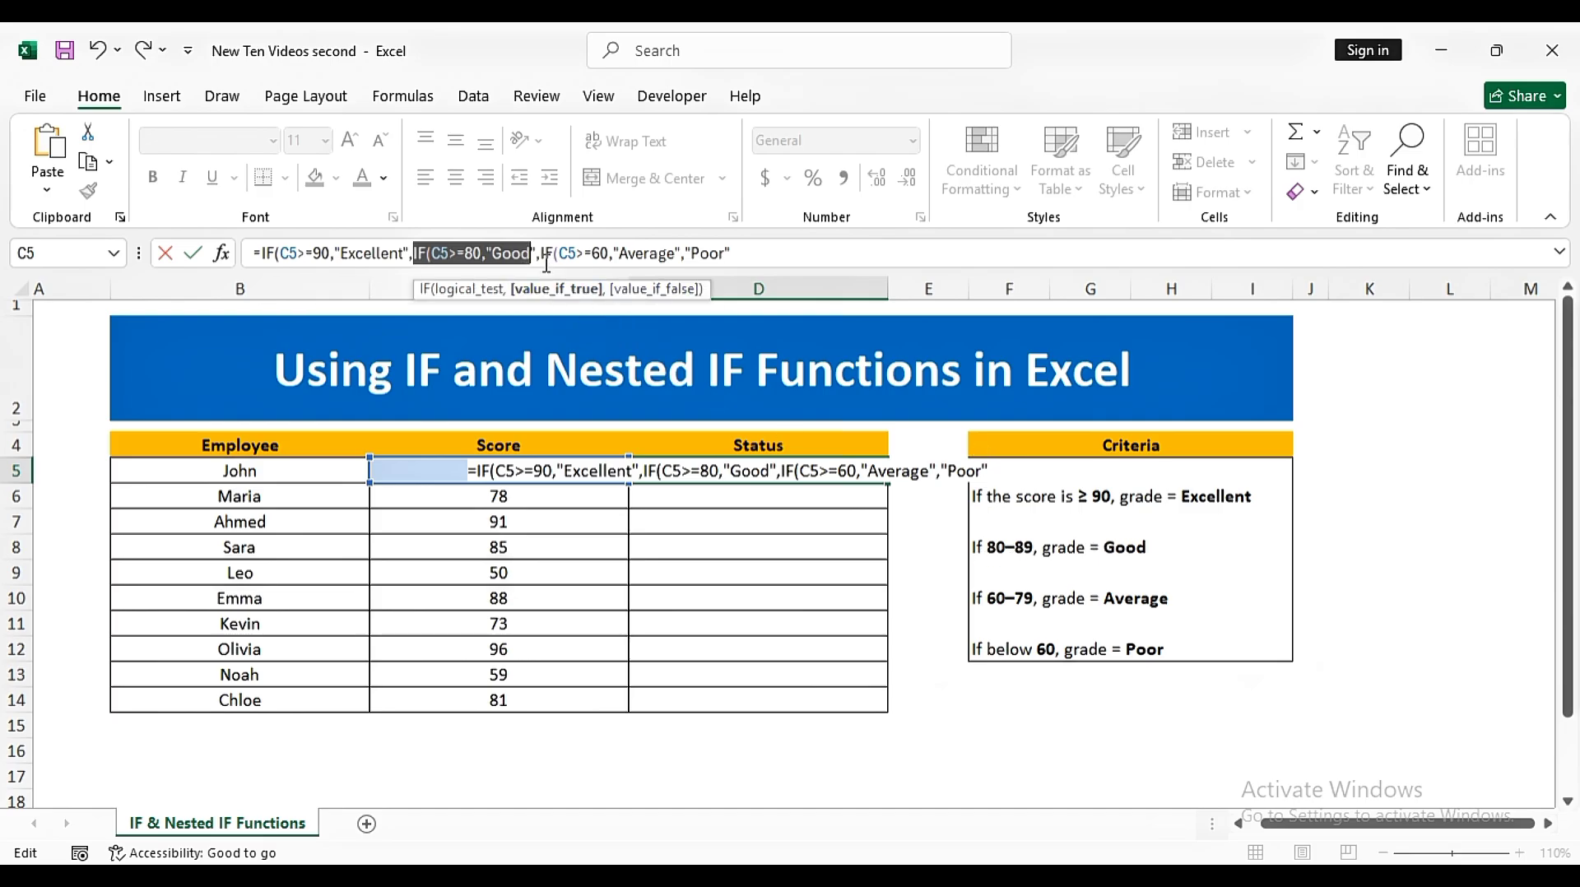
left_click_drag(540, 253, 648, 253)
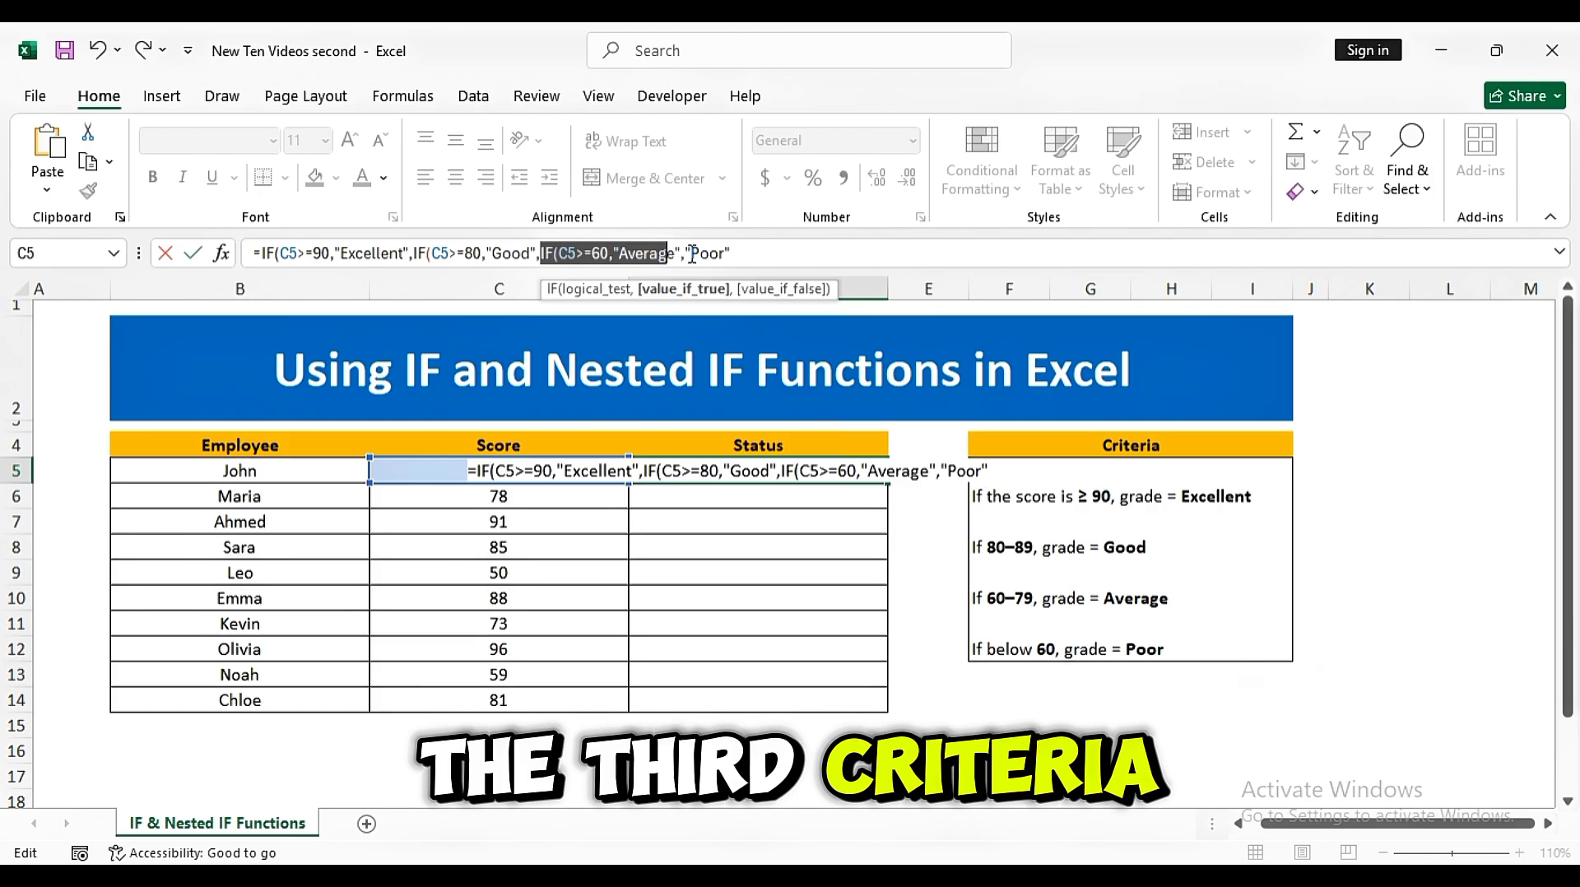
left_click_drag(692, 253, 720, 253)
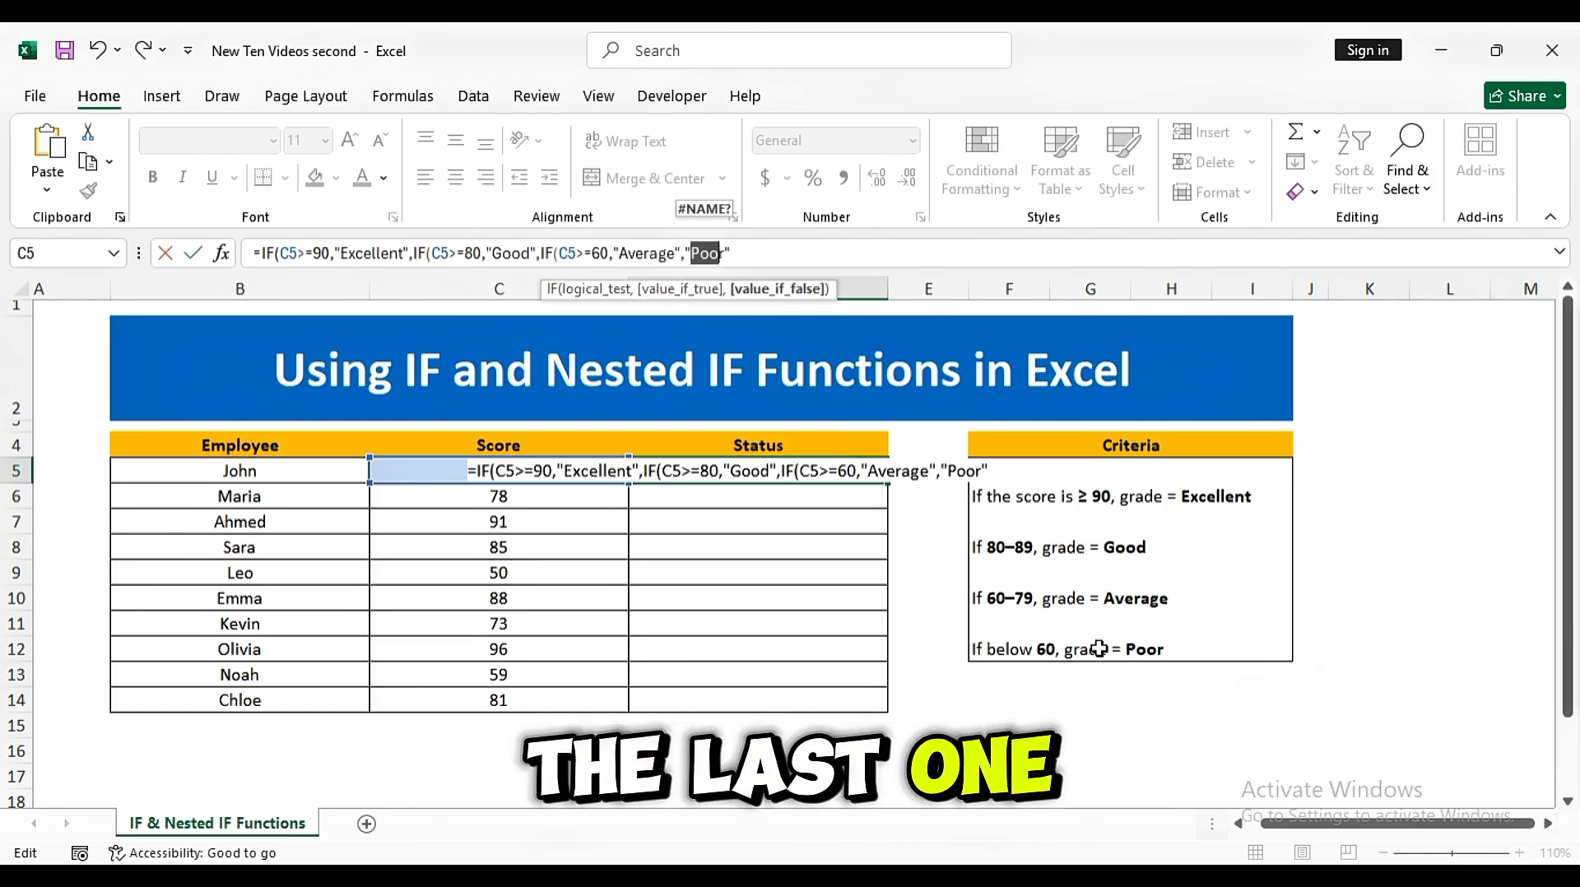
- Close all three nested IF functions with ))) and enter the completed formula in D5
left_click(797, 245)
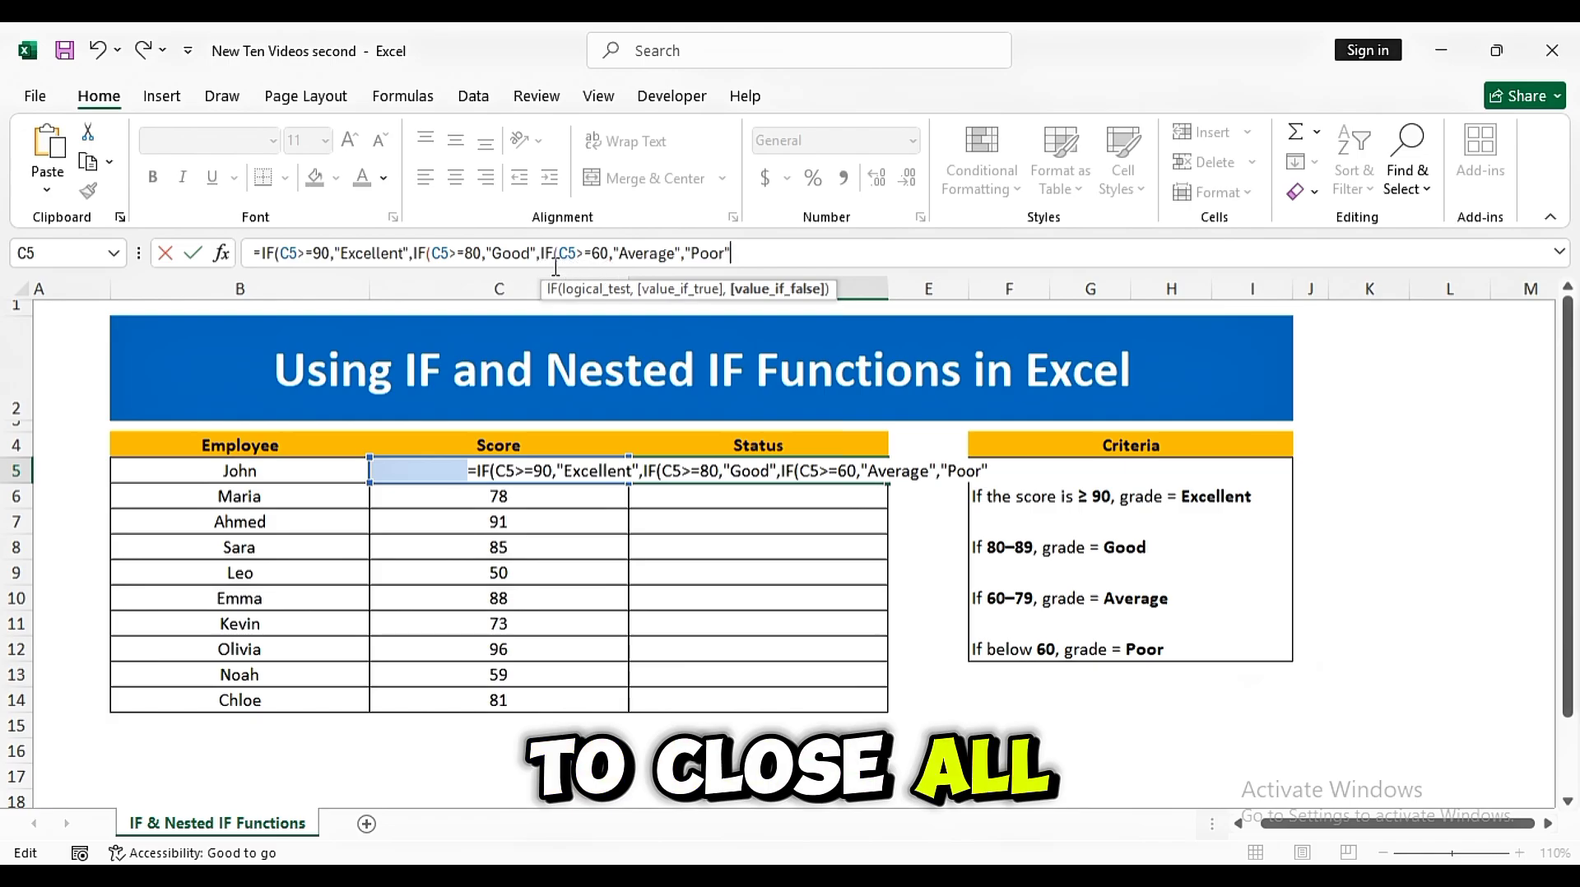
type(")")
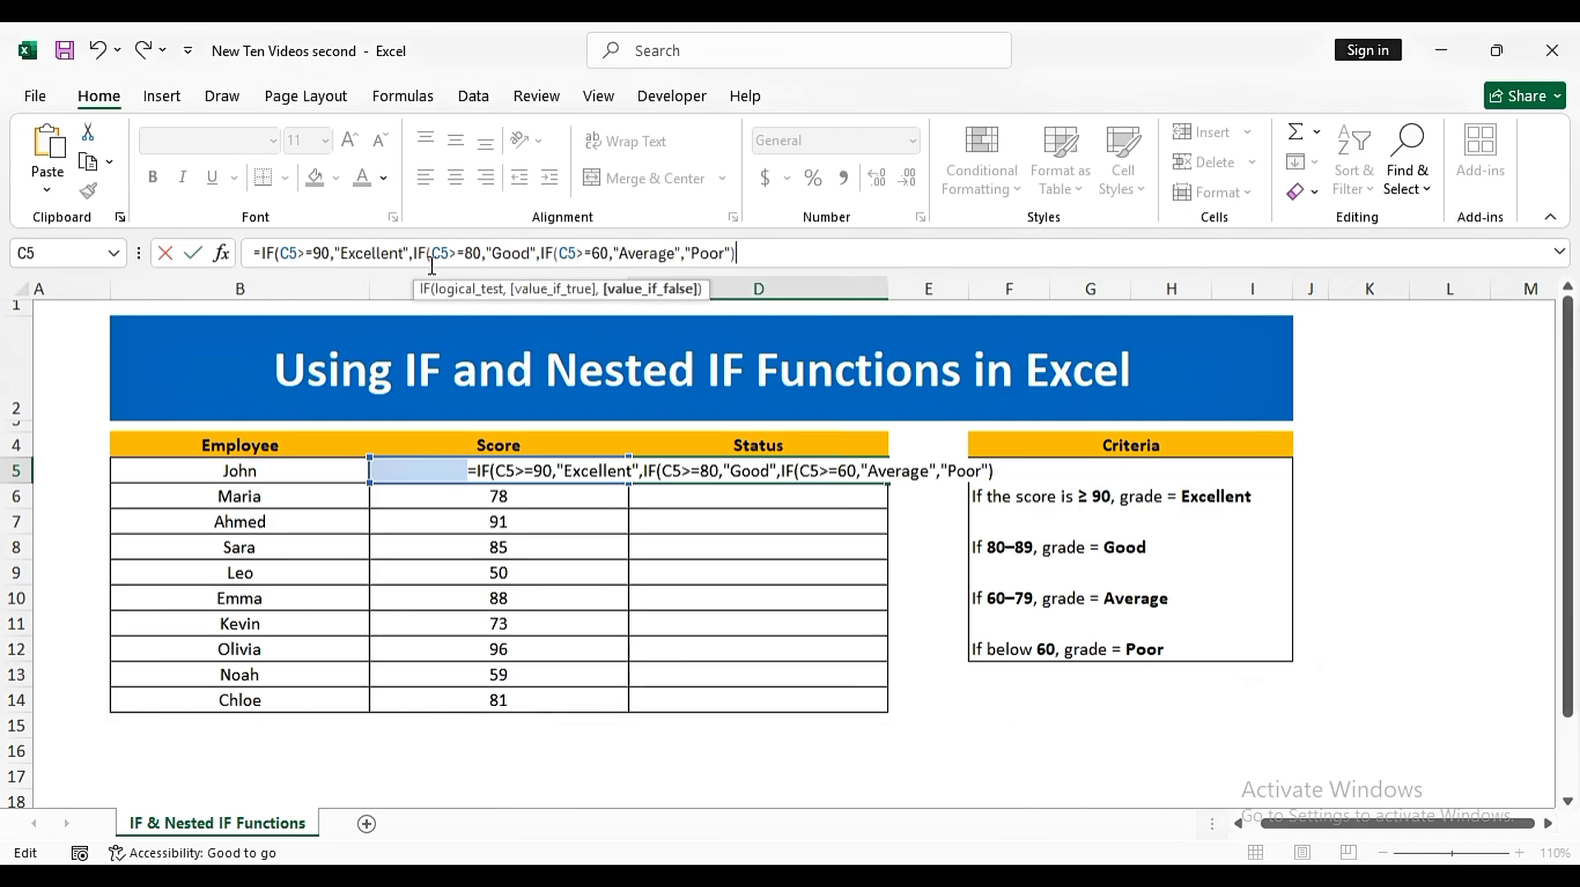
type(")")
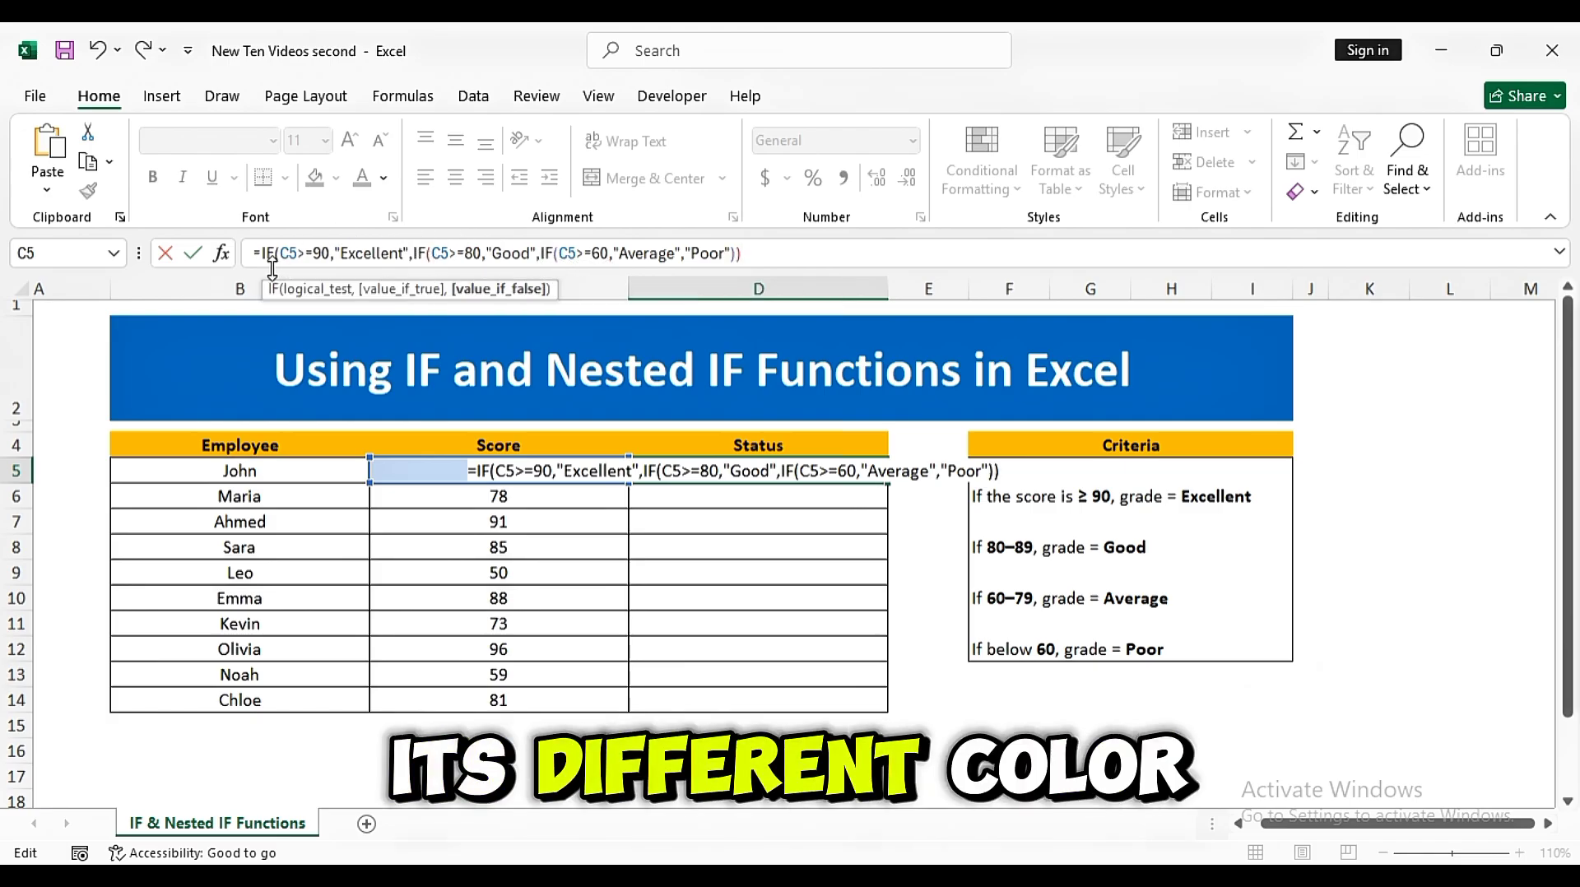
type(")")
key("Return")
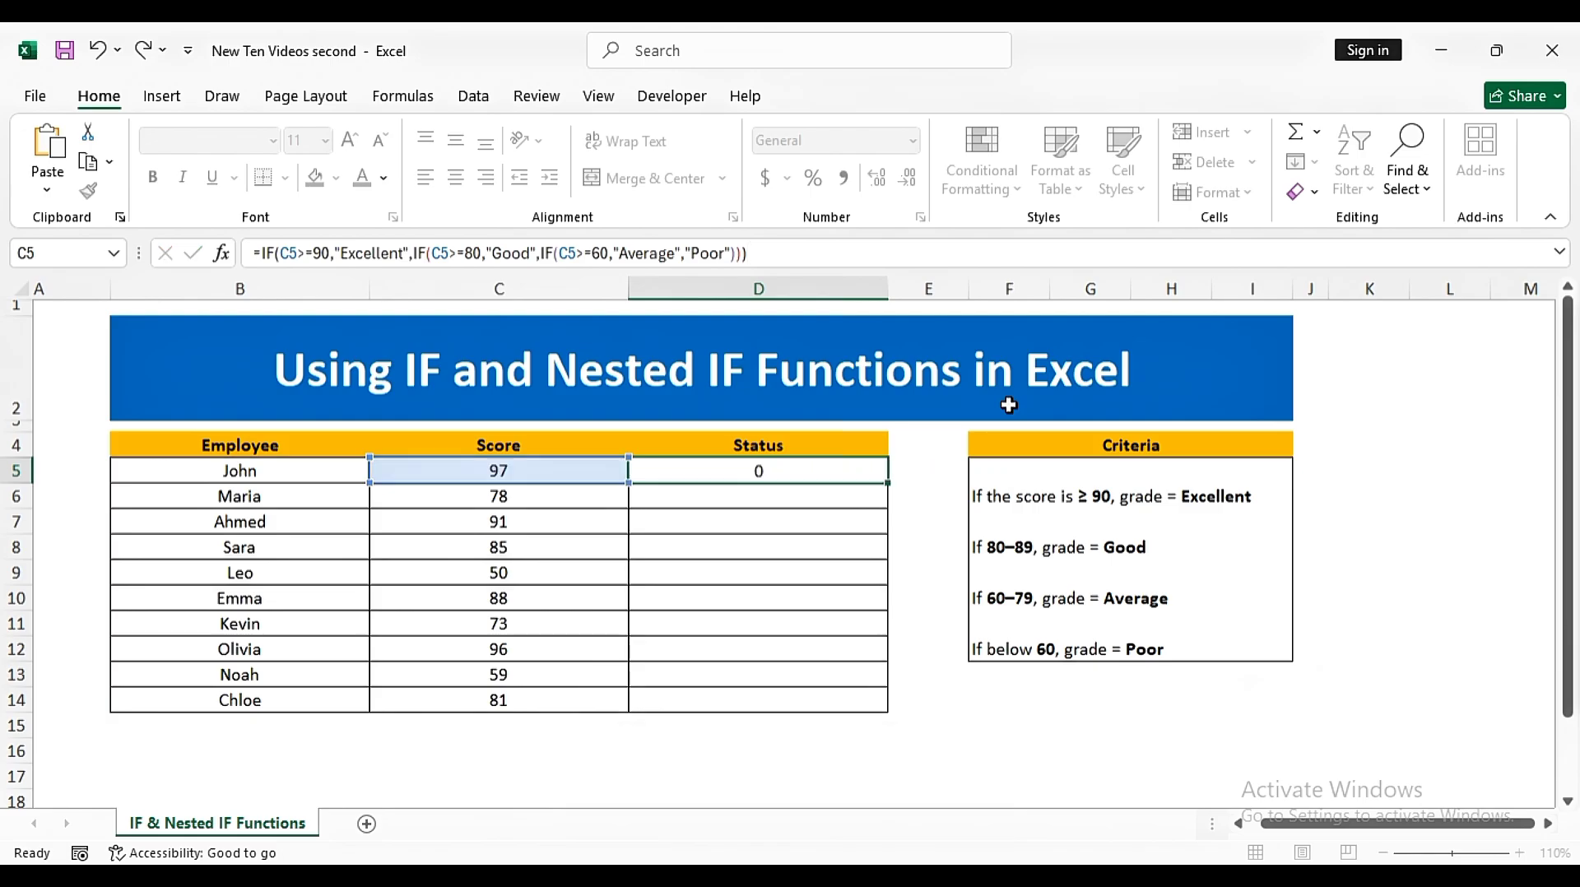
- Fill the nested IF formula from D5 down the Status column to D14
key("Up")
key("Left")
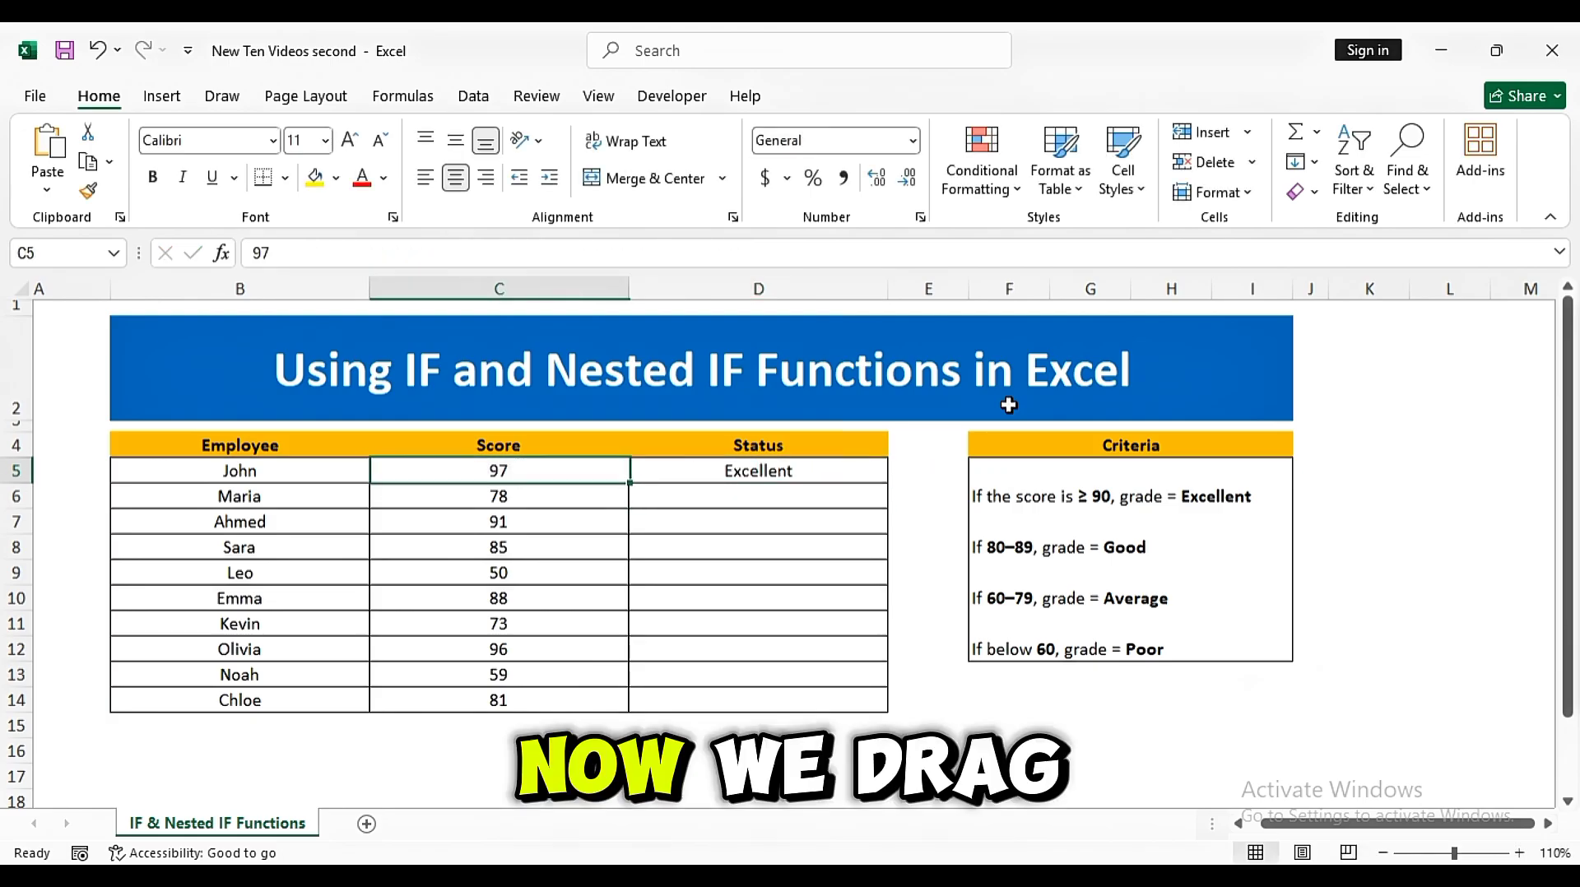
left_click(860, 474)
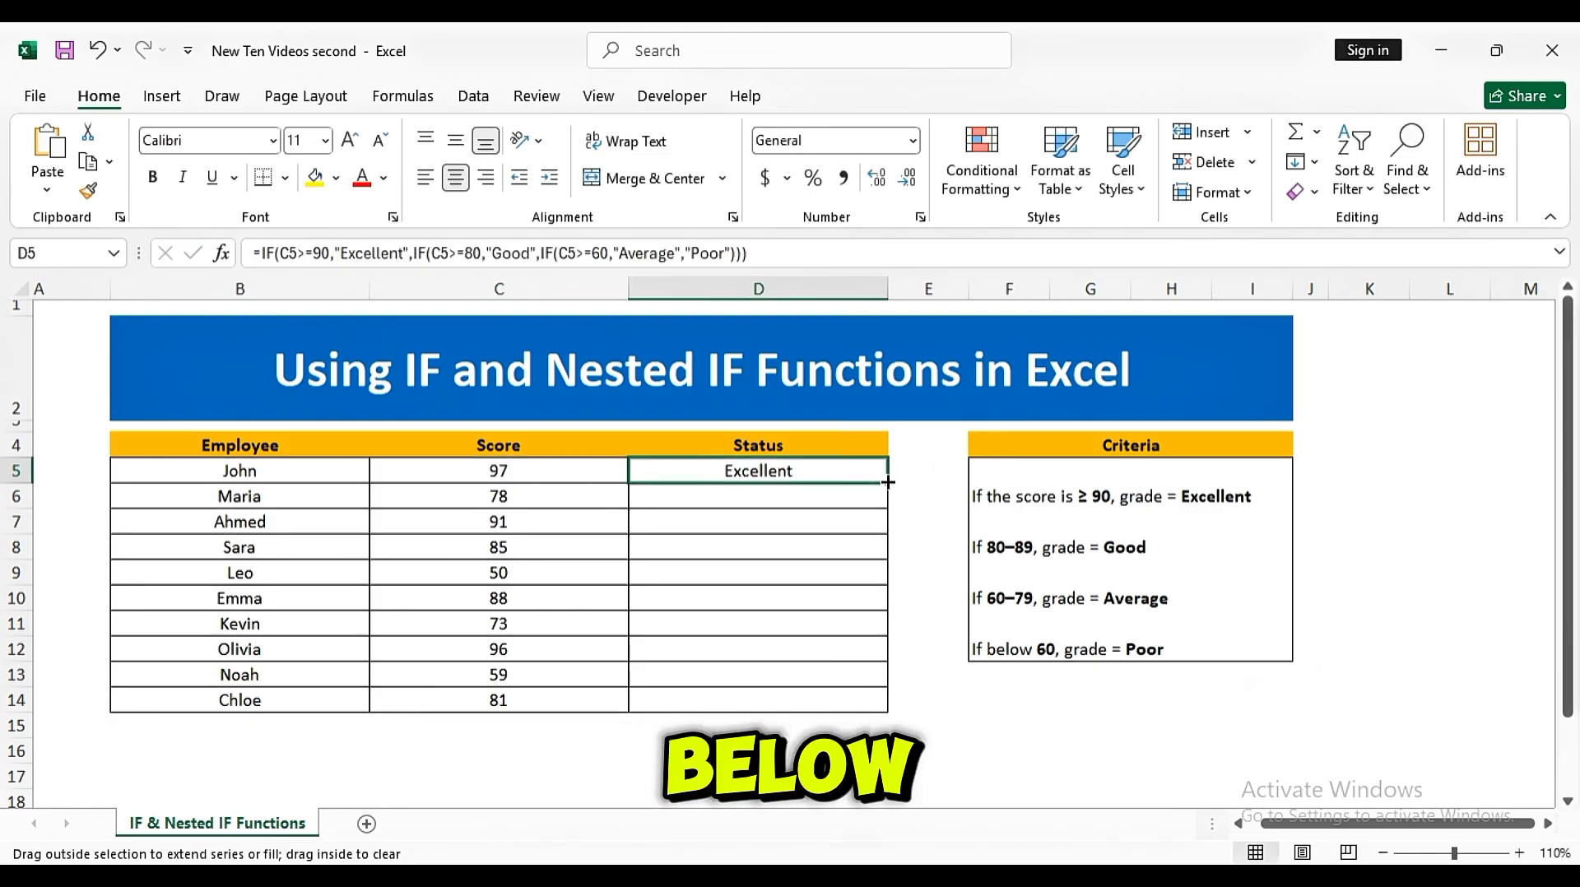
left_click_drag(887, 483, 889, 714)
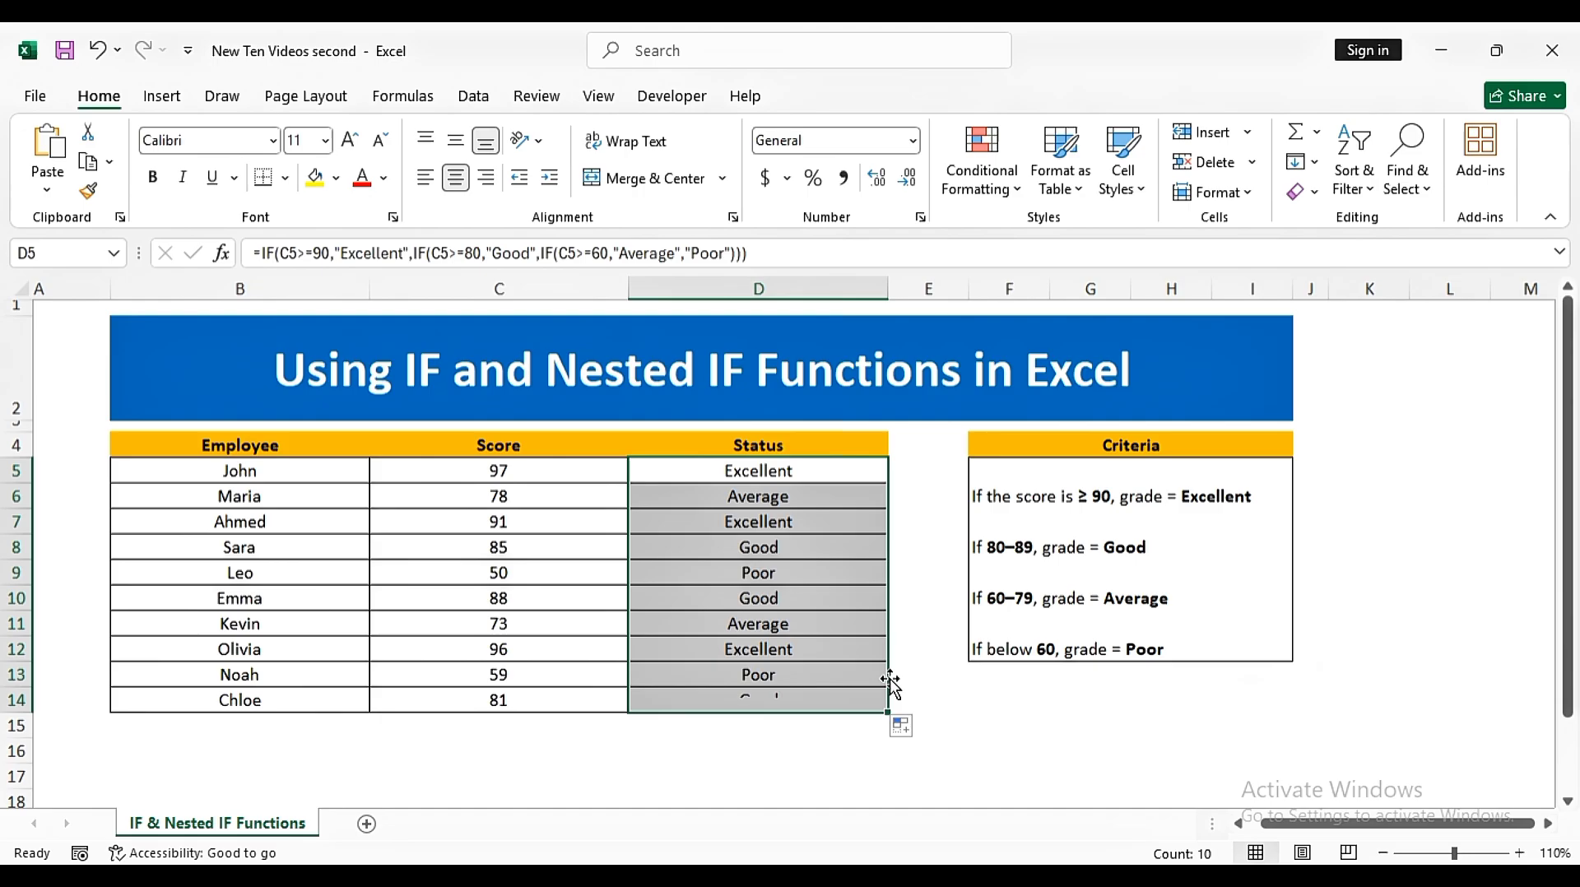
- Set the first employee's score in C5 to 60 to test the nested IF formula
left_click(540, 478)
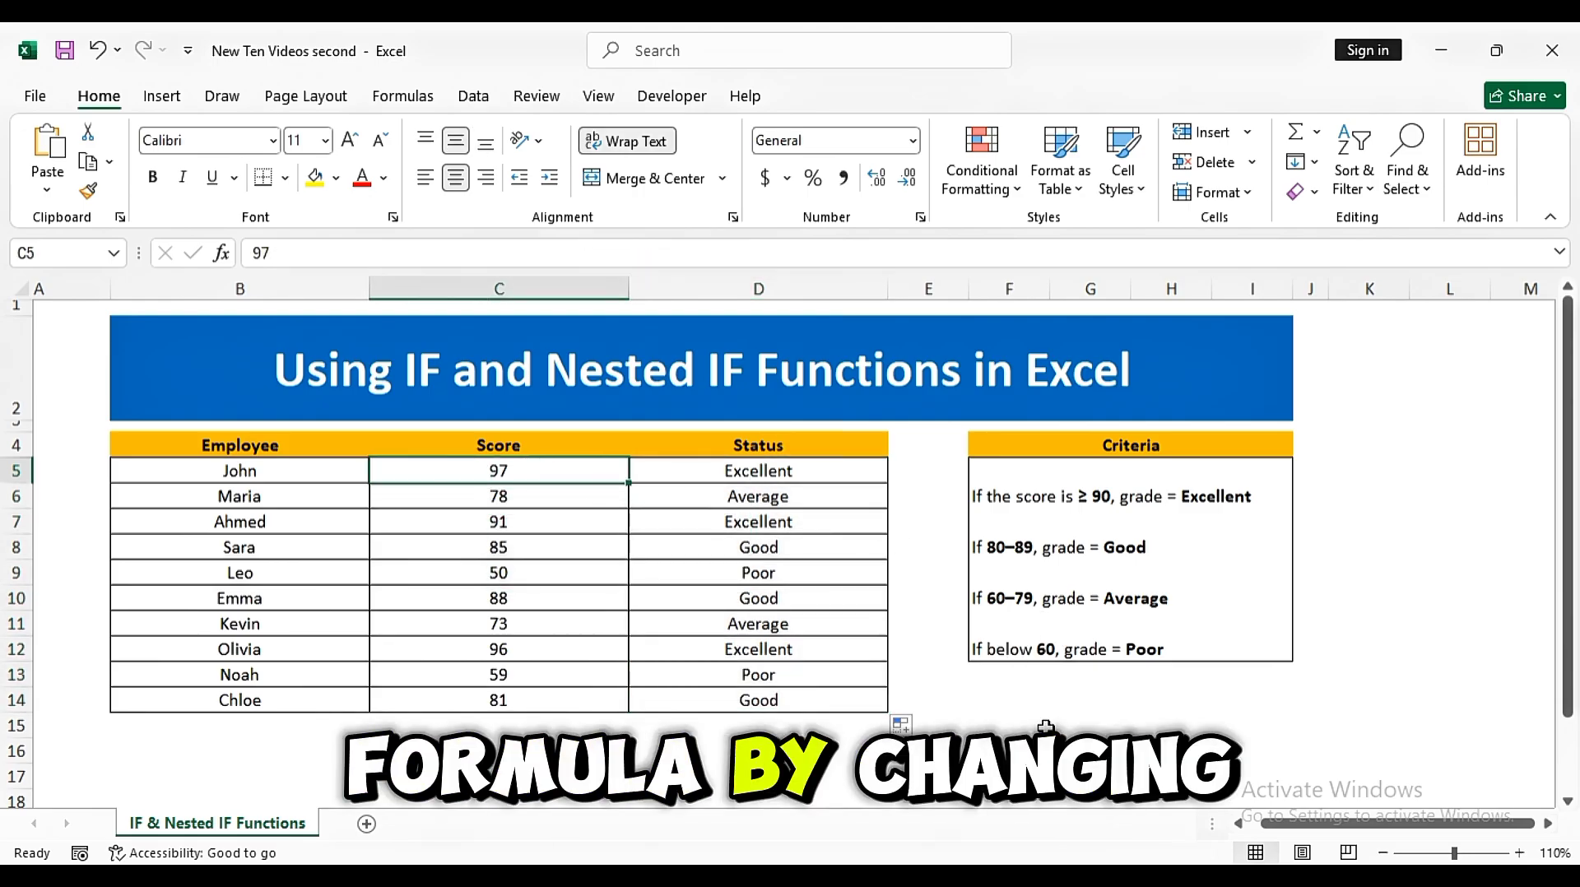
type("60")
key("Return")
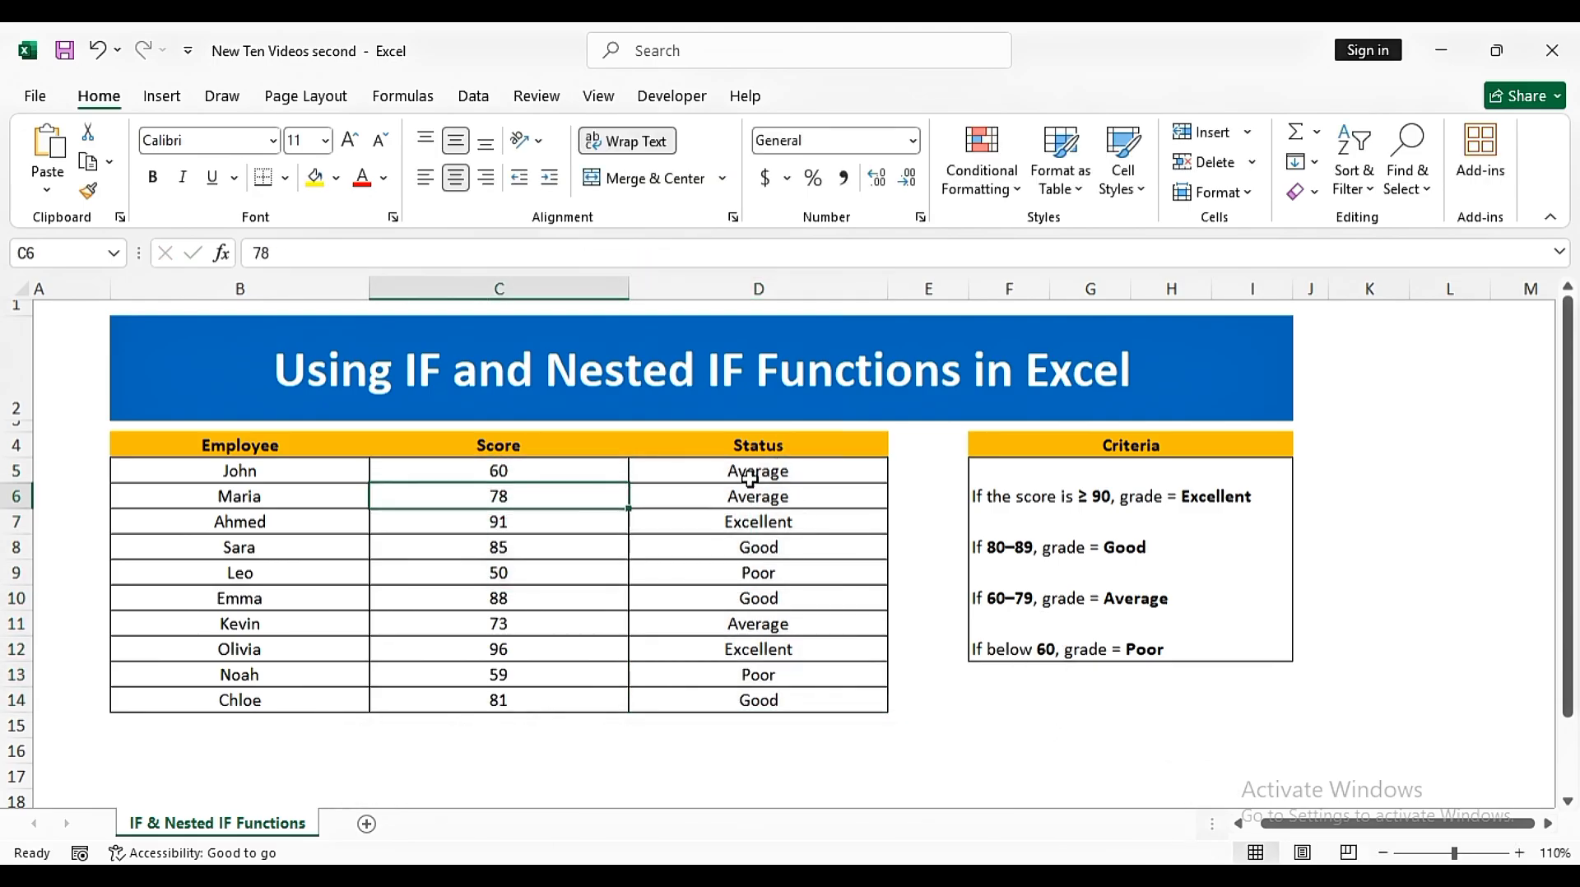
- Test the nested IF formula by setting the first employee's score in C5 to 59, 85 and 91 in turn
left_click(547, 475)
type("59")
key("Return")
left_click(610, 477)
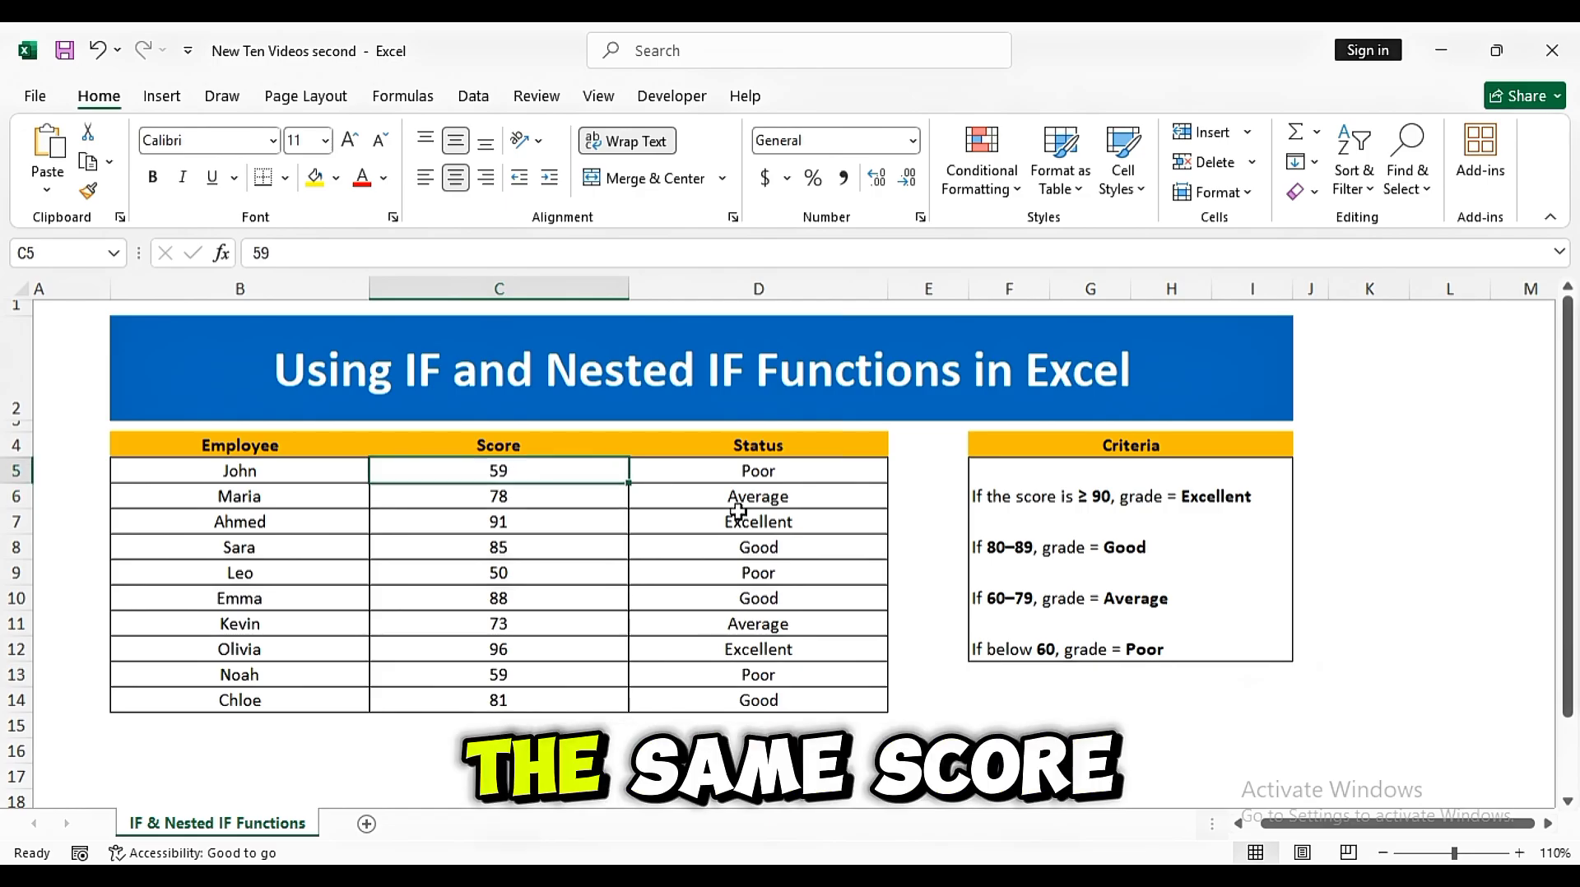
type("85")
key("Return")
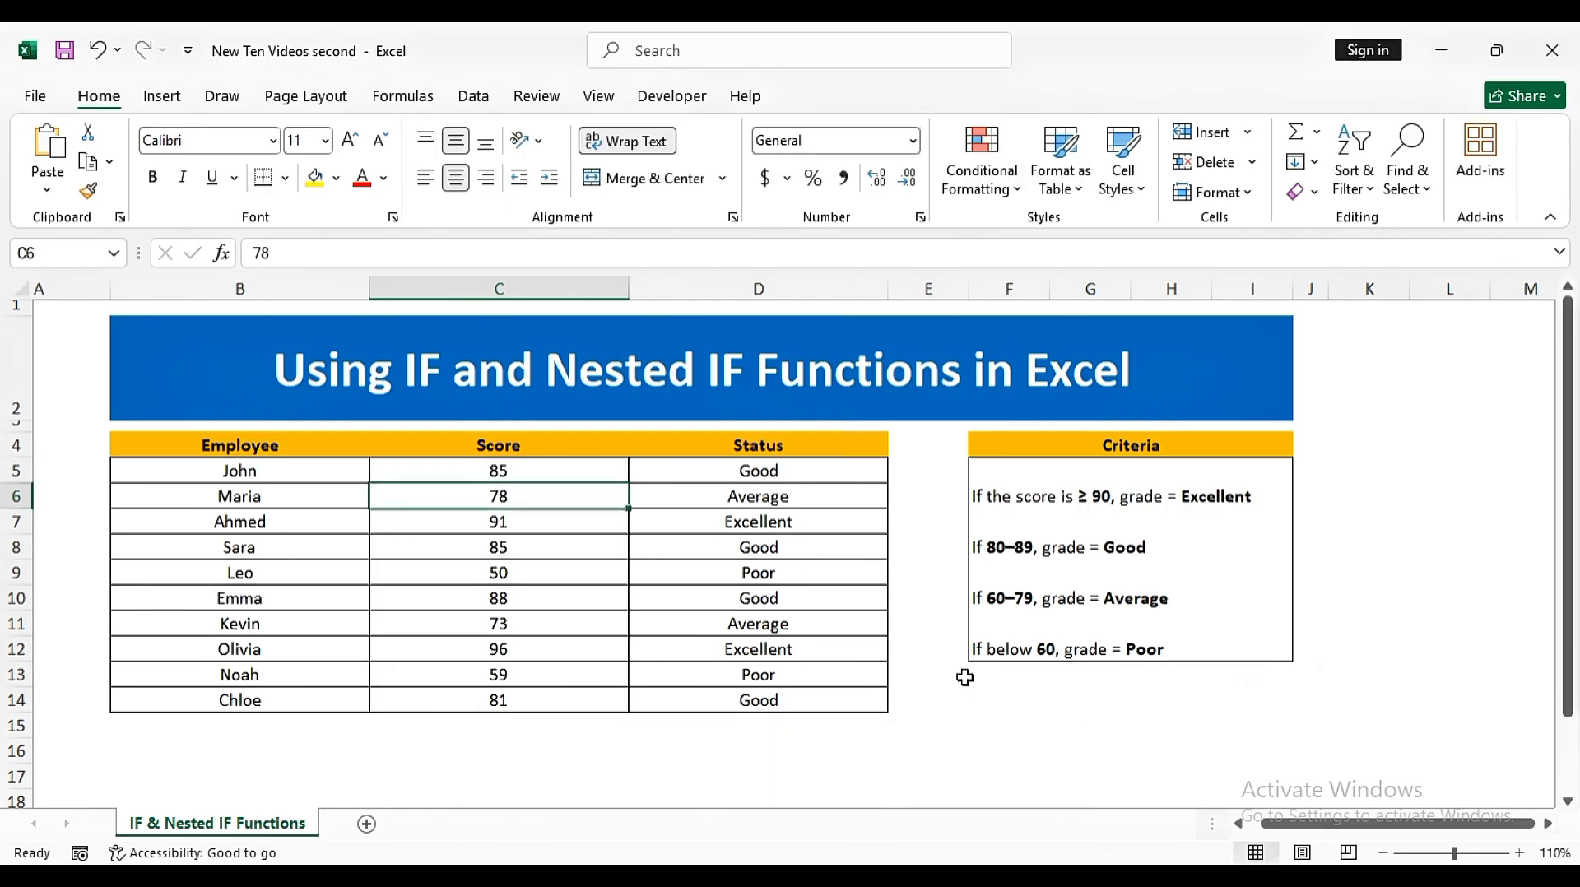
left_click(540, 466)
type("91")
key("Return")
- Clear the nested IF formulas from the Status column cells D5 to D14
left_click_drag(755, 480, 758, 693)
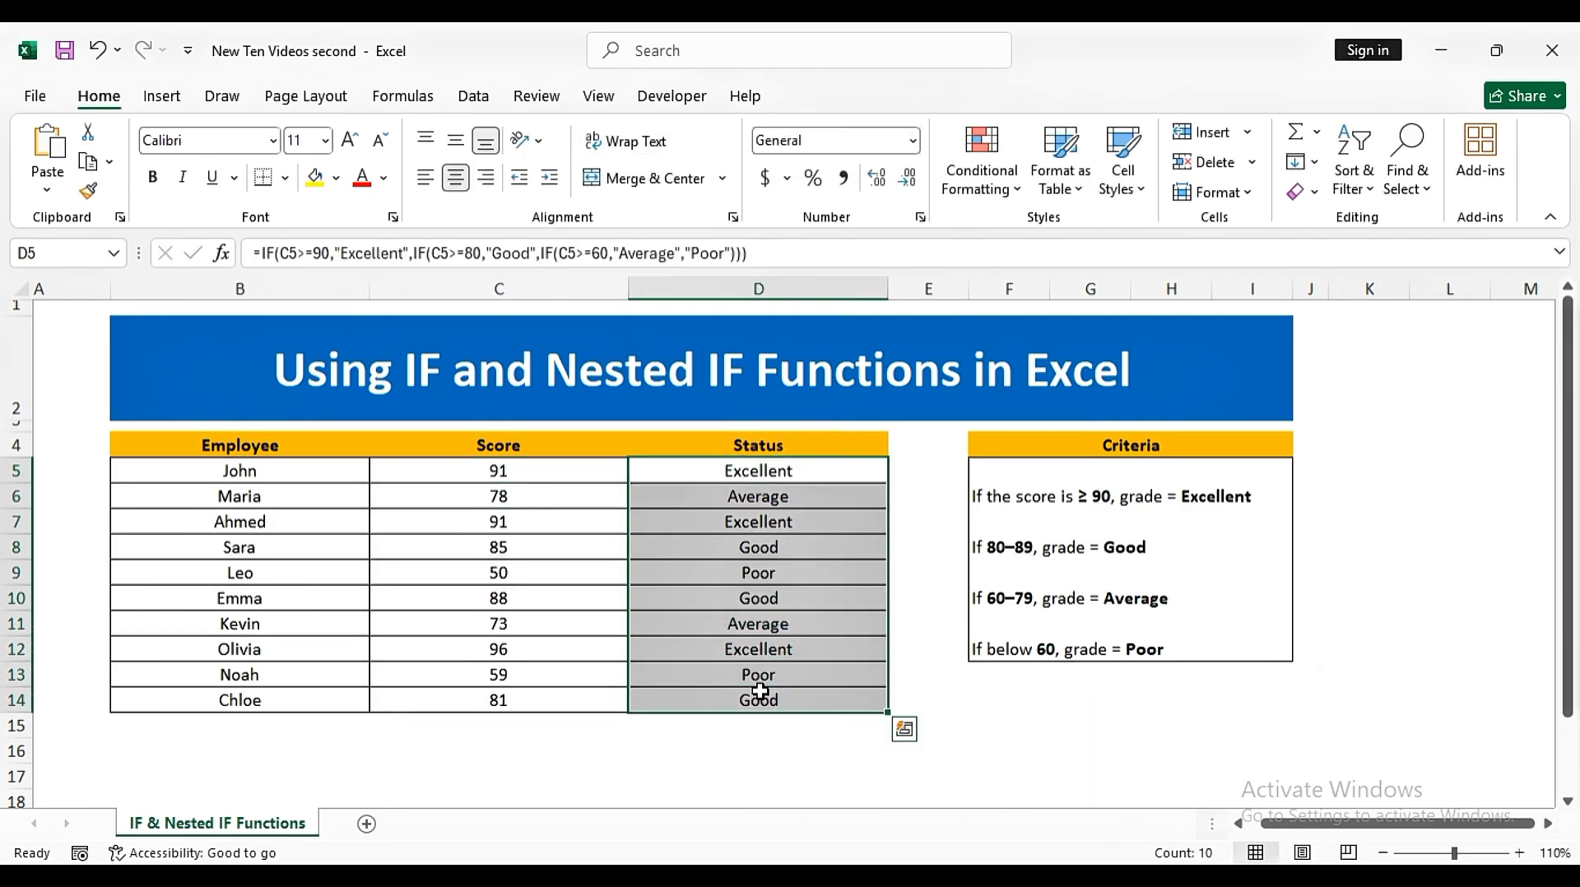
key("Delete")
left_click(806, 618)
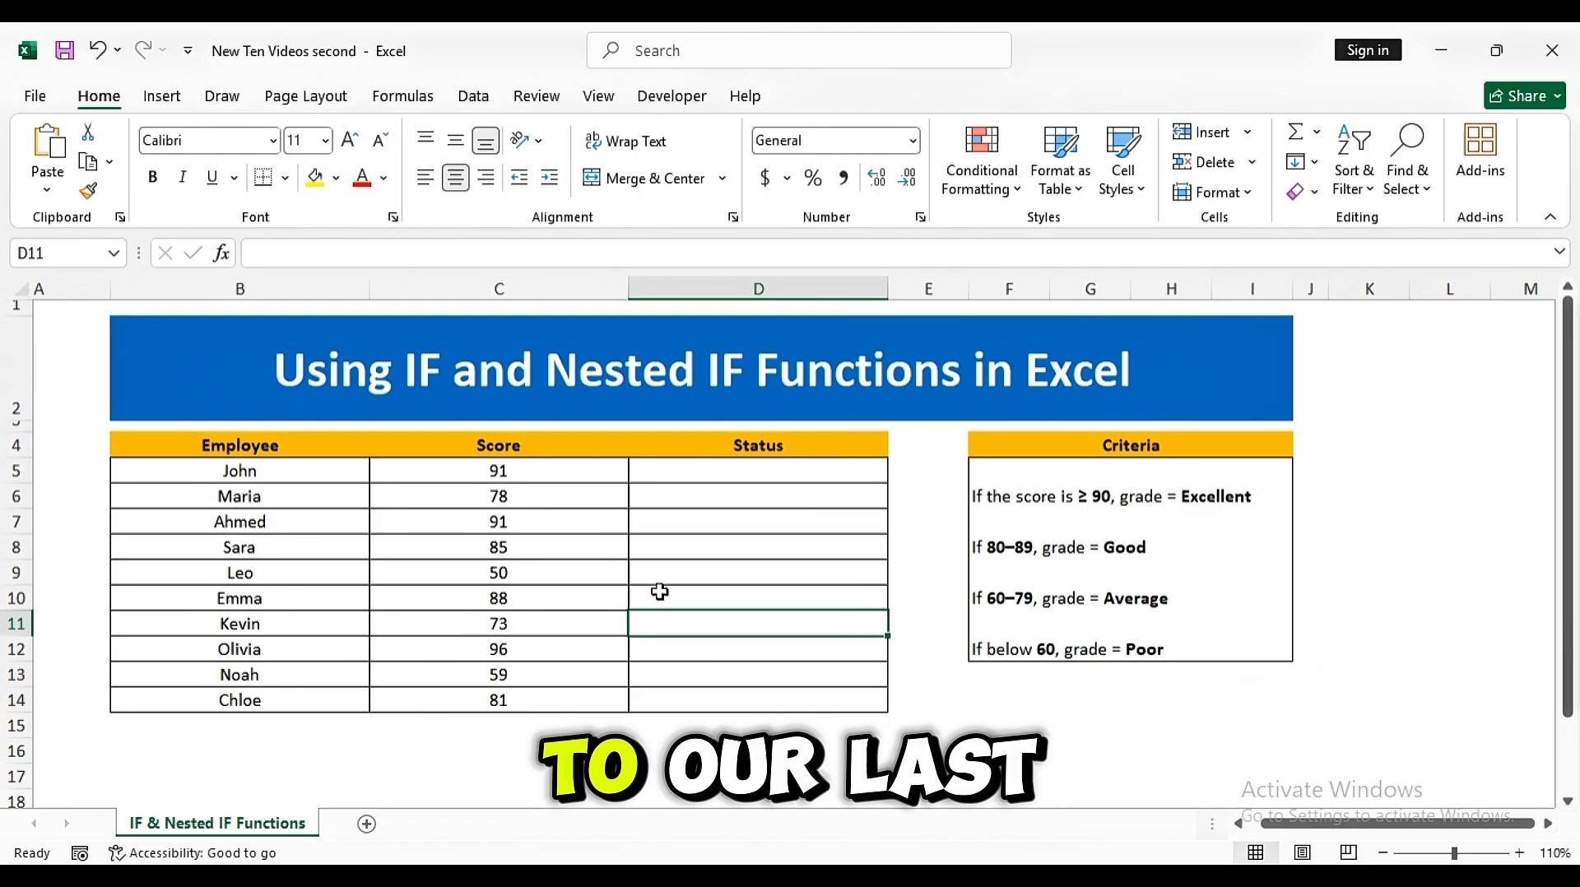
- Start an IFS formula in D5 whose first condition C5>=90 returns "Excellent"
left_click(668, 477)
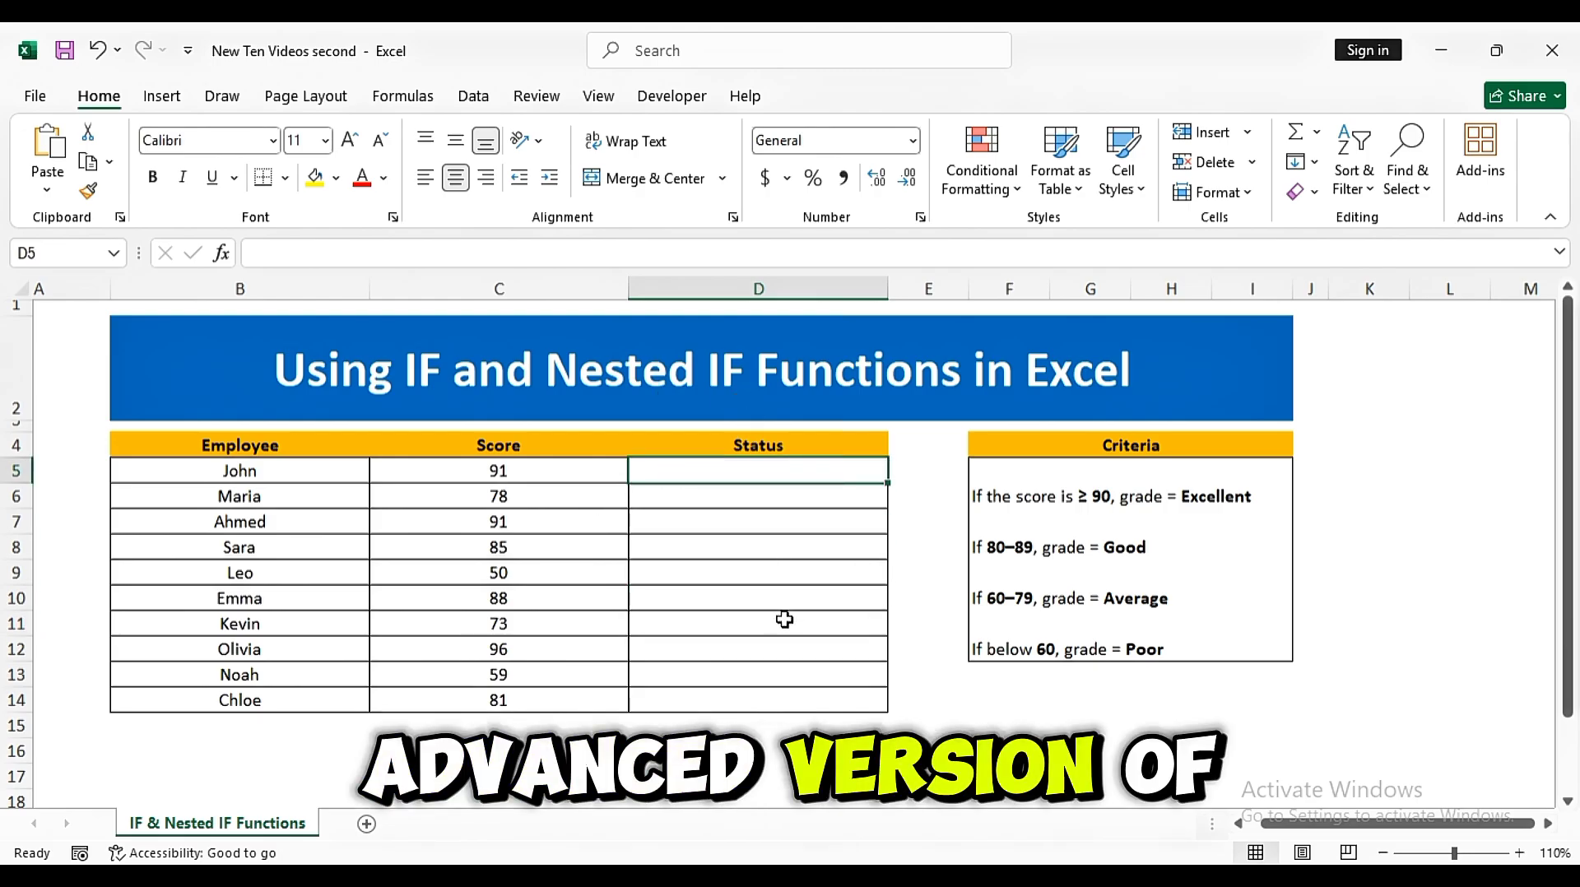
type("IF")
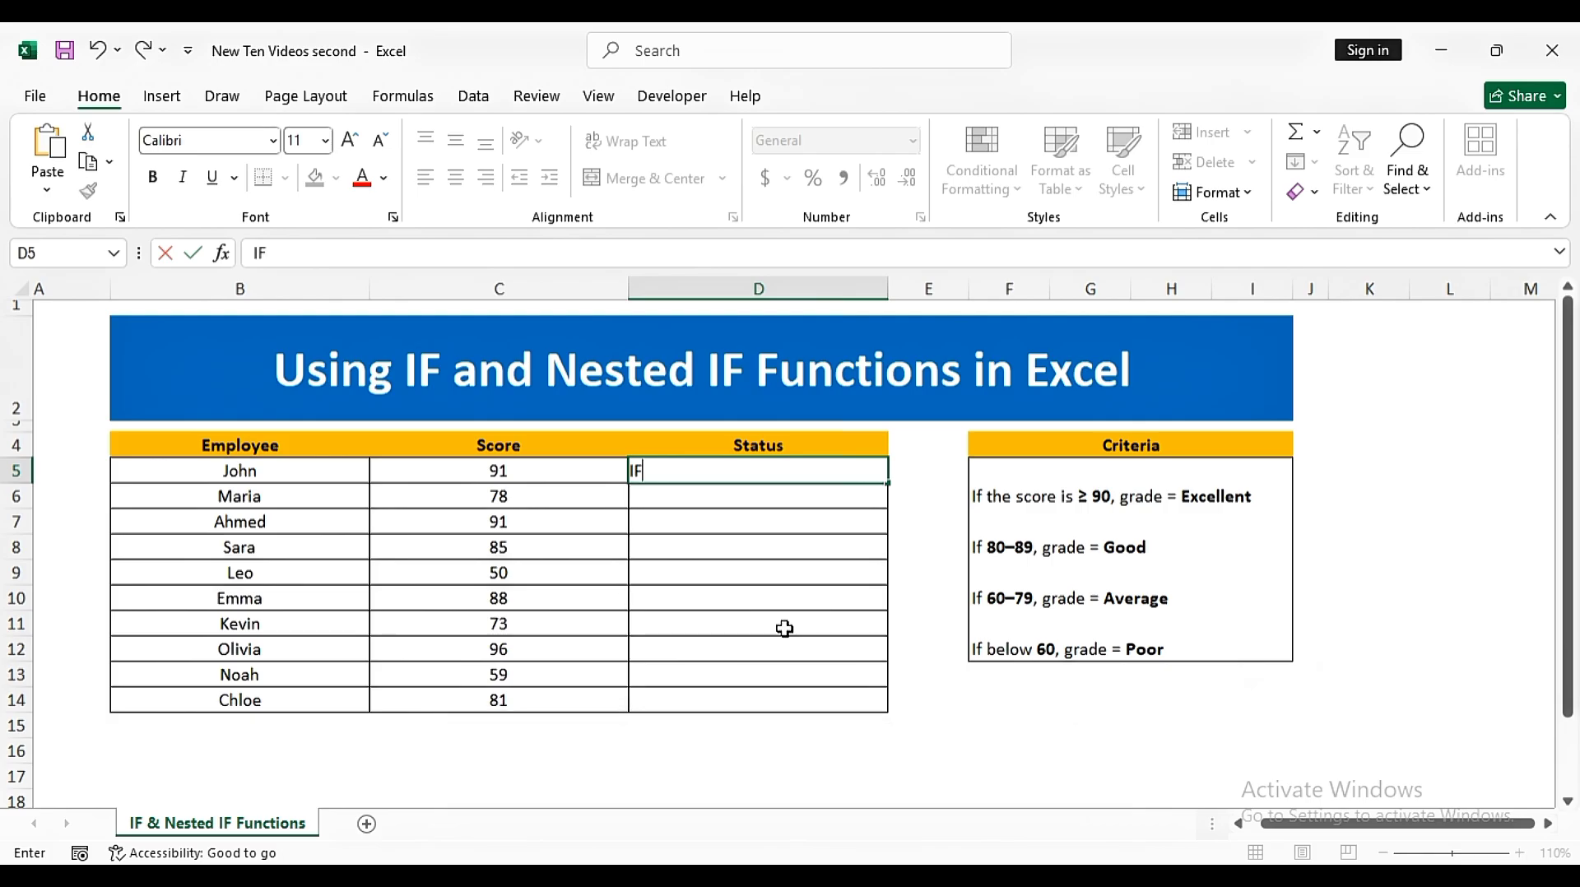
key("Escape")
type("=IFS")
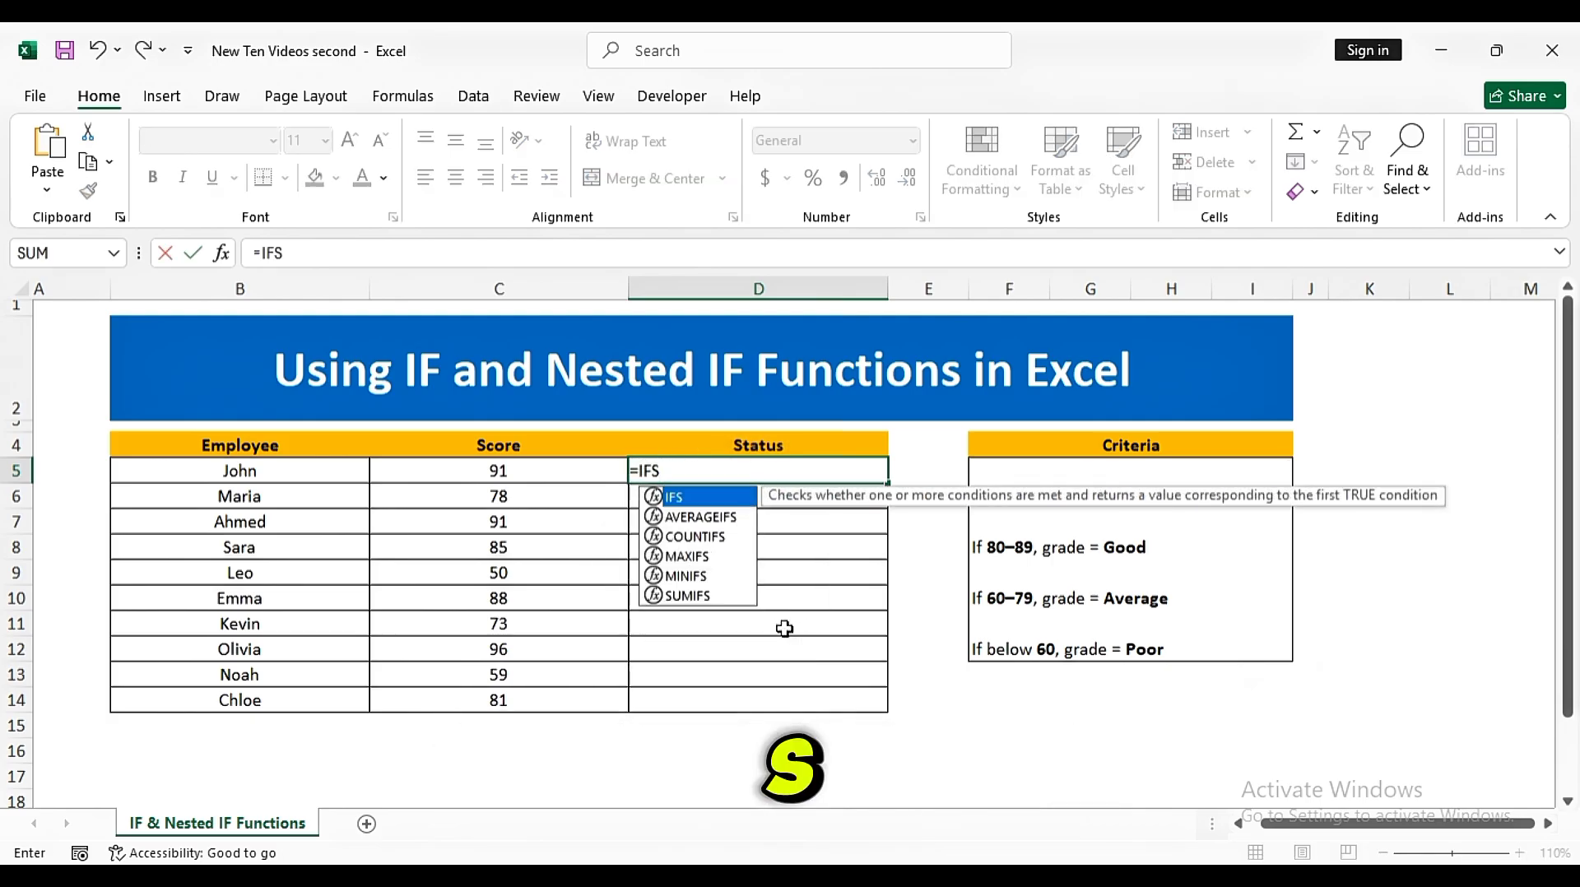
type("(")
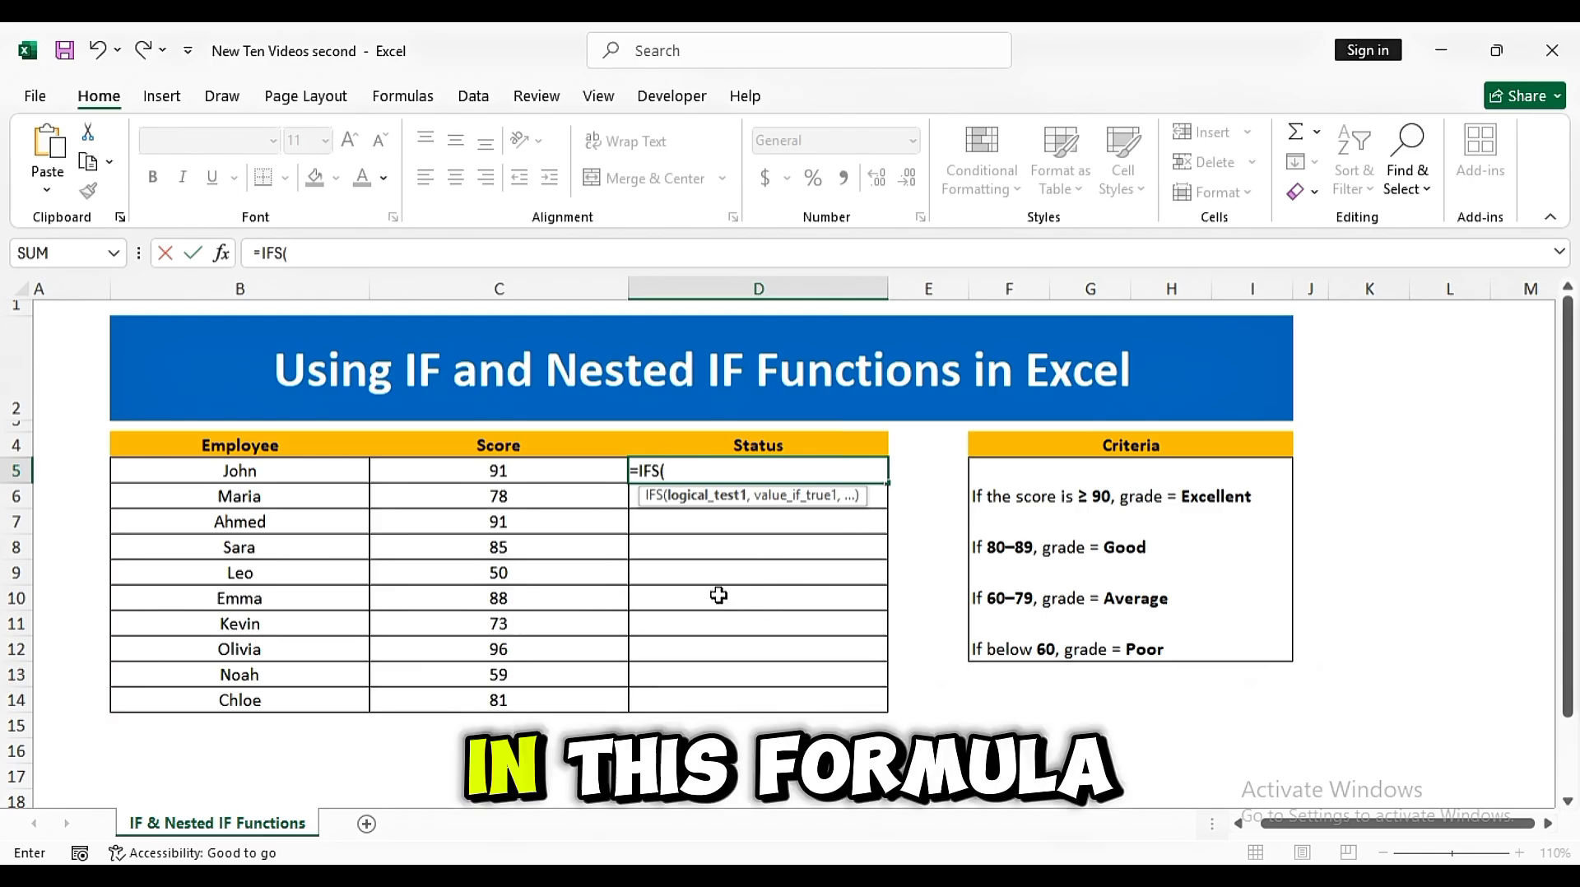
left_click(546, 466)
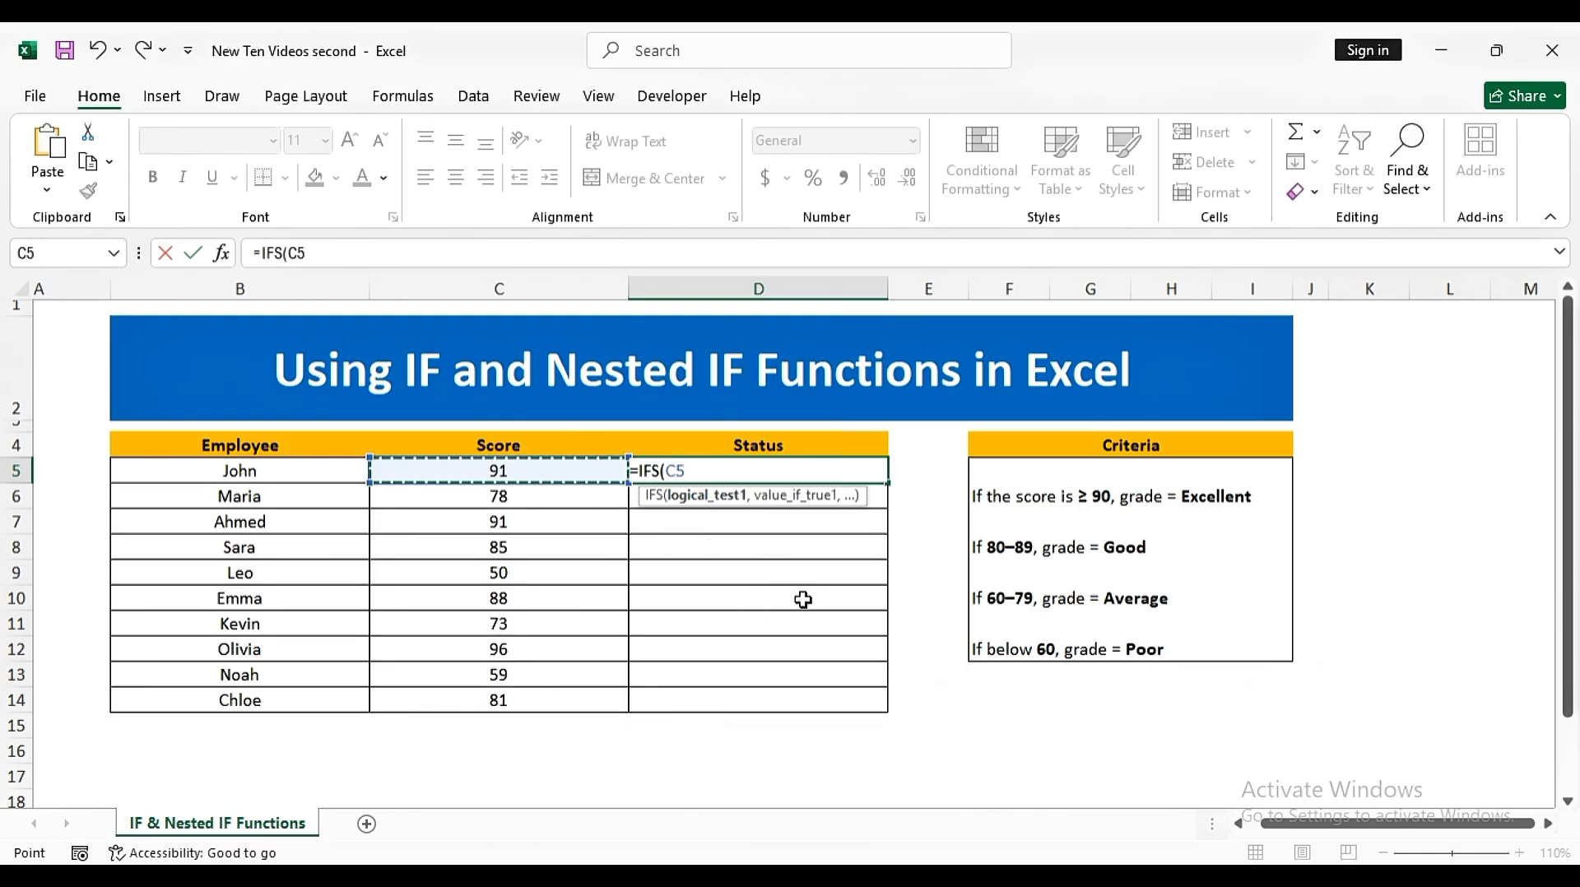
type(">")
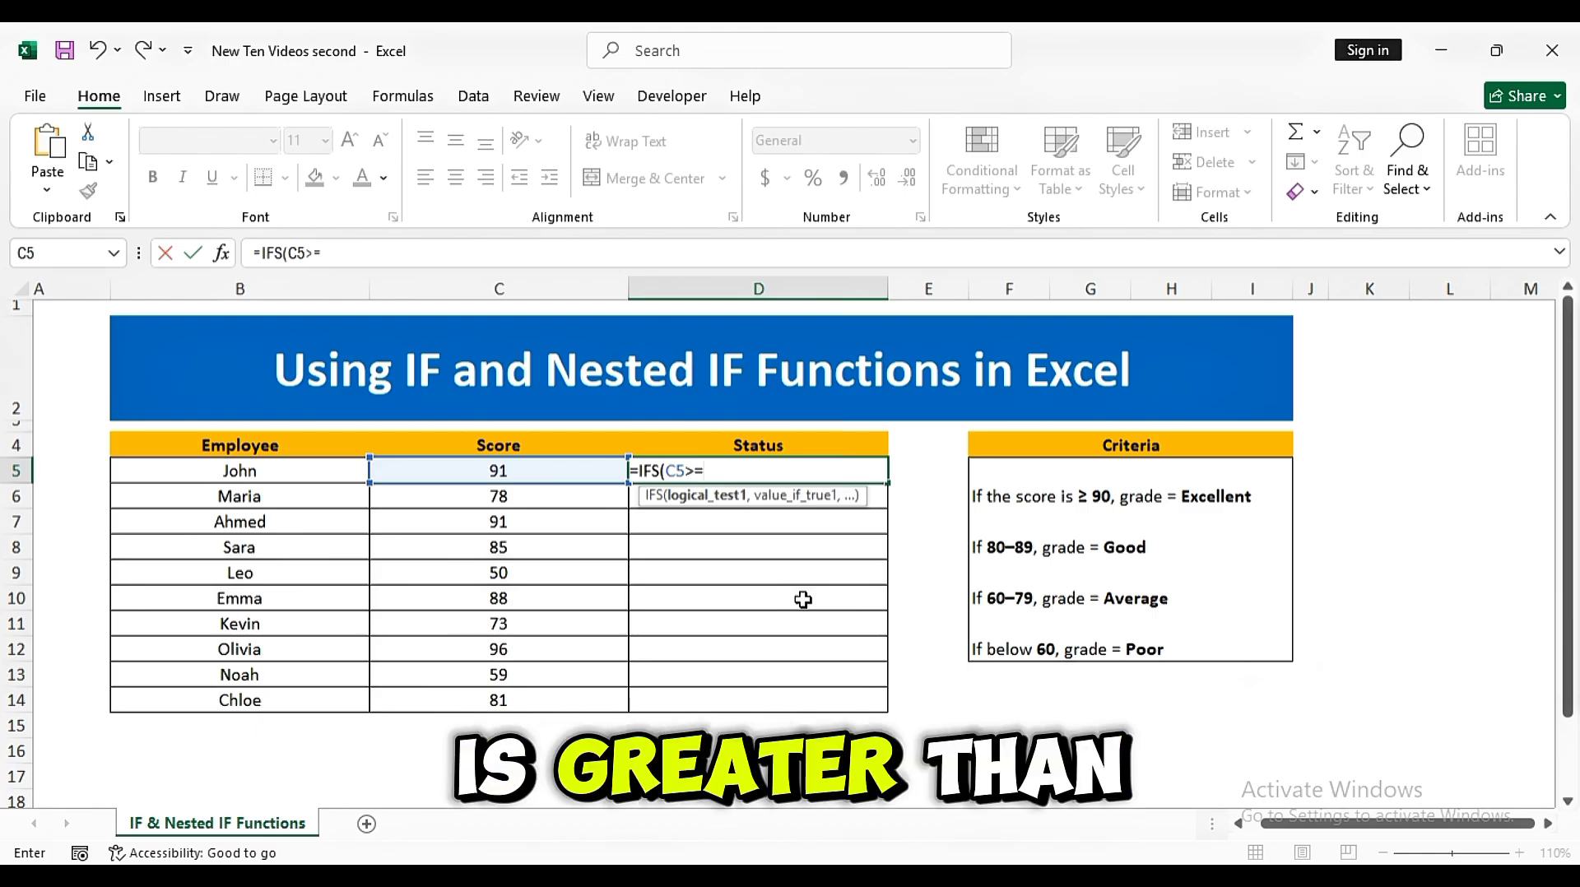
type("=90,")
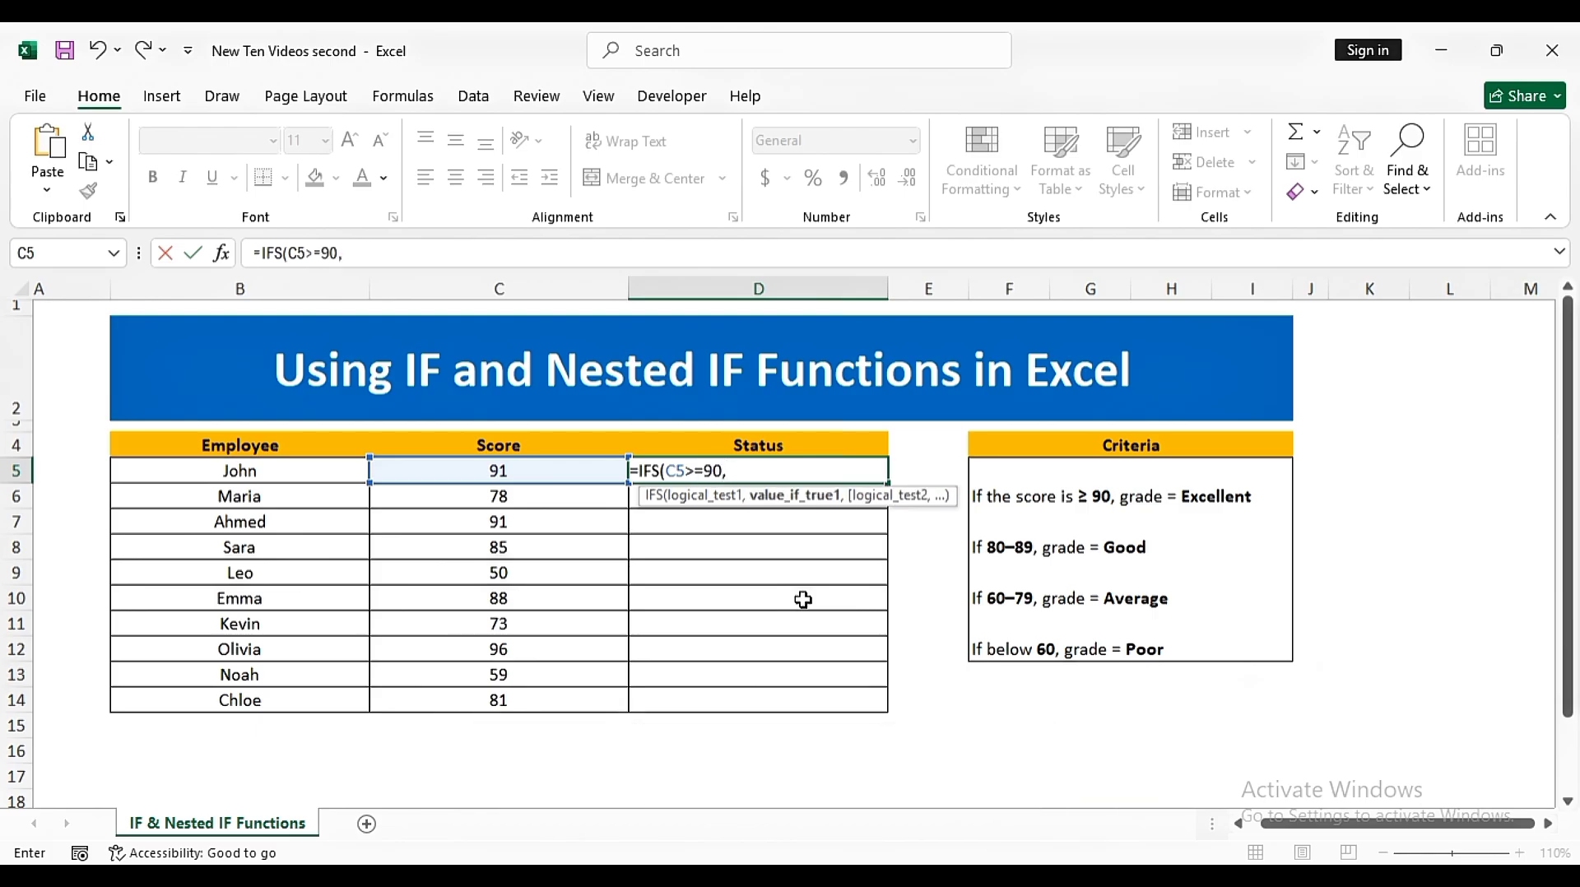
type("\"Exce")
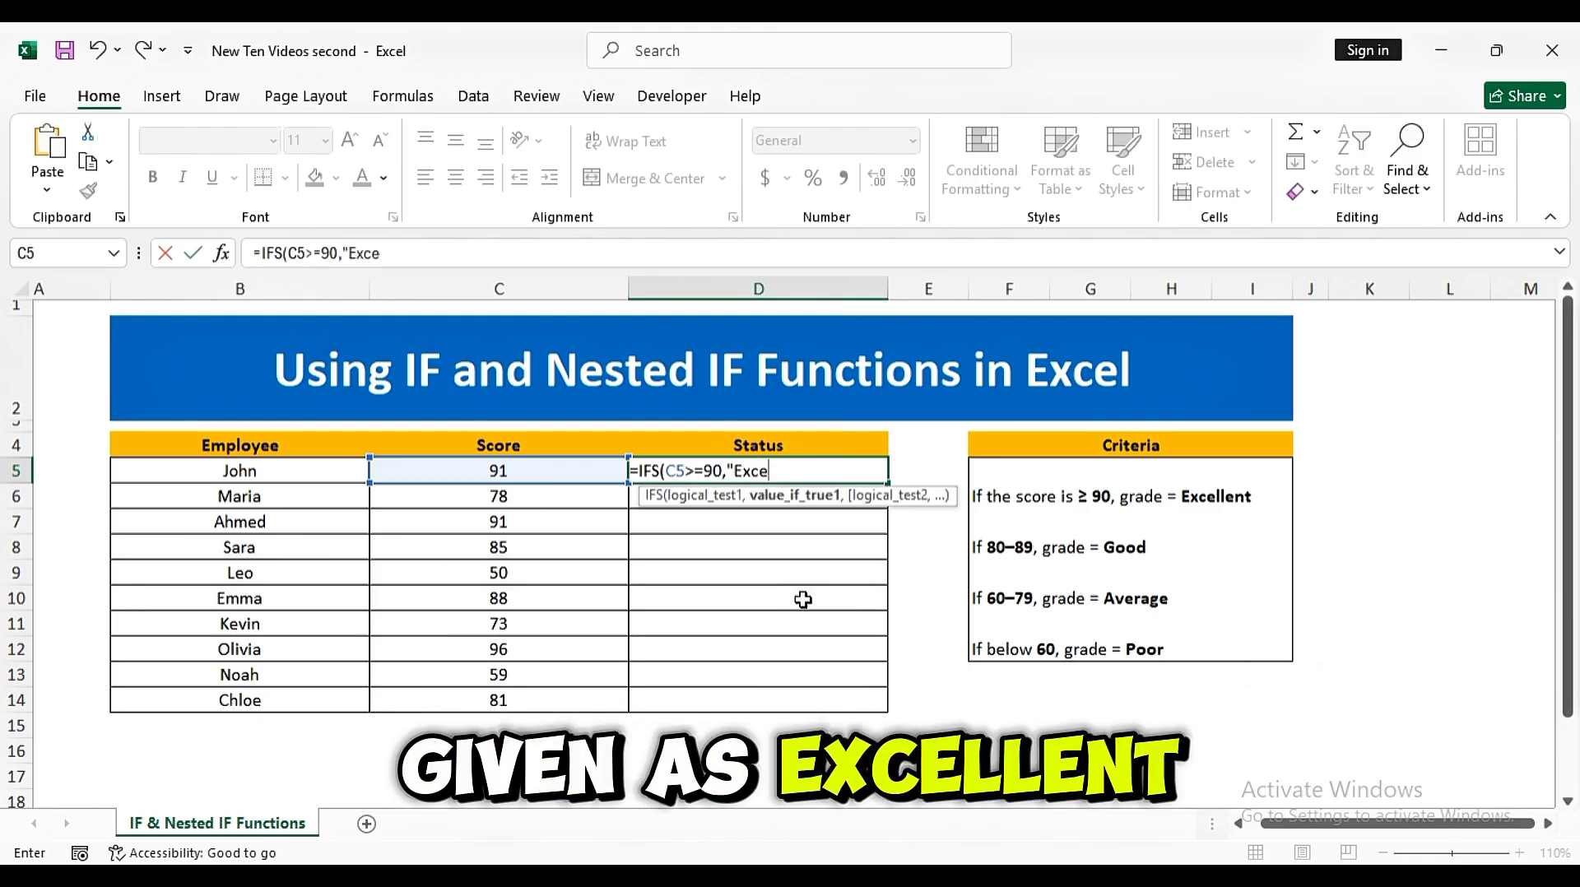
type("llent\"")
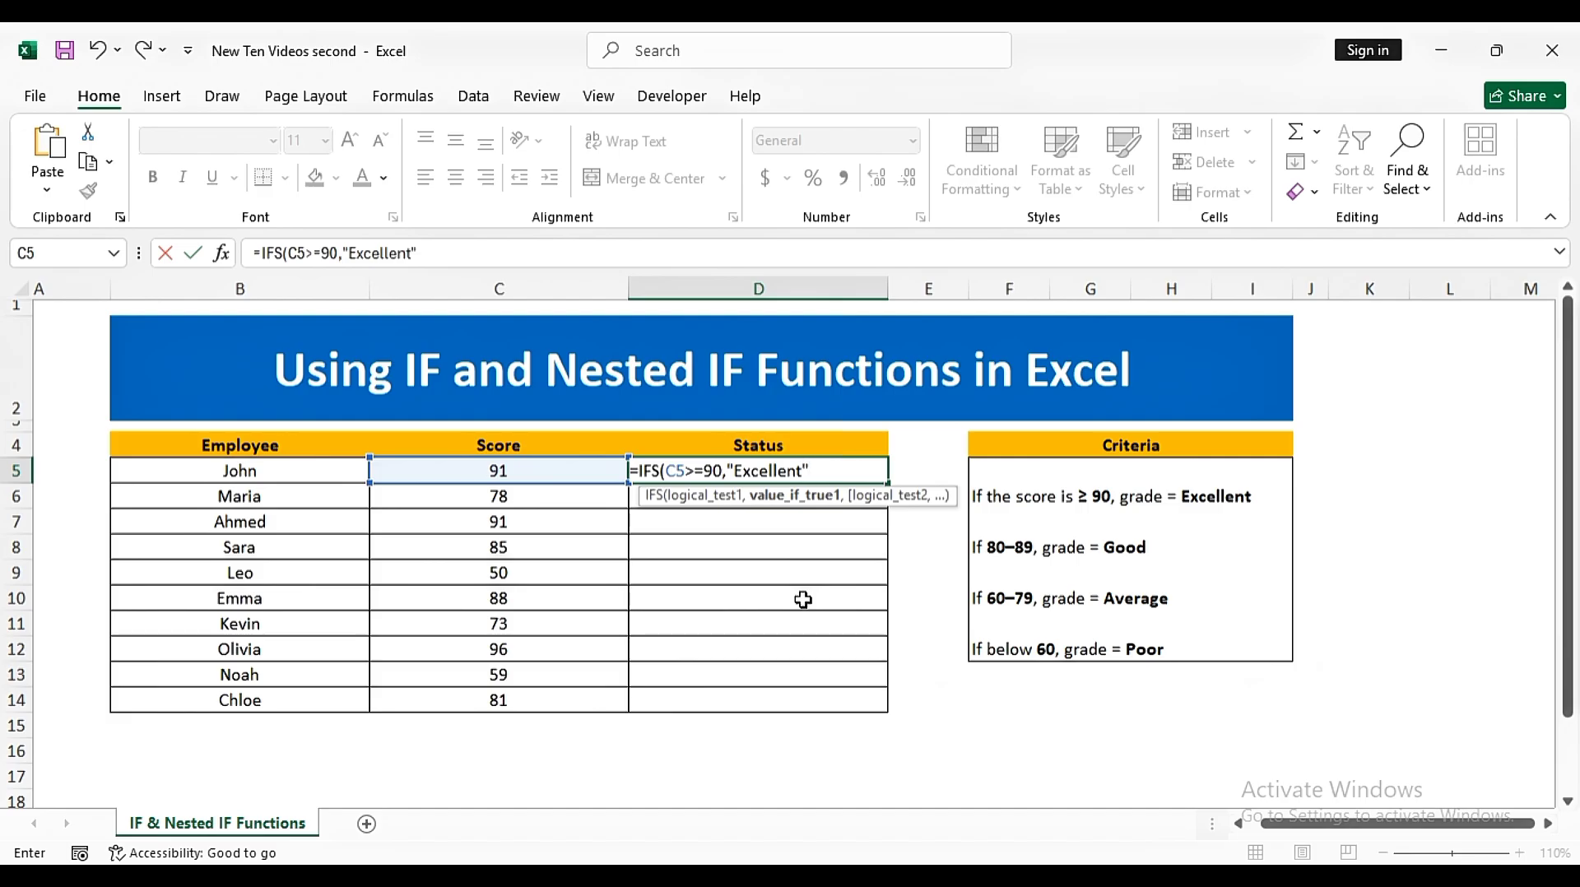
type(",")
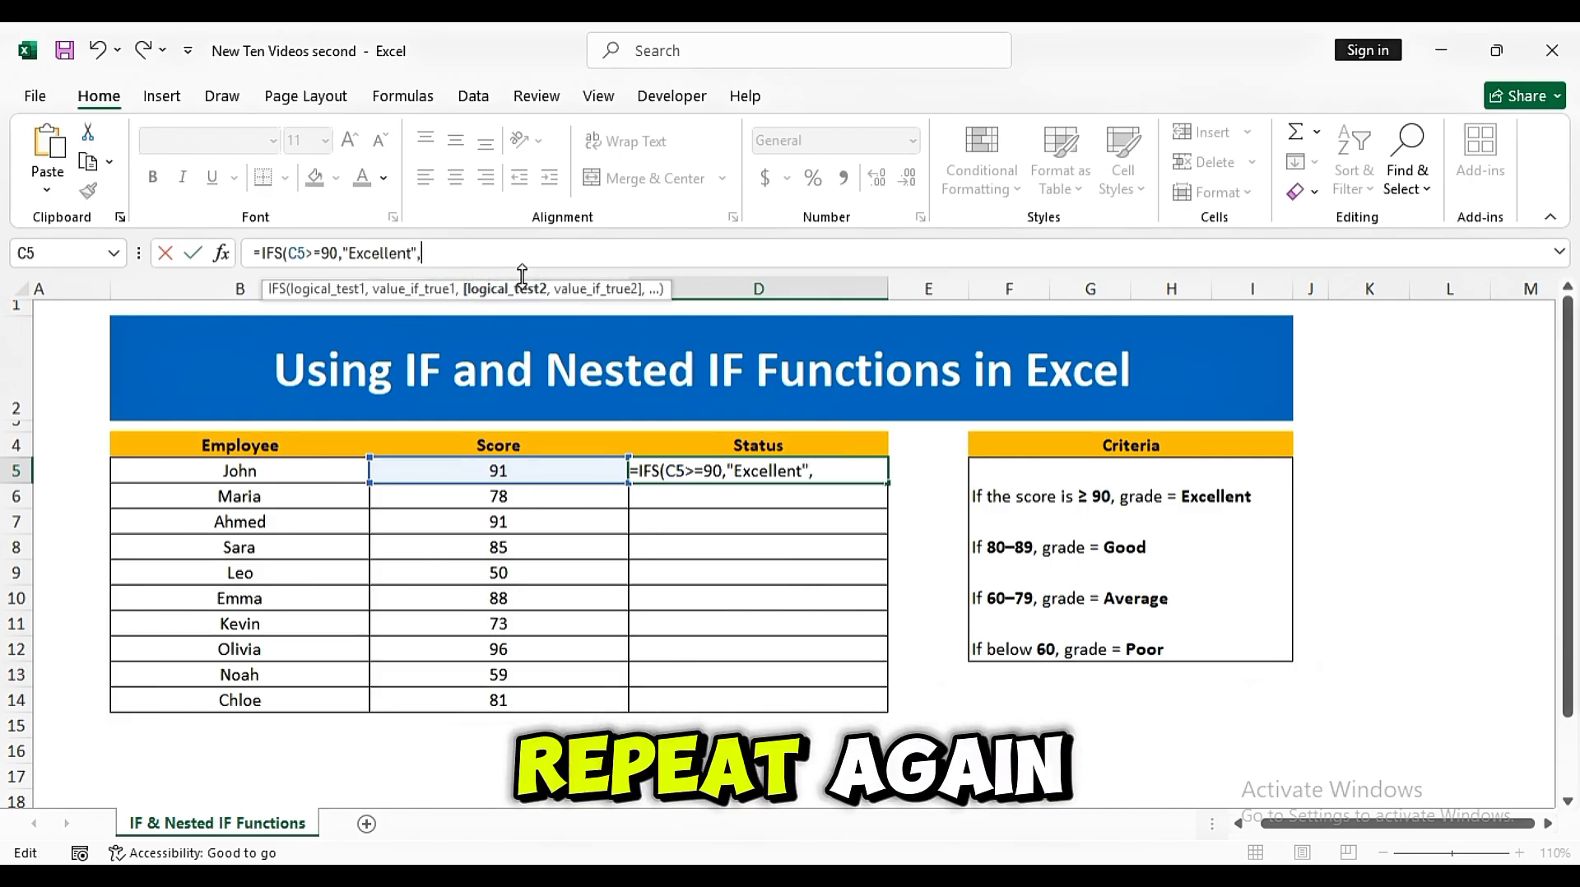
- Add a second condition to the IFS formula in D5 so that C5>=80 returns "Good"
left_click(503, 467)
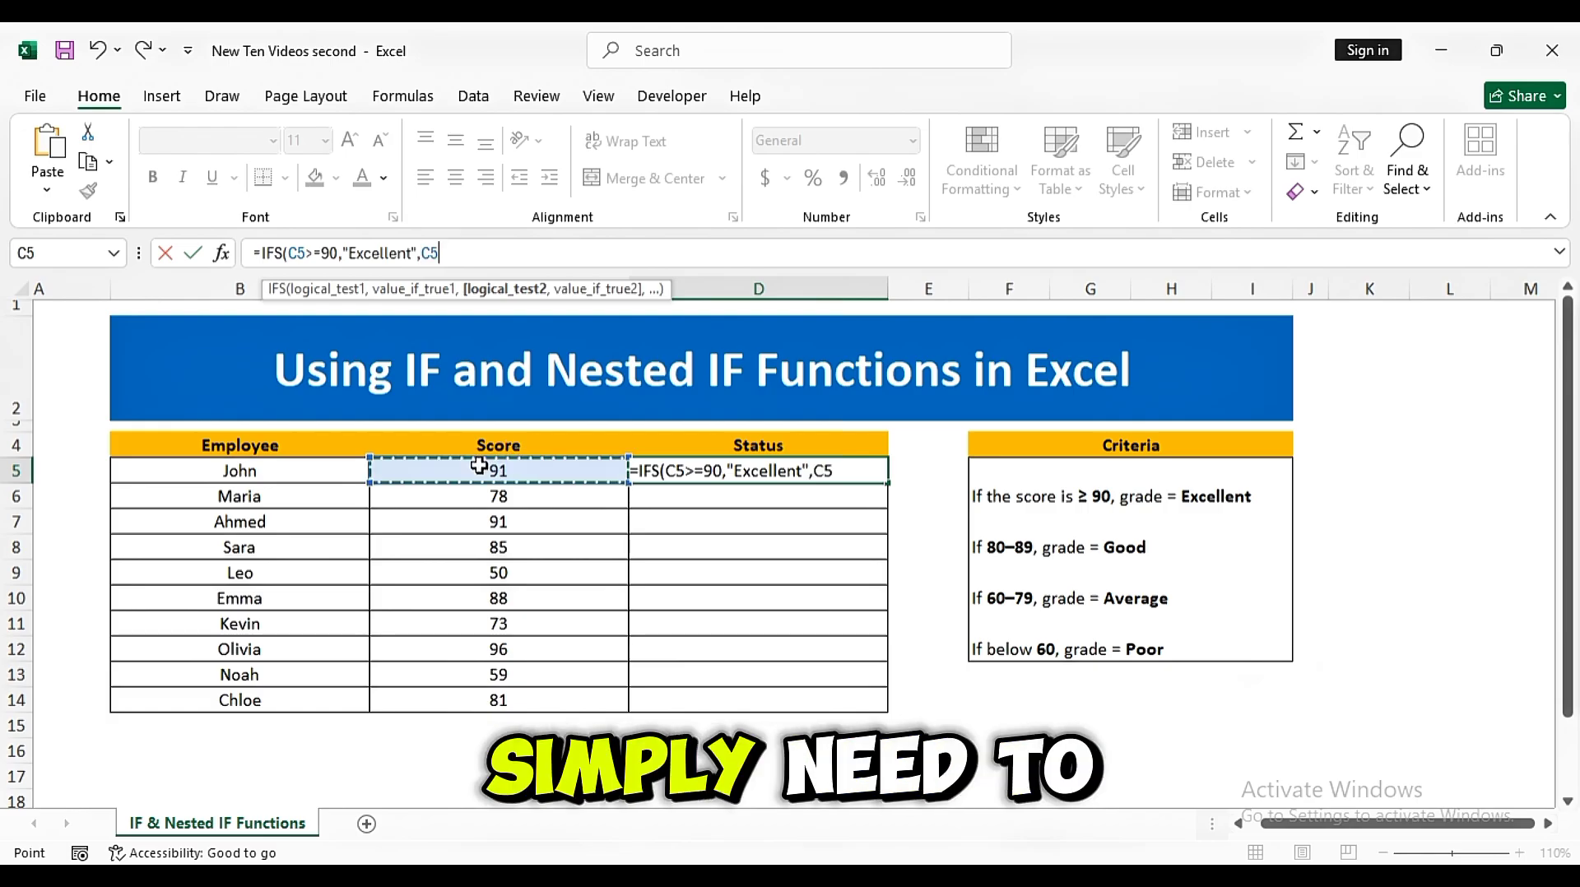
type(">")
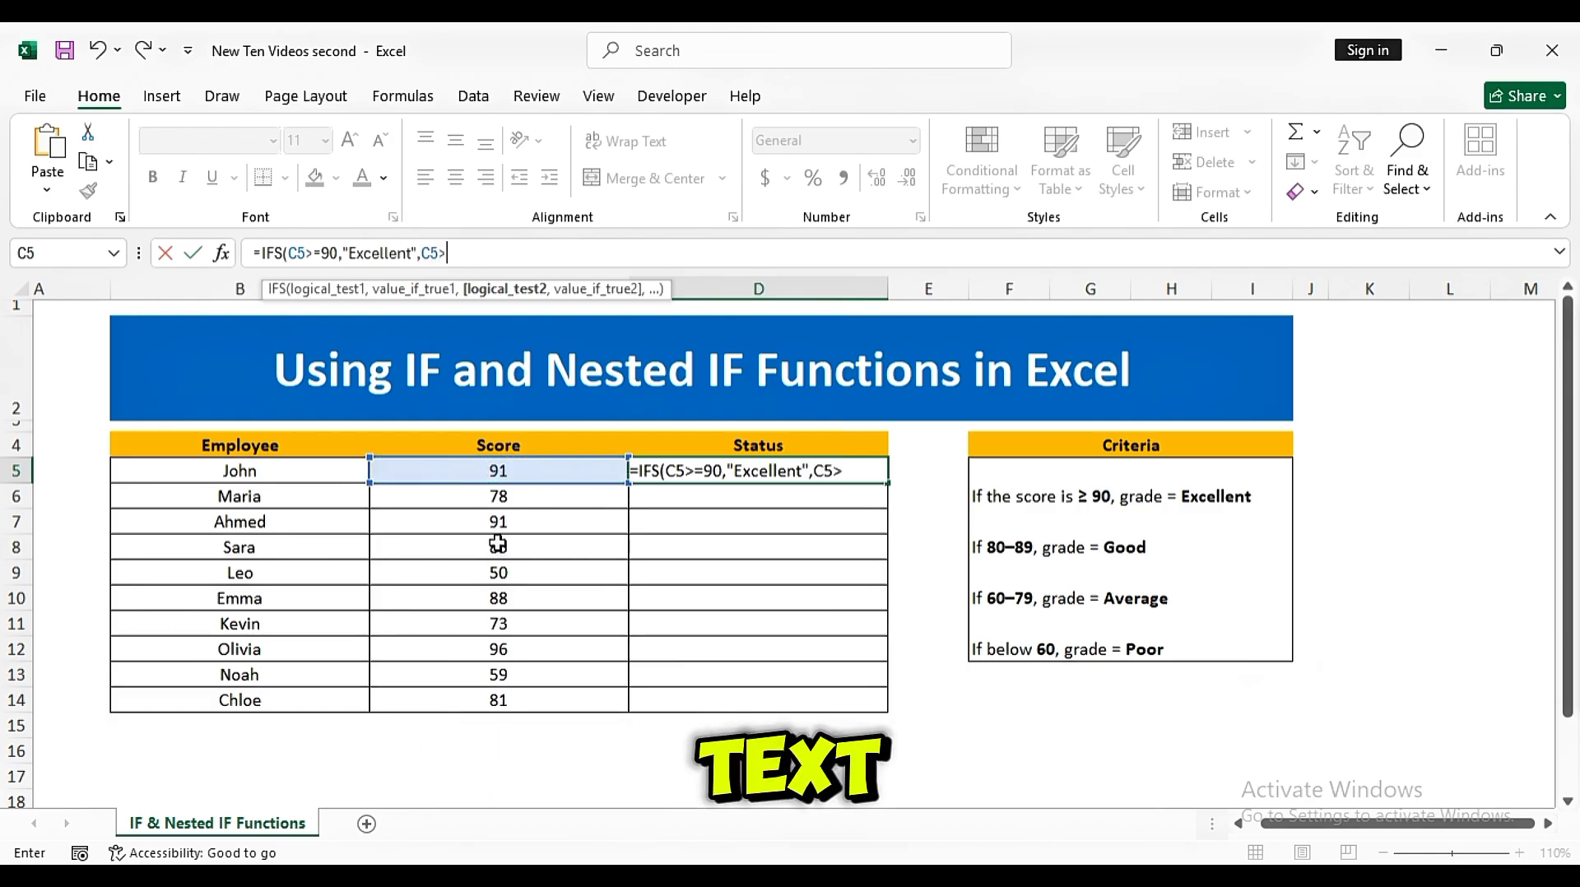
type("=")
type("8")
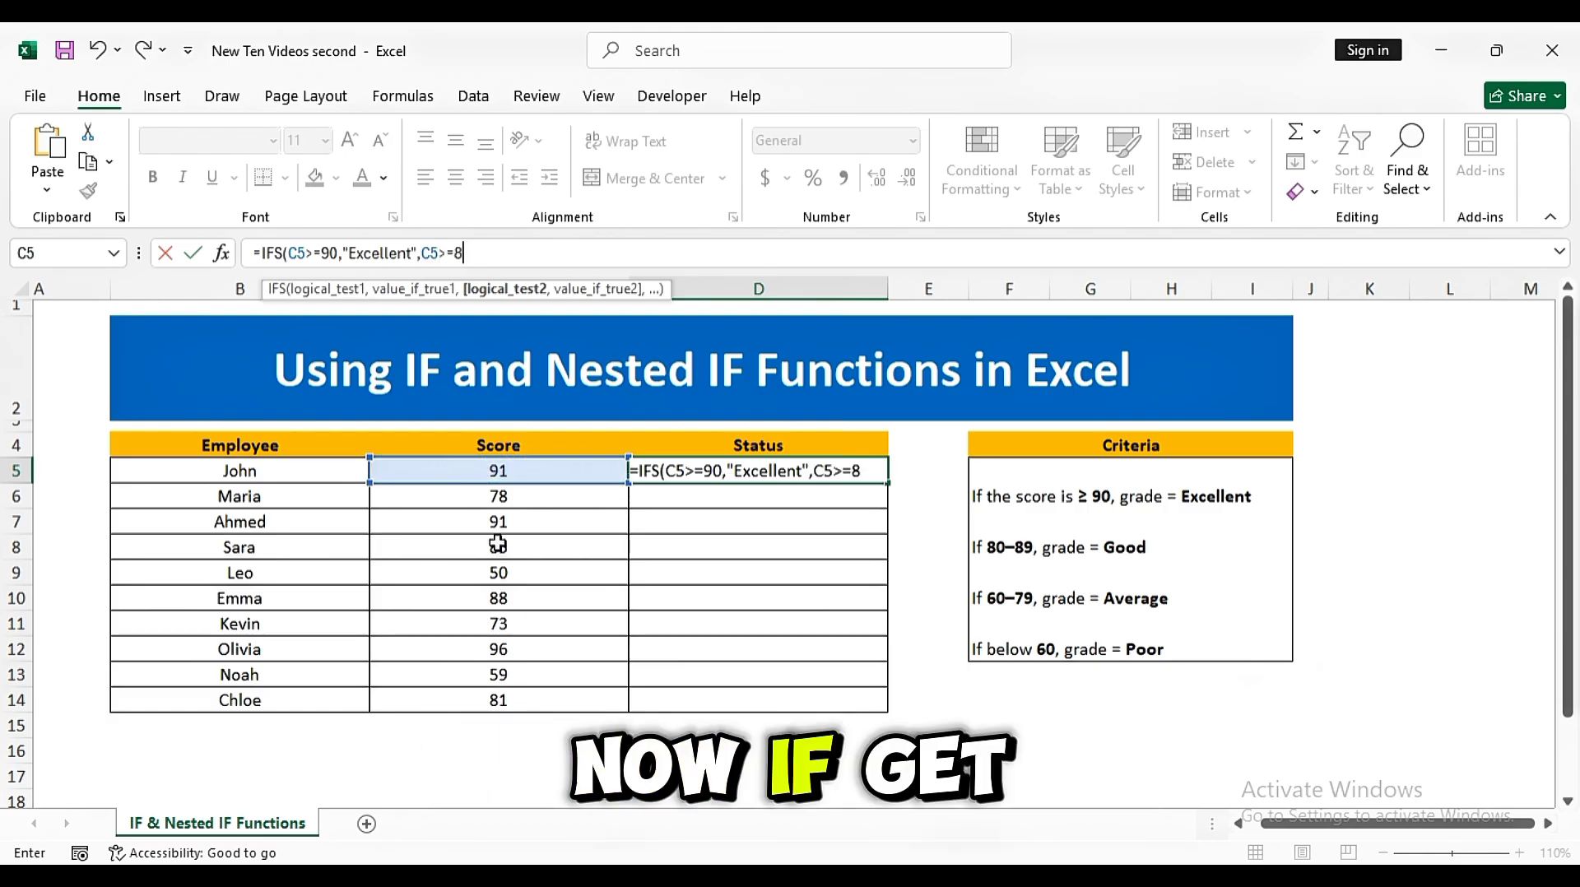
type("0,\"")
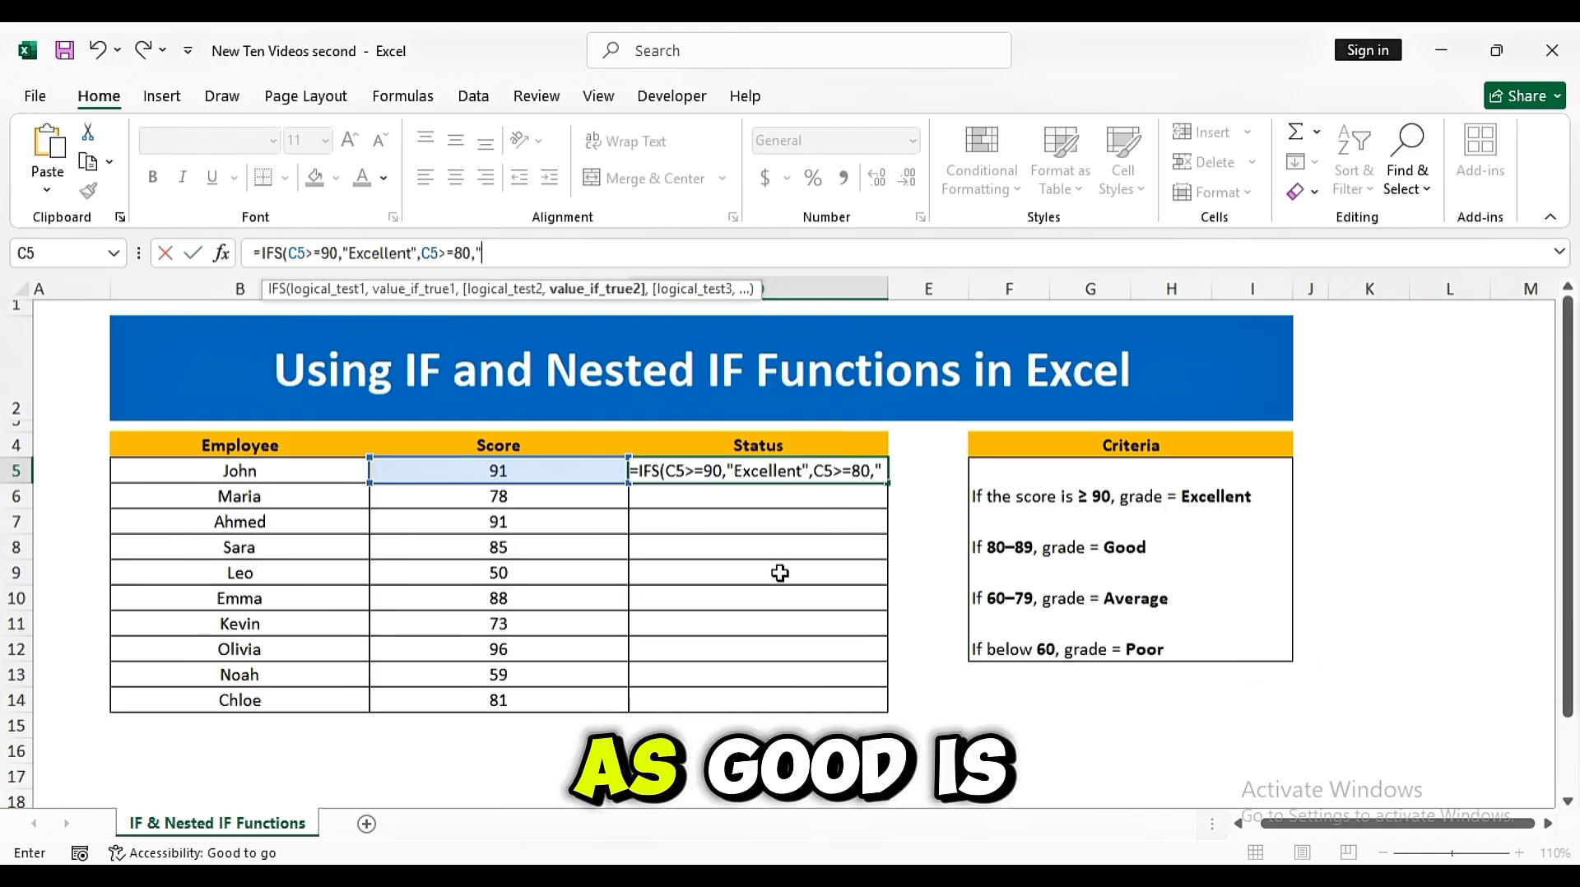
type("Good")
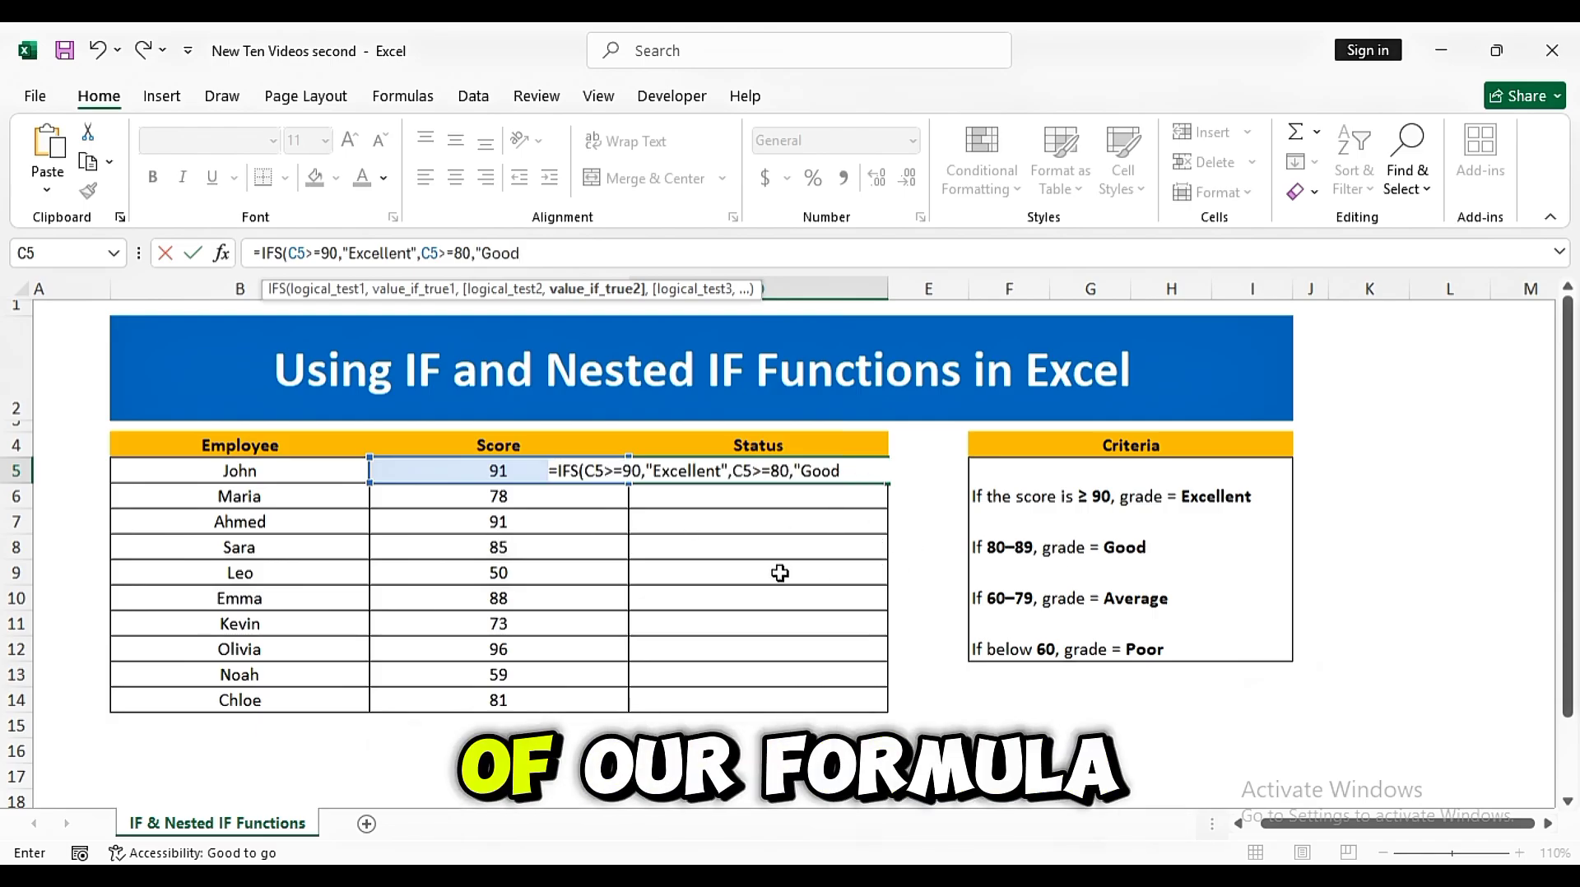
type("\",")
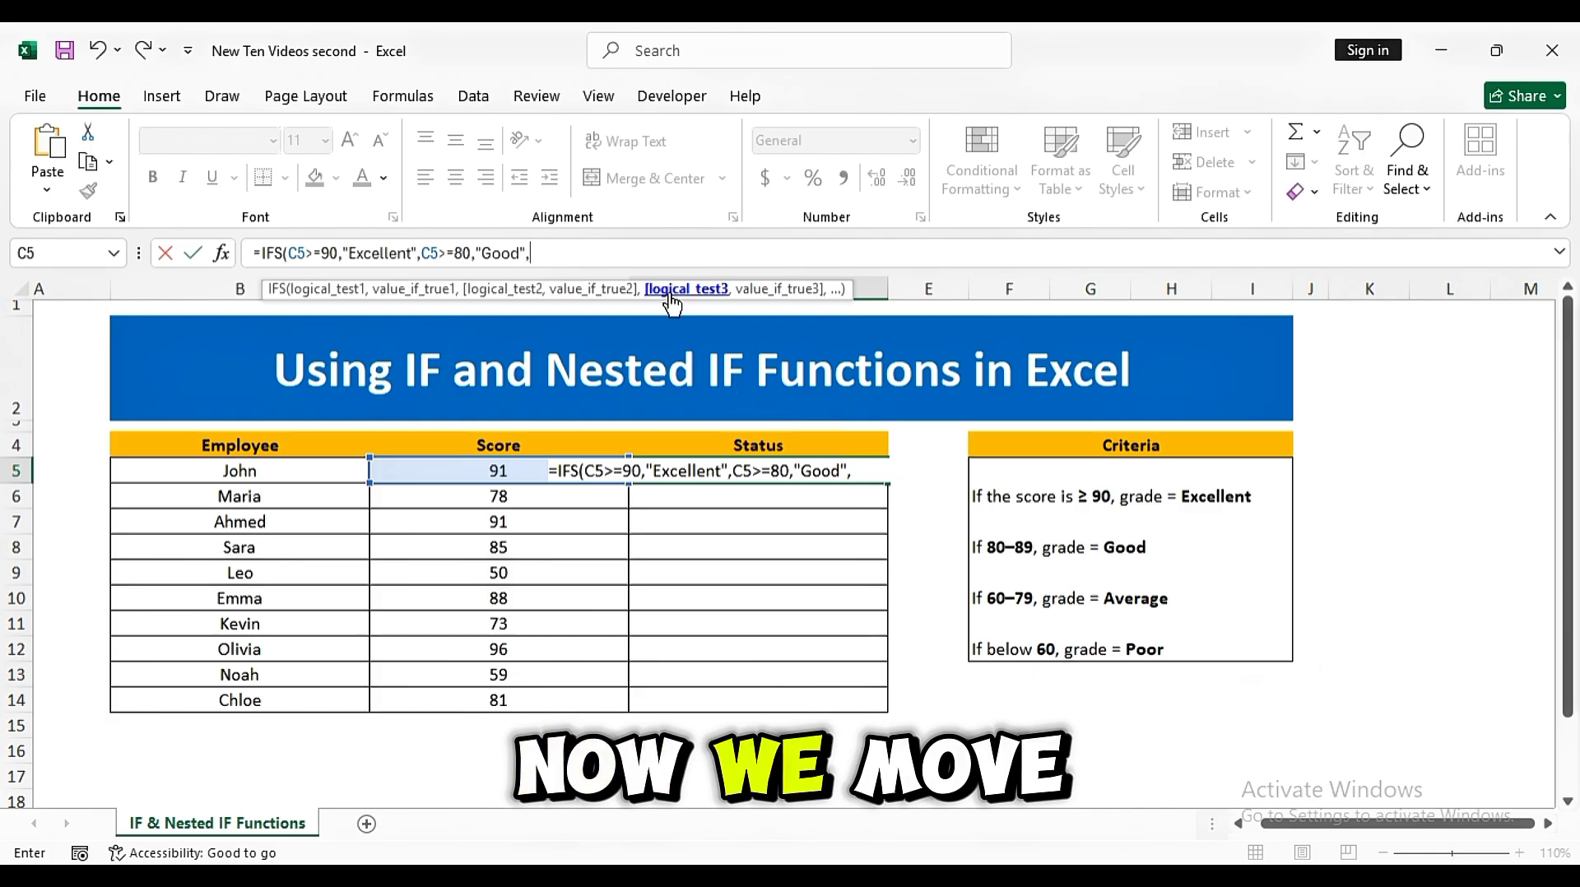
- Add a third condition to the IFS formula in D5 so that C5>=60 returns "Average"
left_click(484, 474)
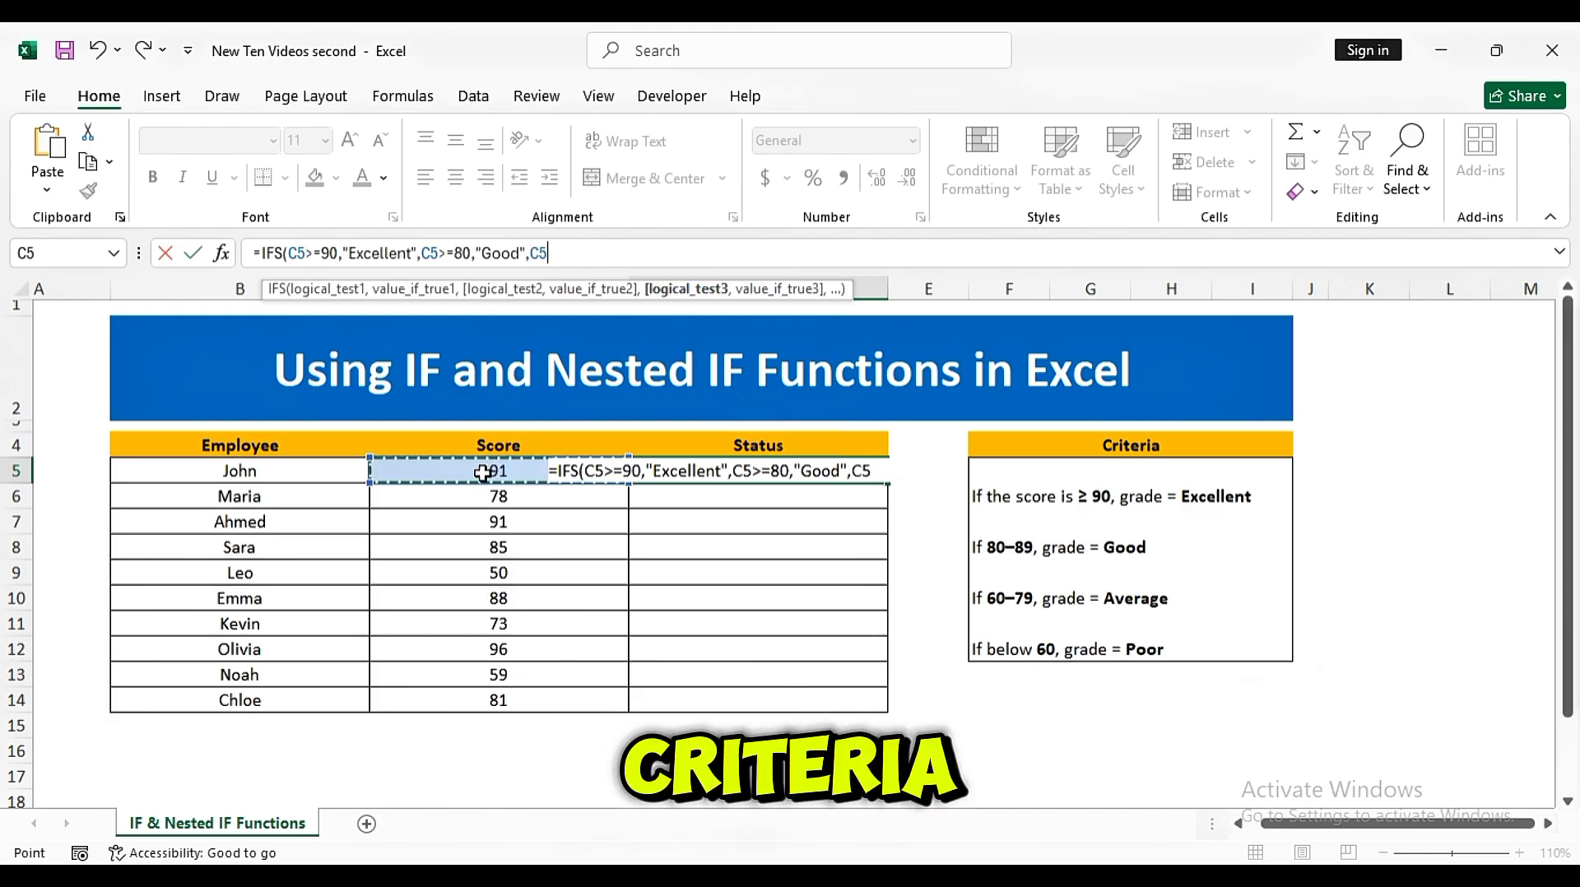
type(">=")
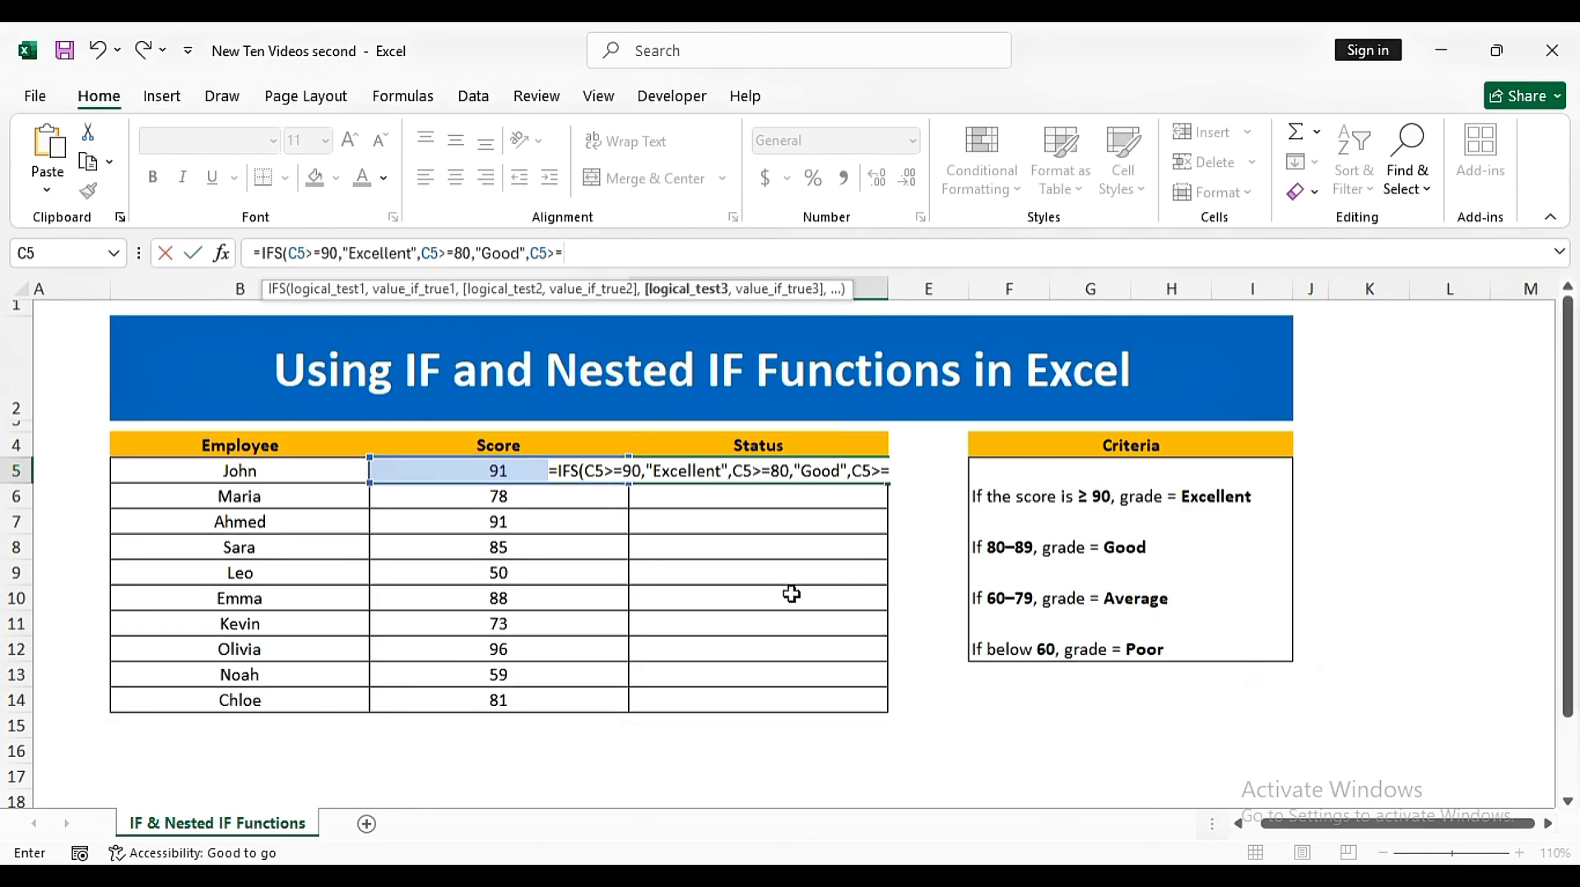
type("60,")
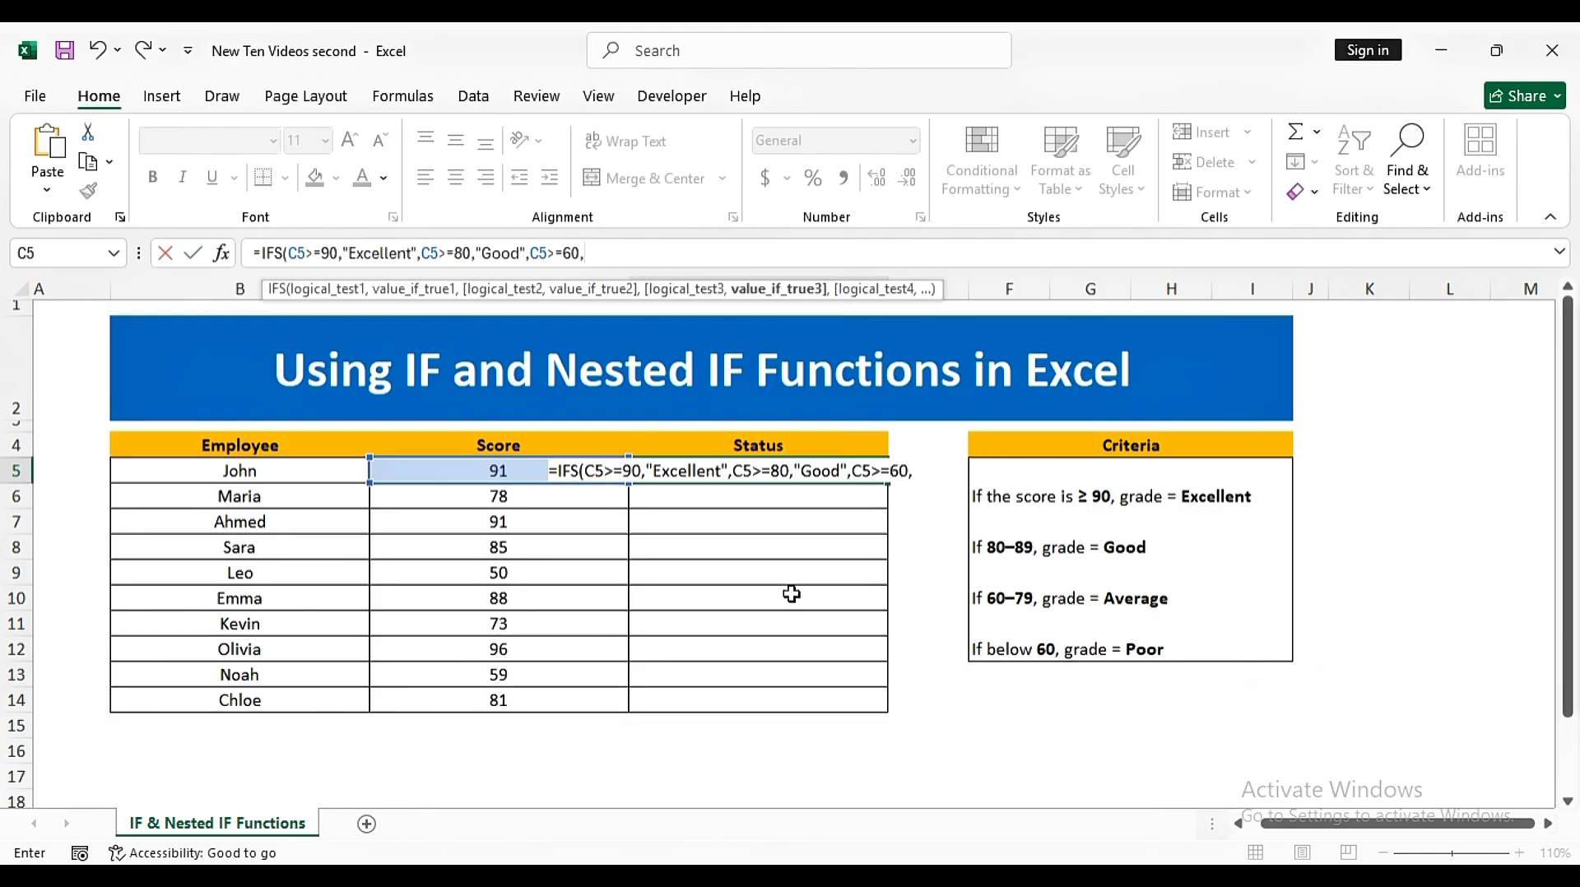
type("\"Av")
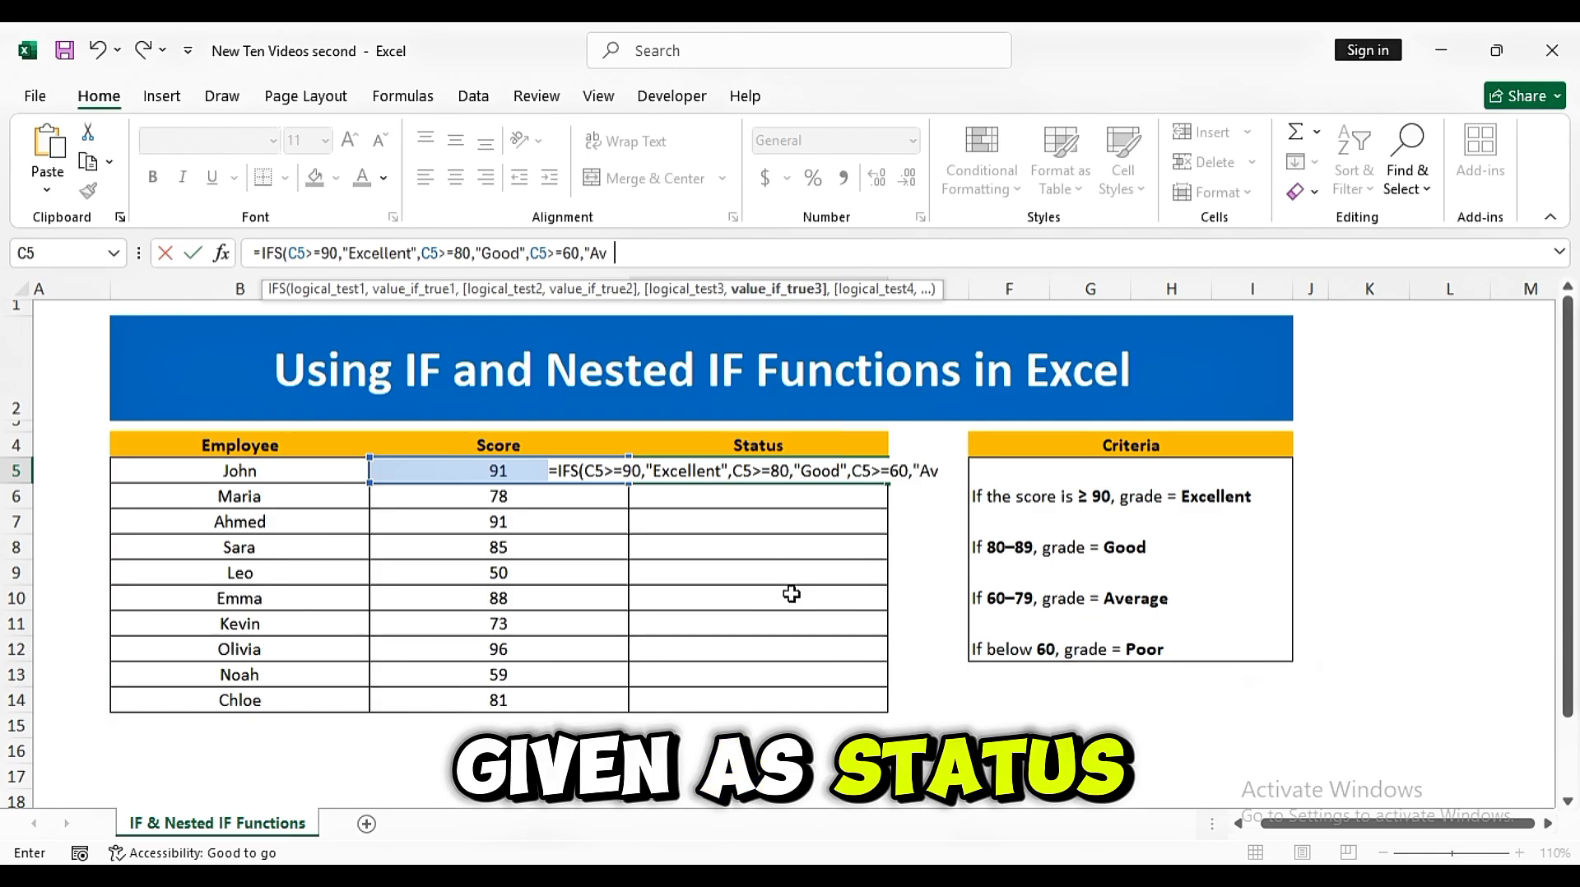
type("erage")
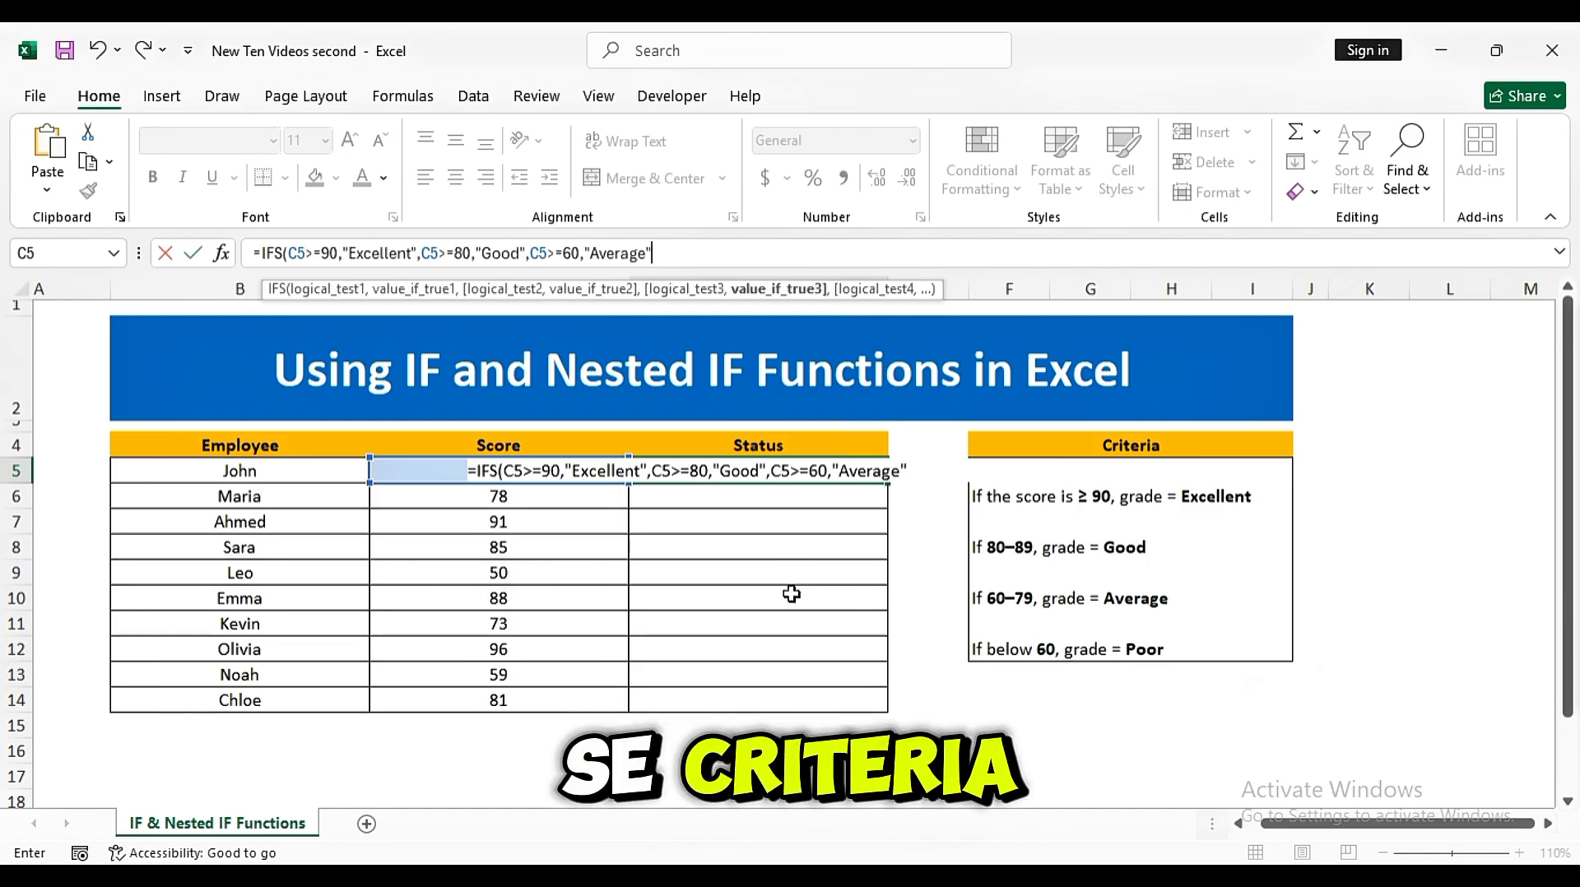
type(",")
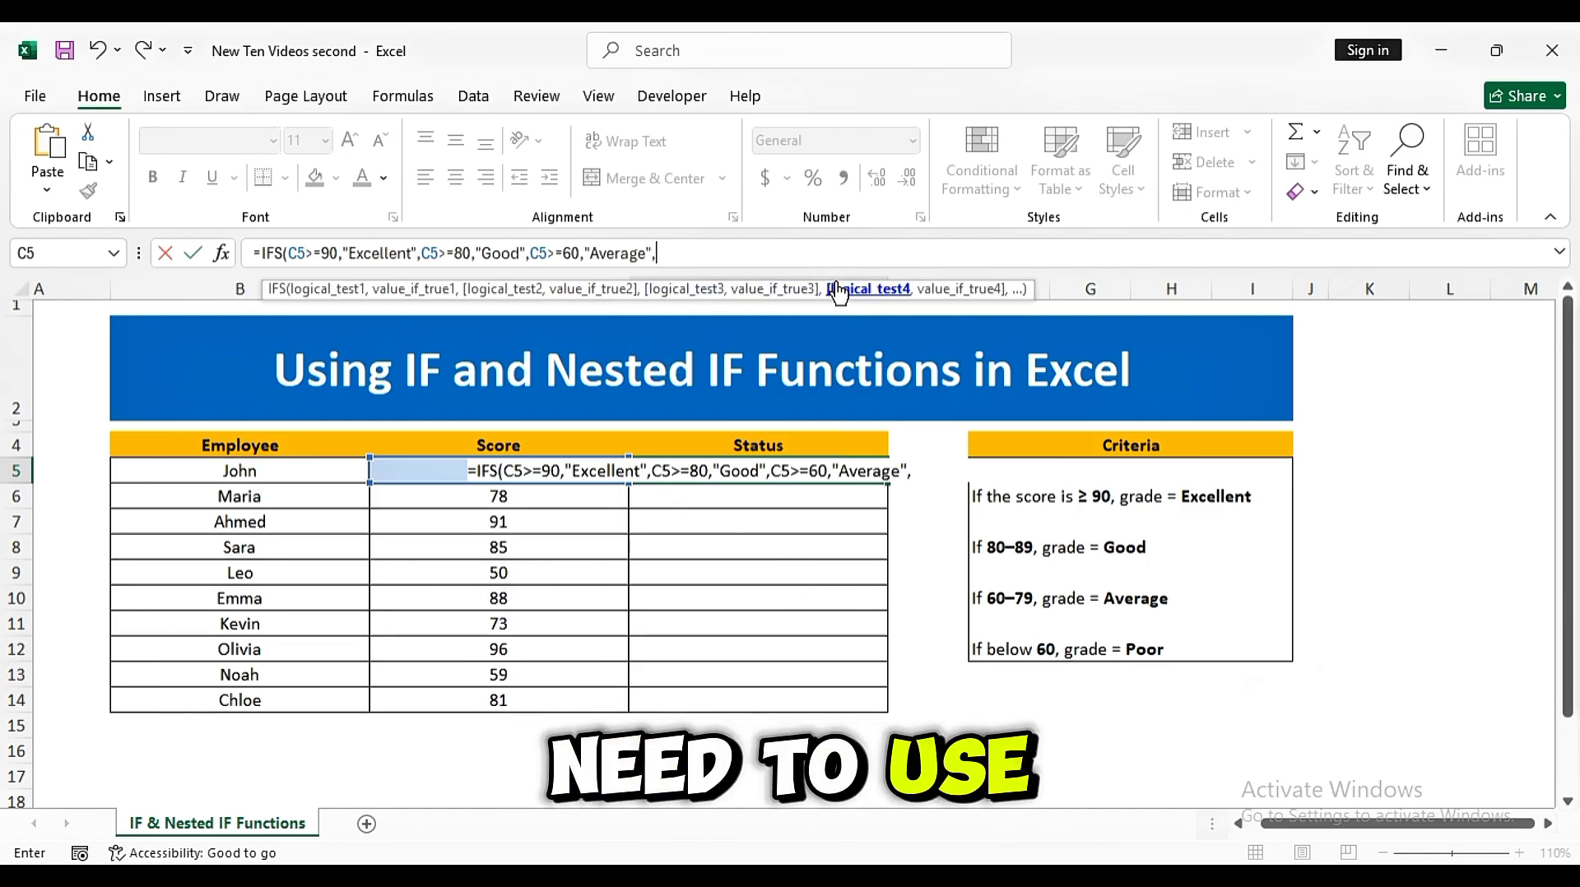
- Add the last condition C5<60 returning "Poor", close the IFS function and enter the formula in D5
left_click(422, 466)
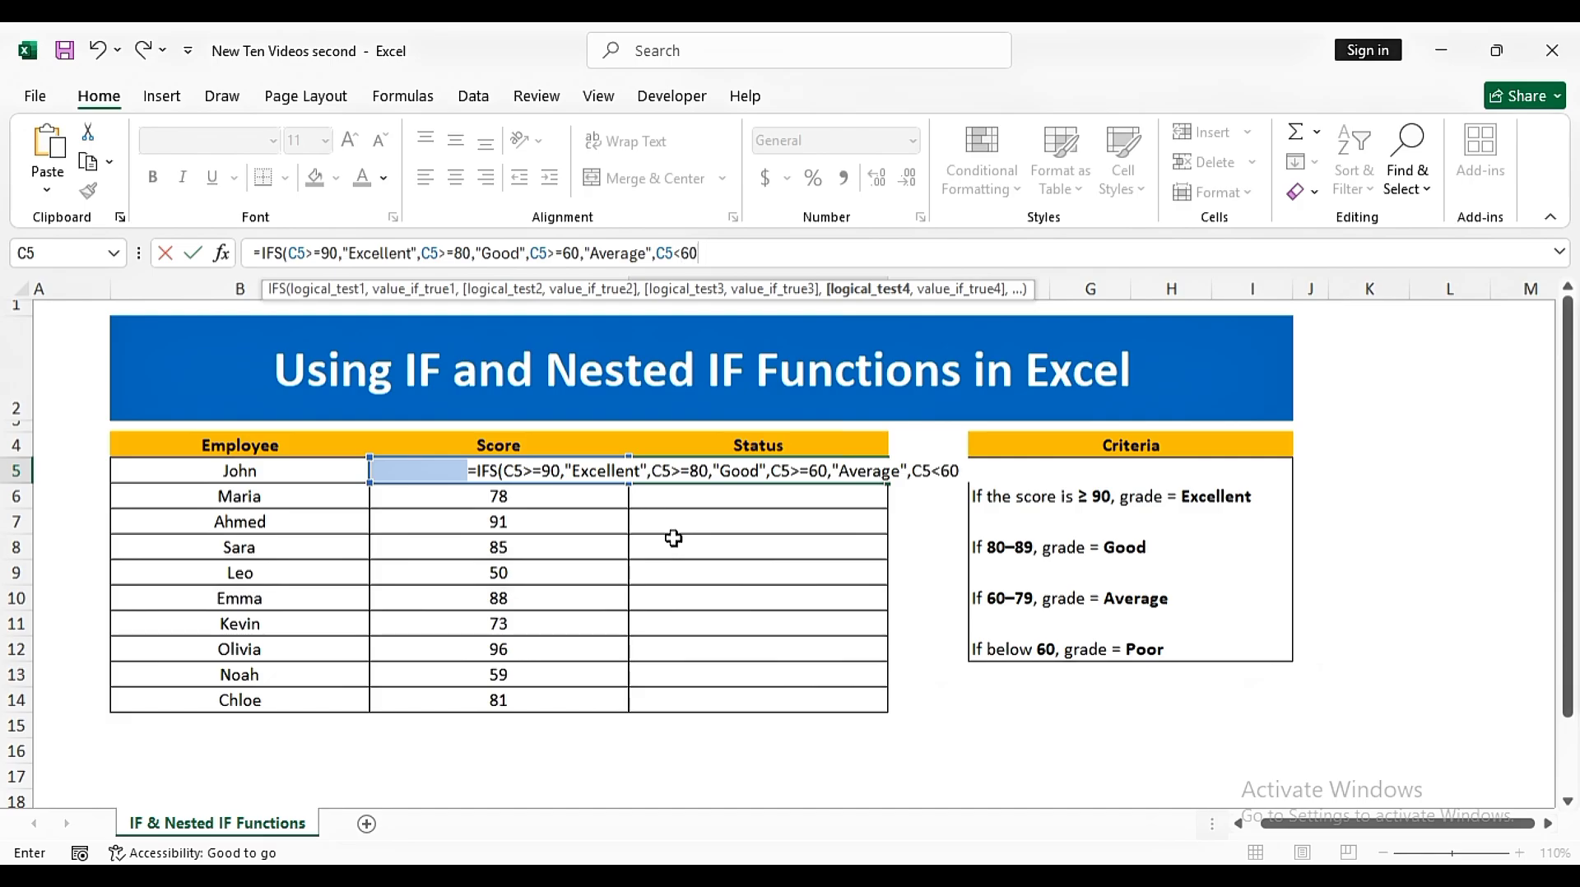
type("<60,\"P")
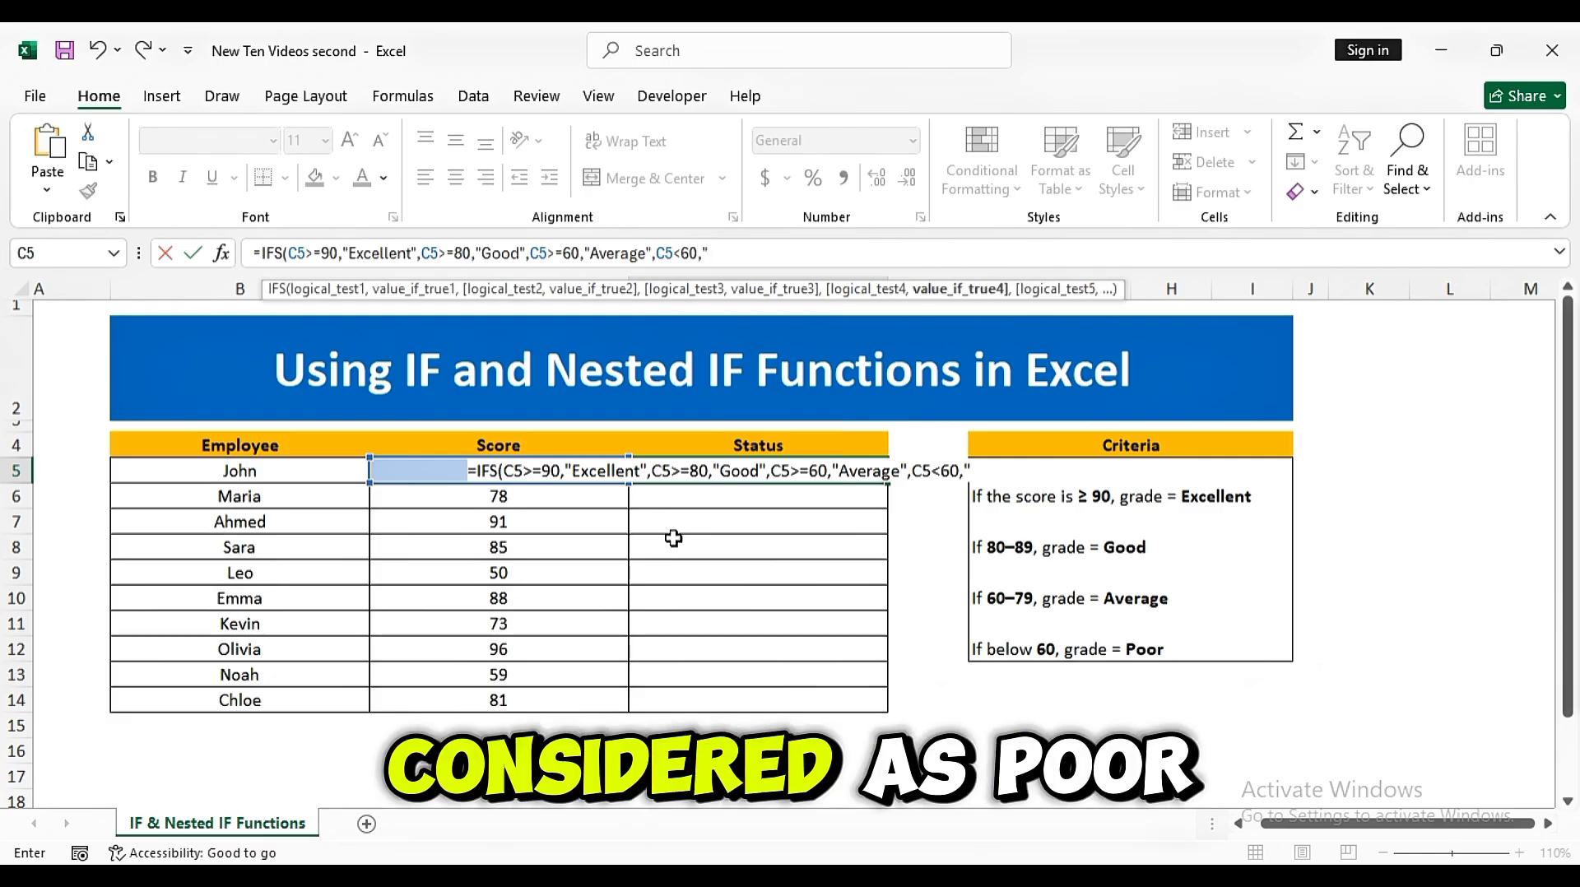
type("oor")
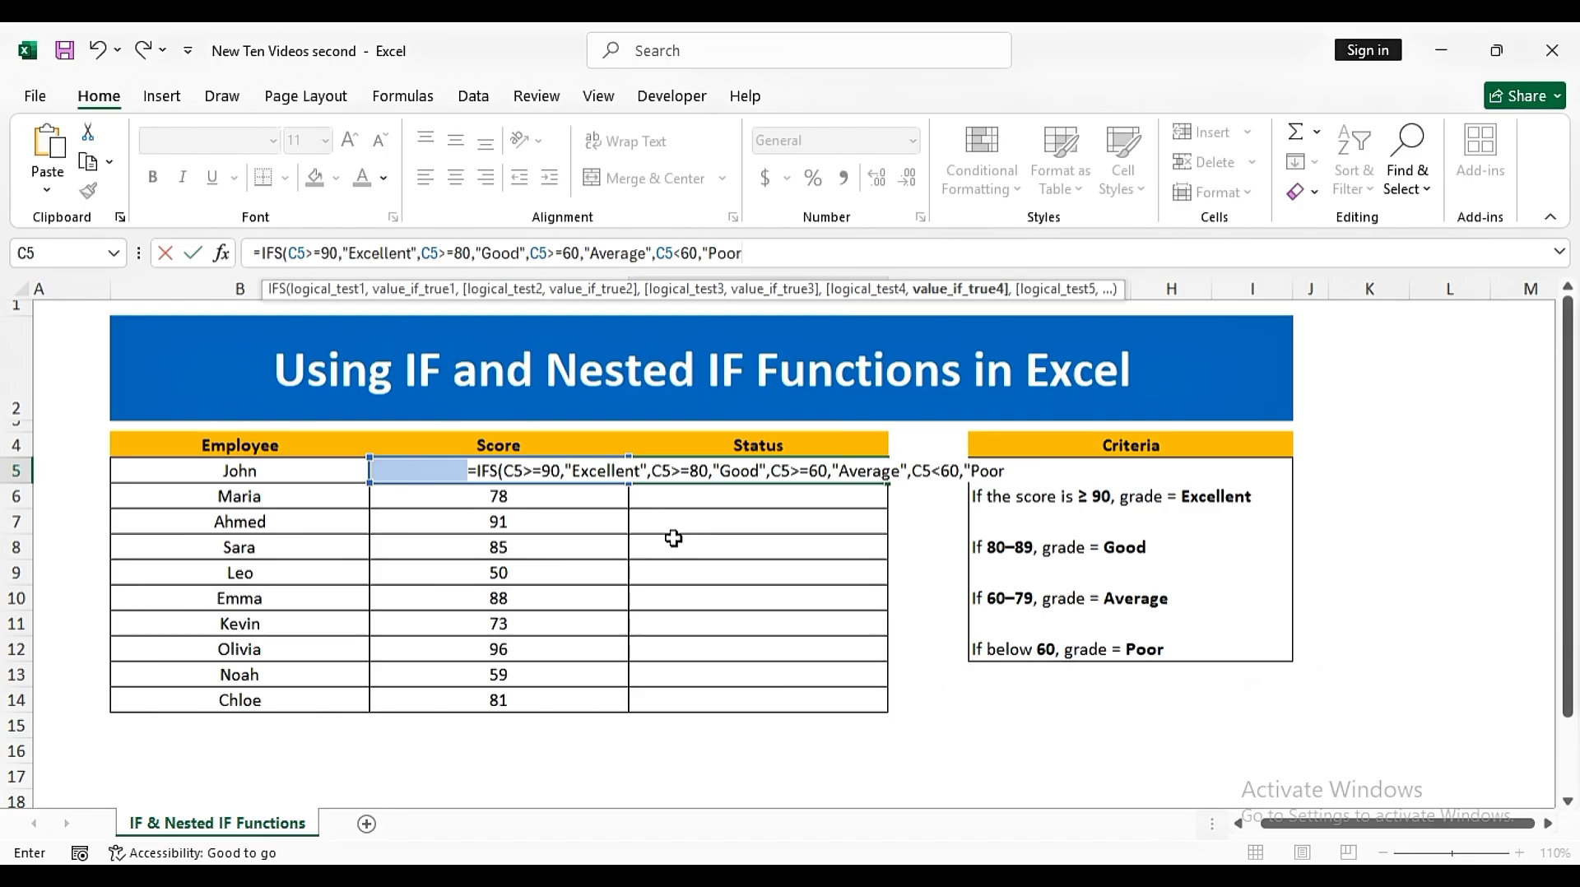
type("\"")
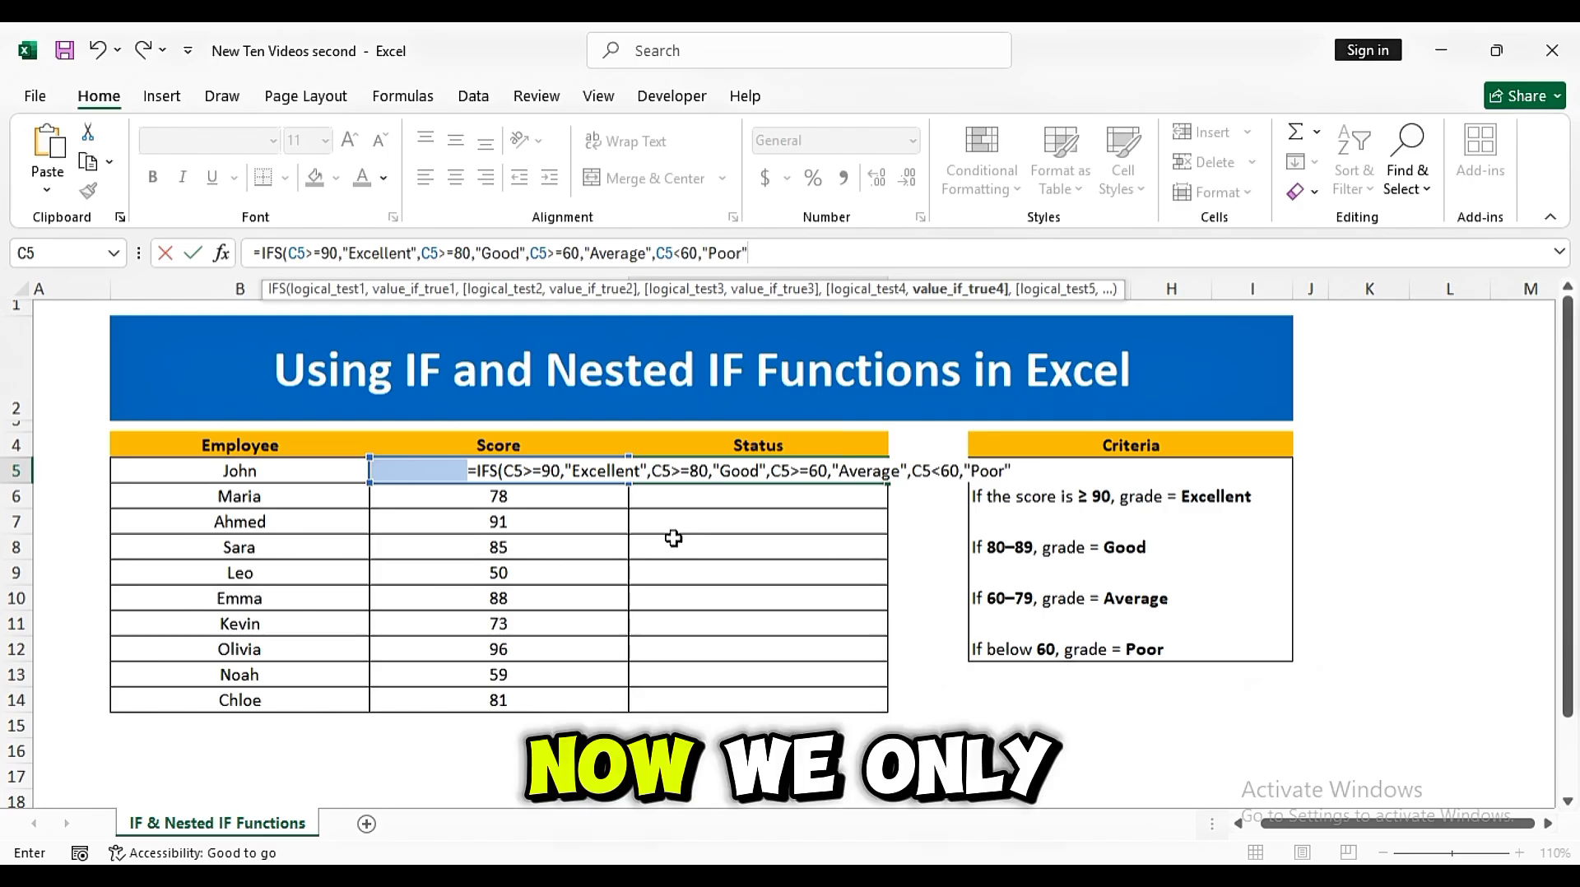
type(")")
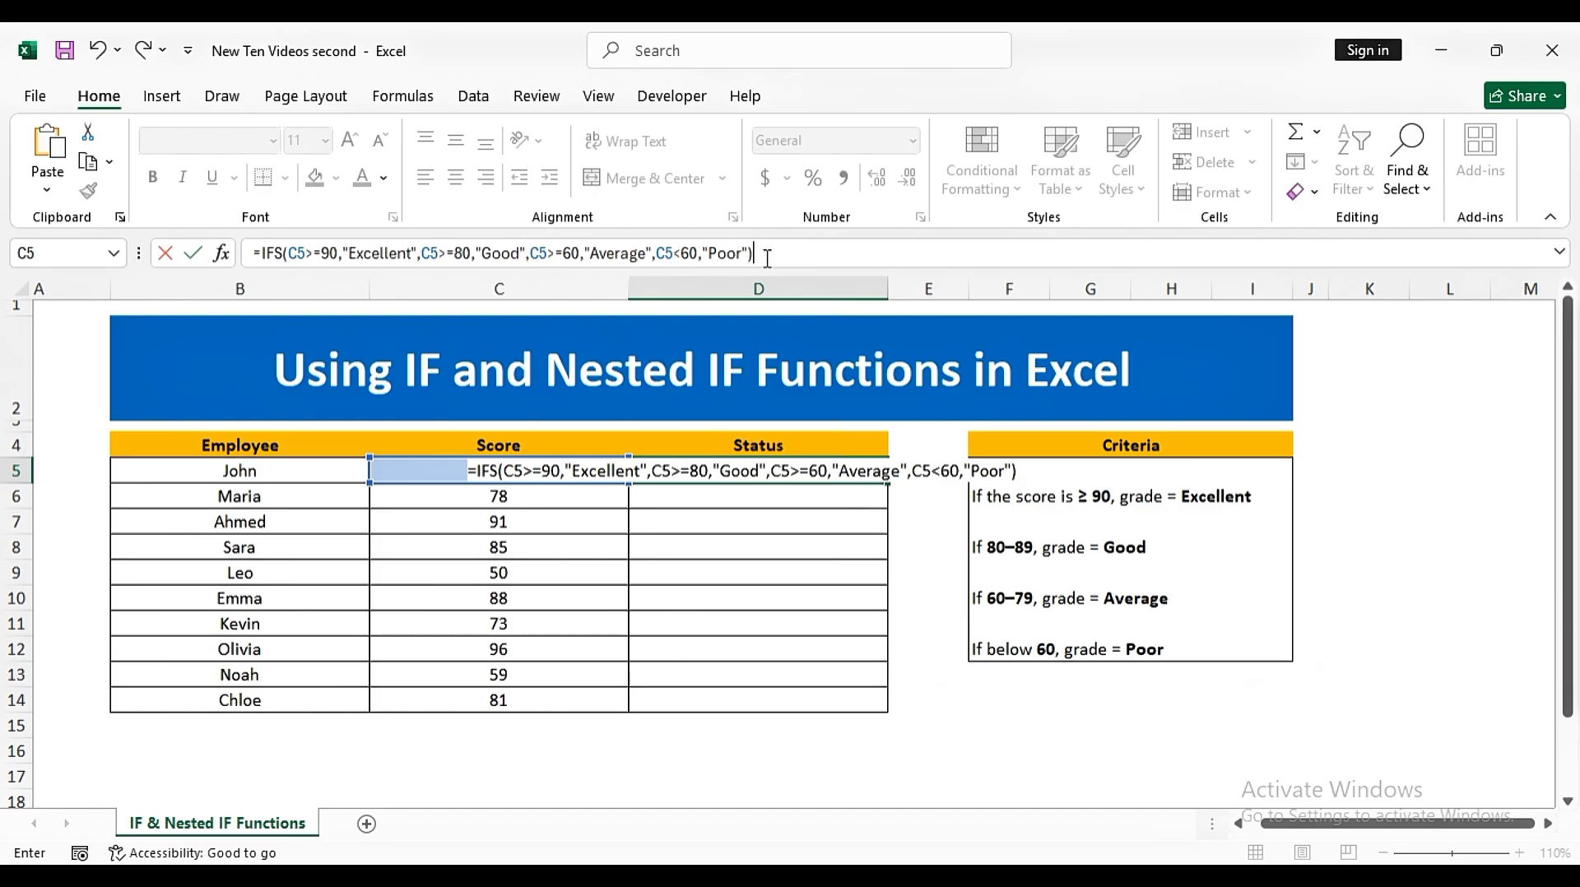
key("Return")
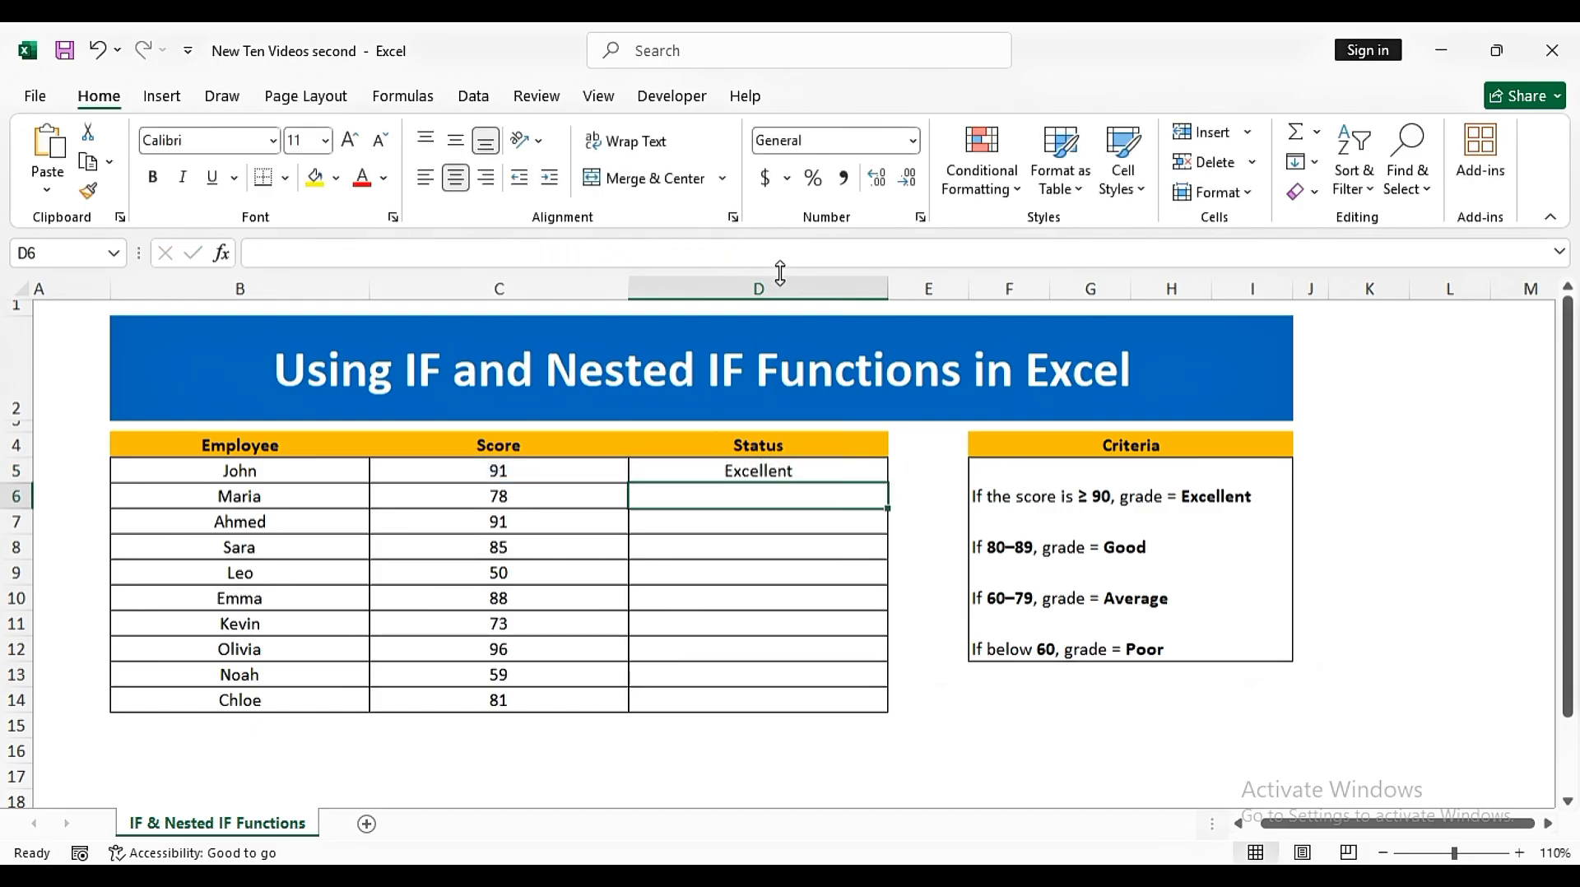
- Set the first employee's score in C5 to 85 to test the IFS formula
left_click(579, 471)
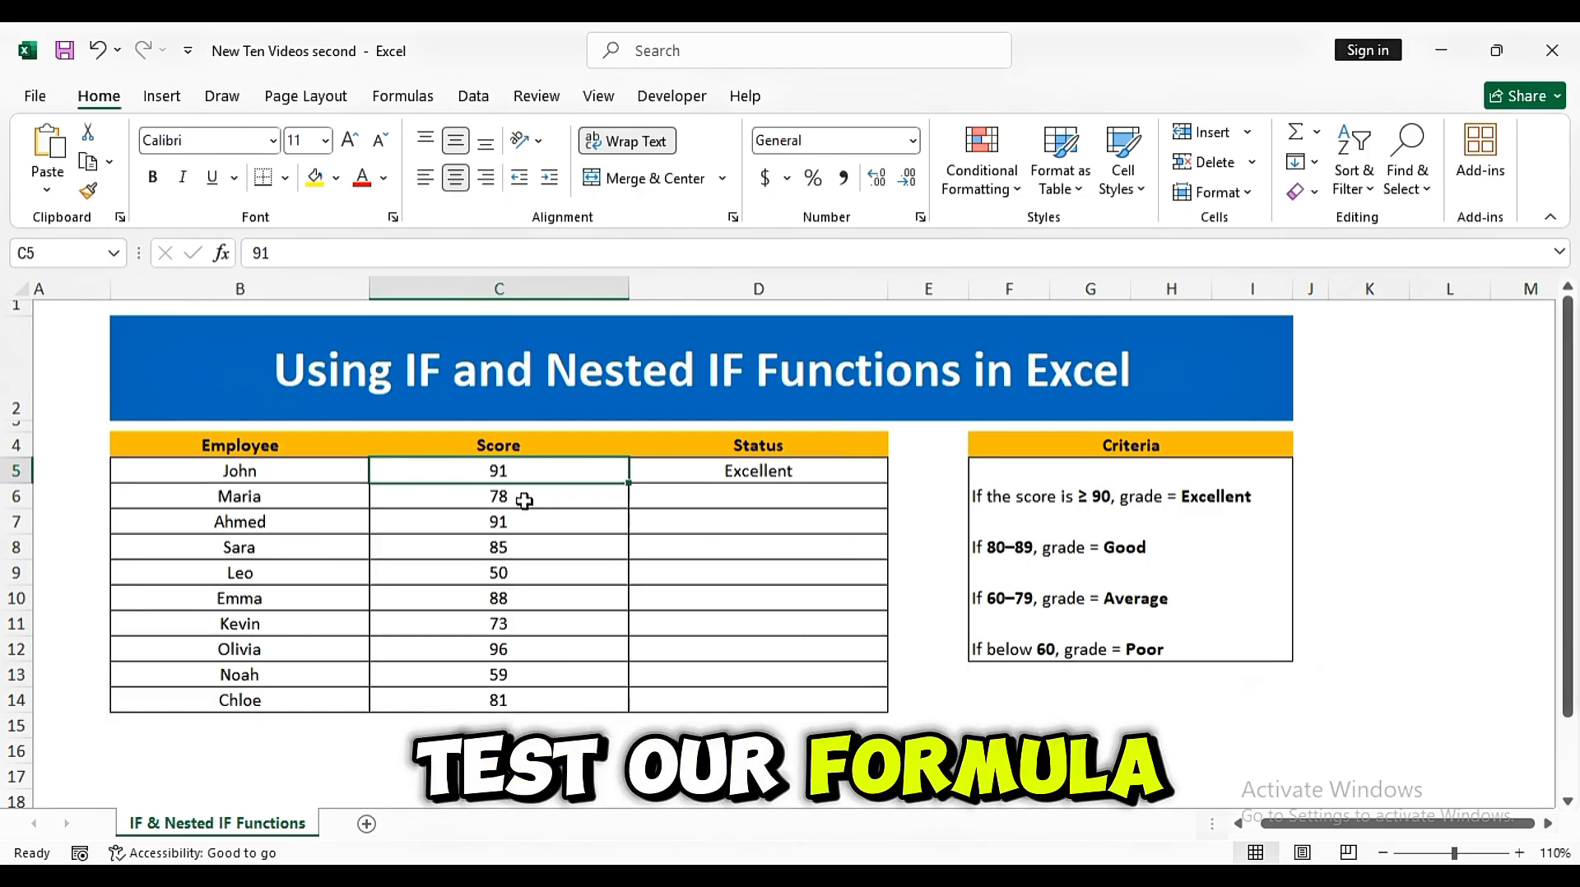
type("85")
key("Return")
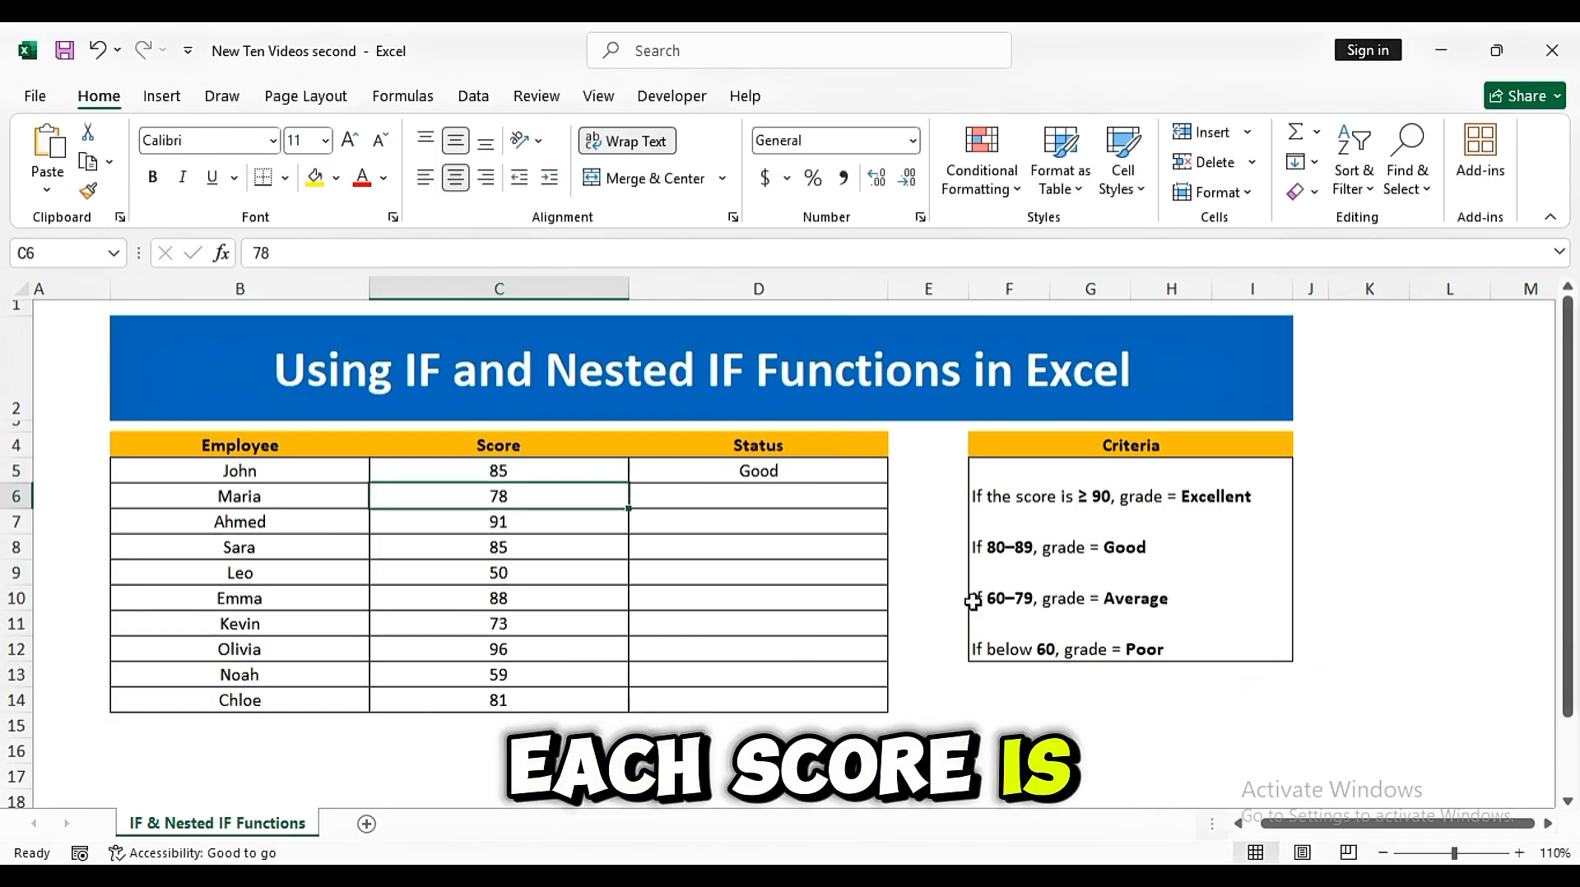
- Set the first employee's score in C5 to 65 to test the IFS formula's middle grade range
left_click(554, 473)
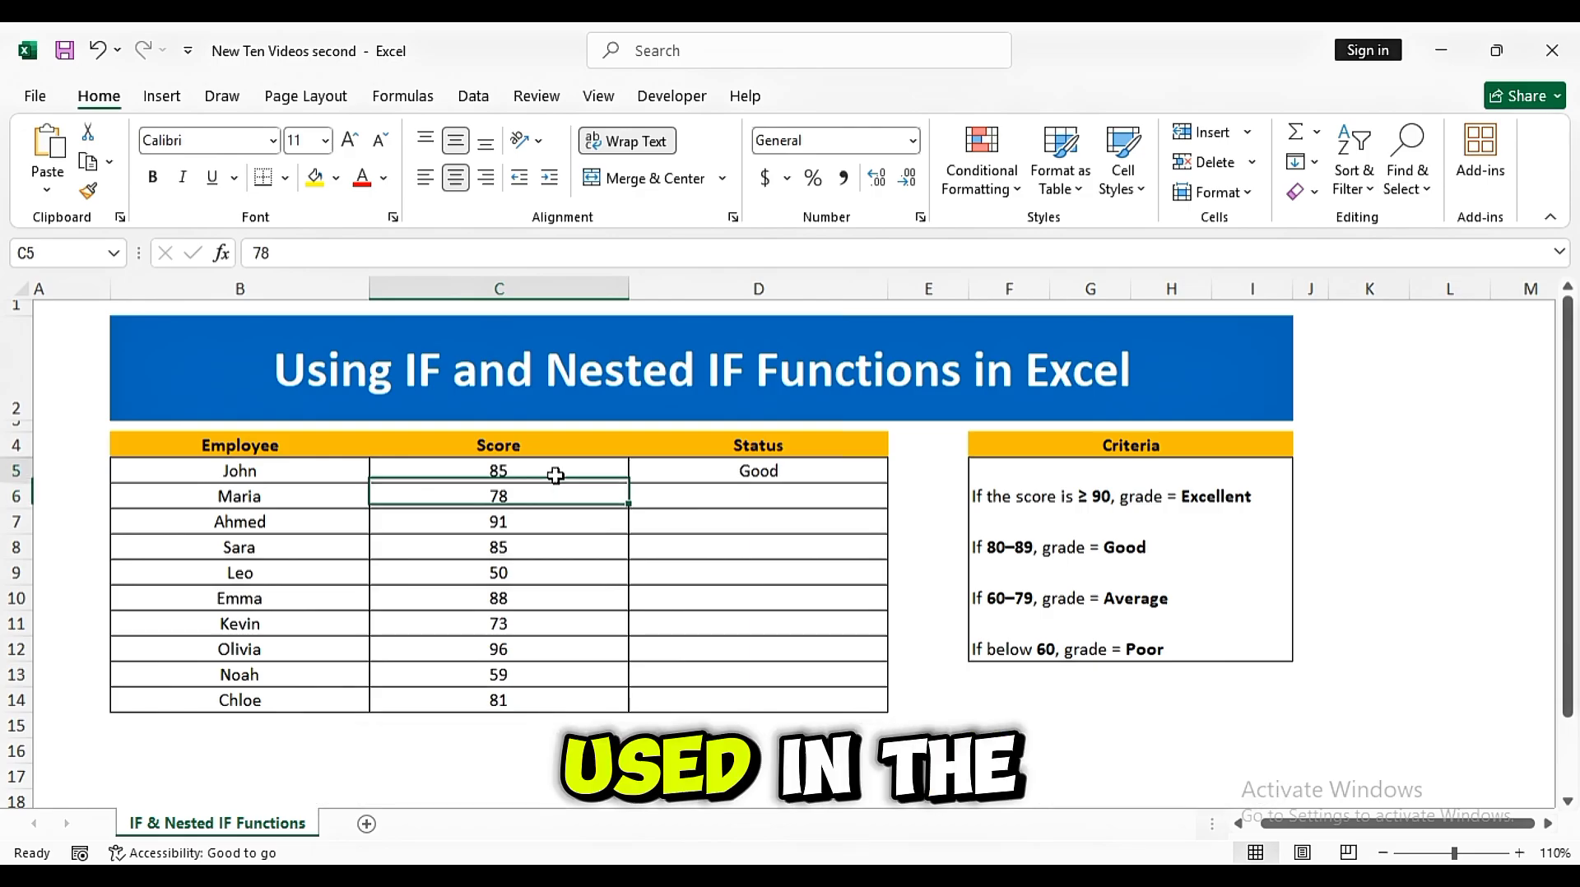
type("65")
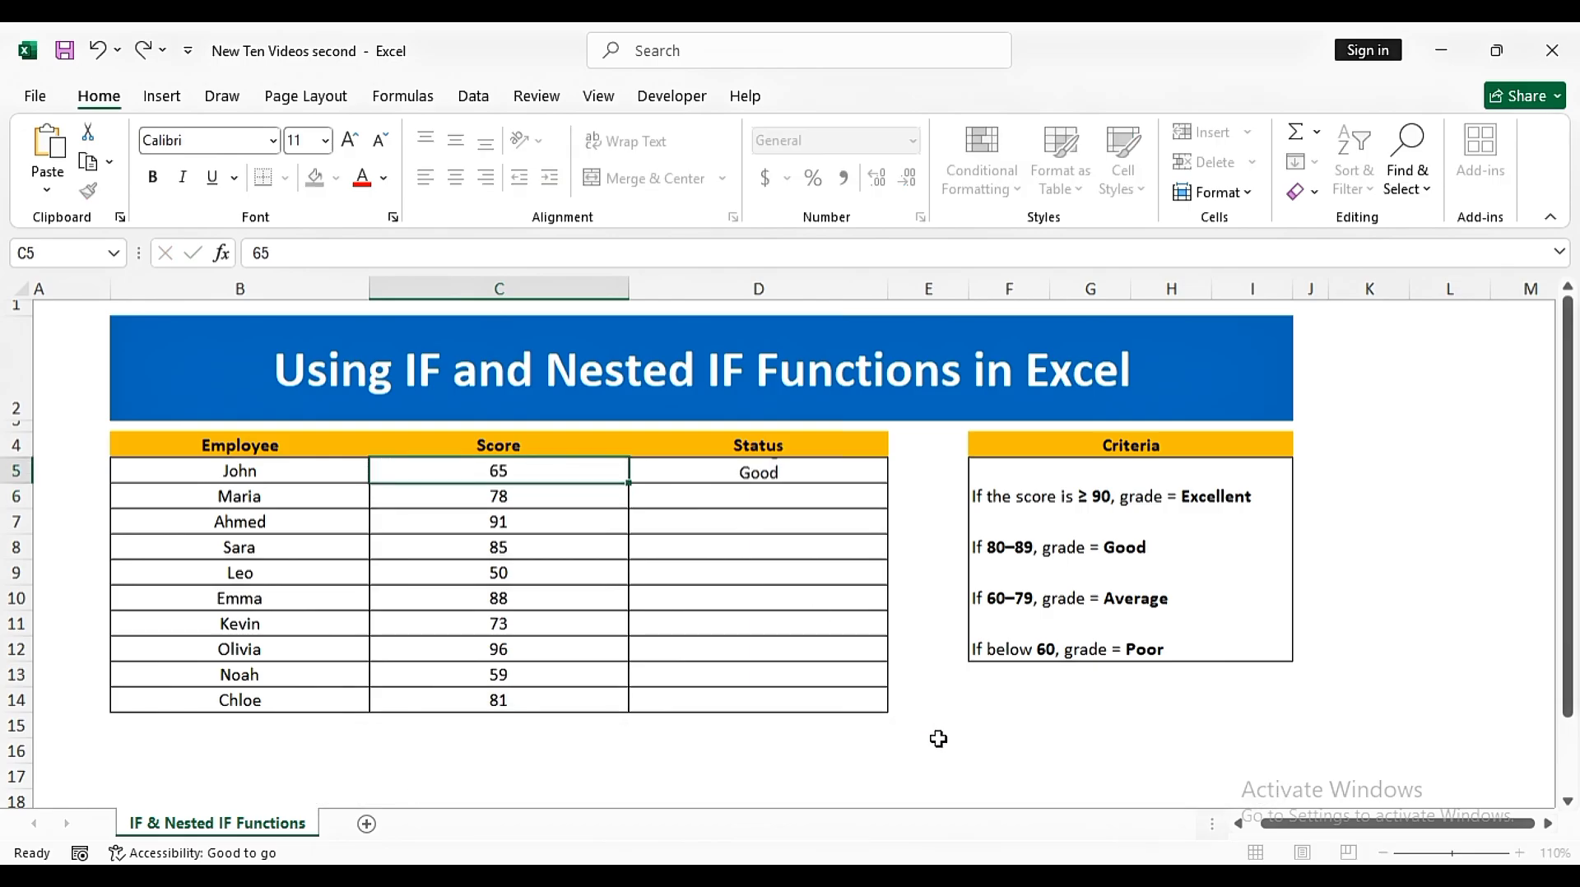
key("Return")
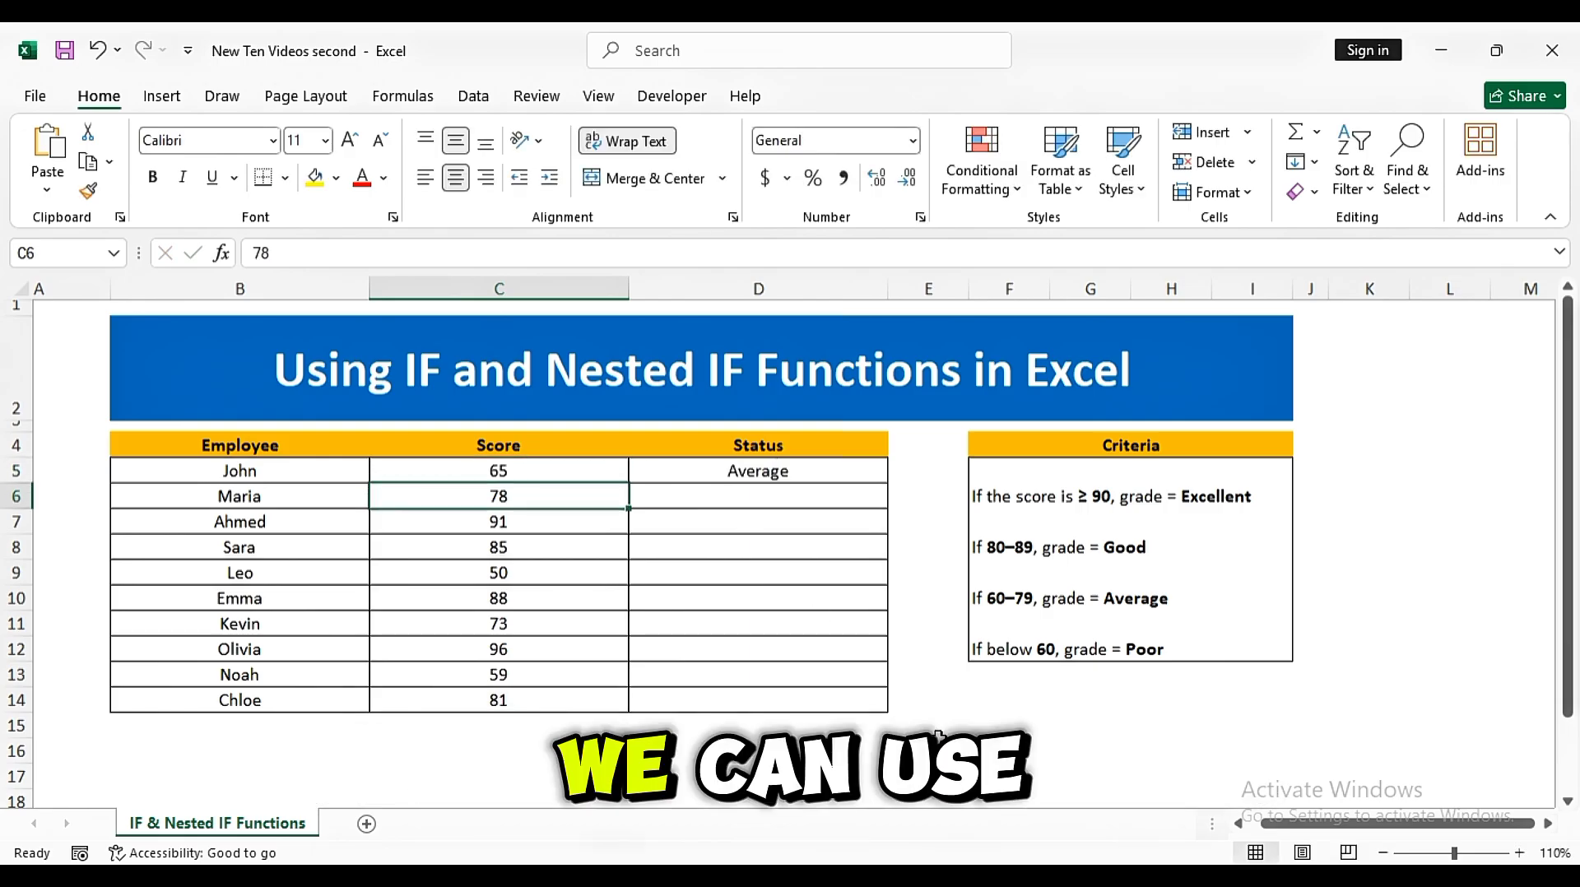
- Set the first employee's score in C5 to 40 to test the IFS formula's below-60 condition
left_click(704, 474)
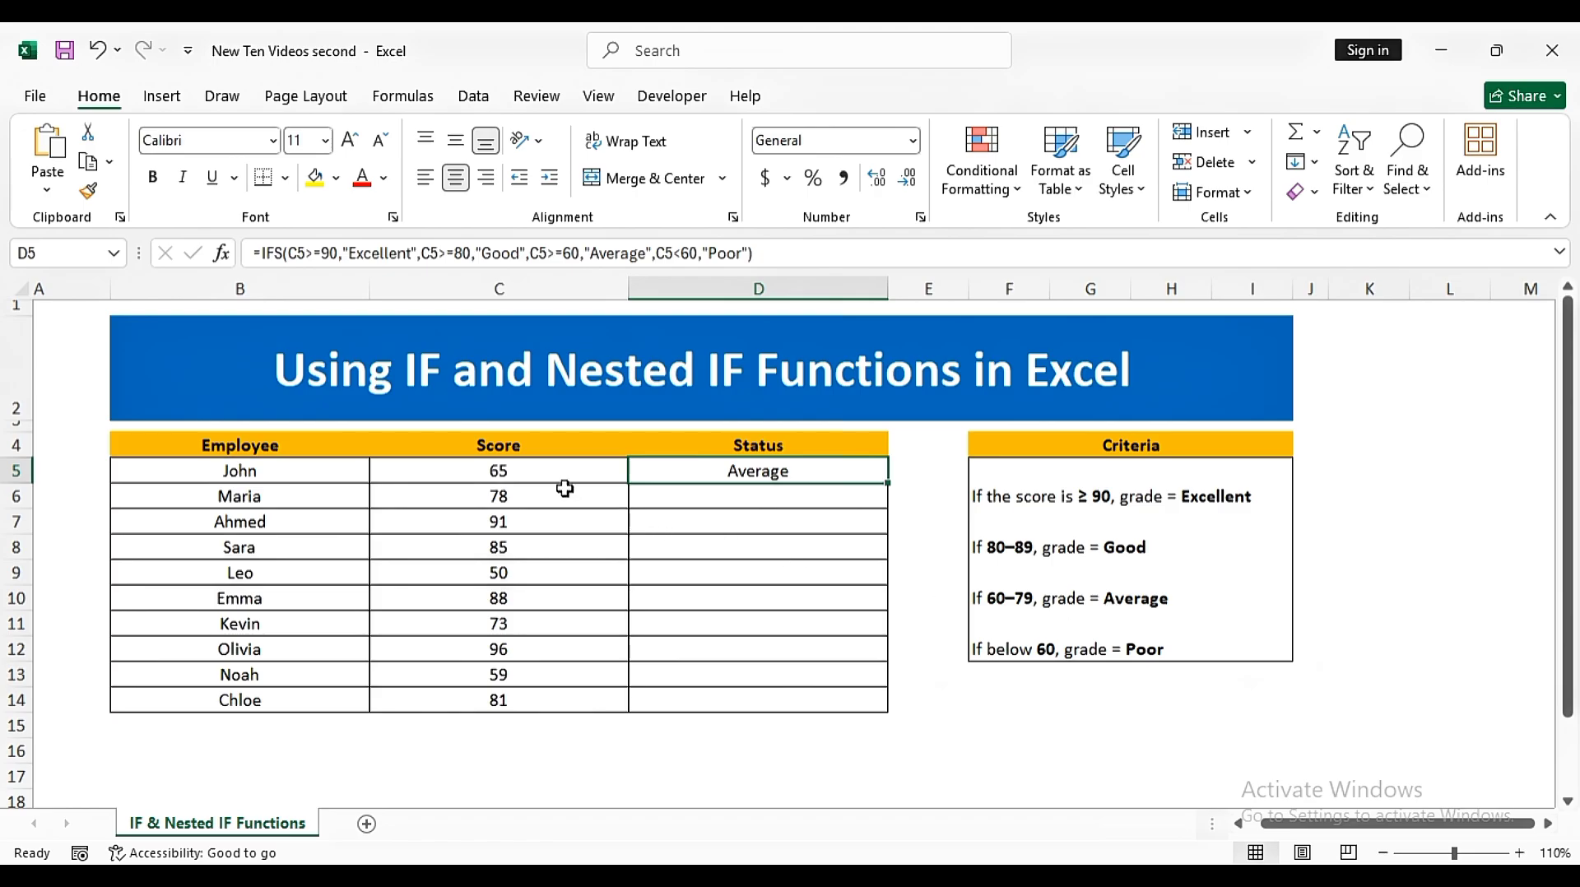
key("Left")
type("40")
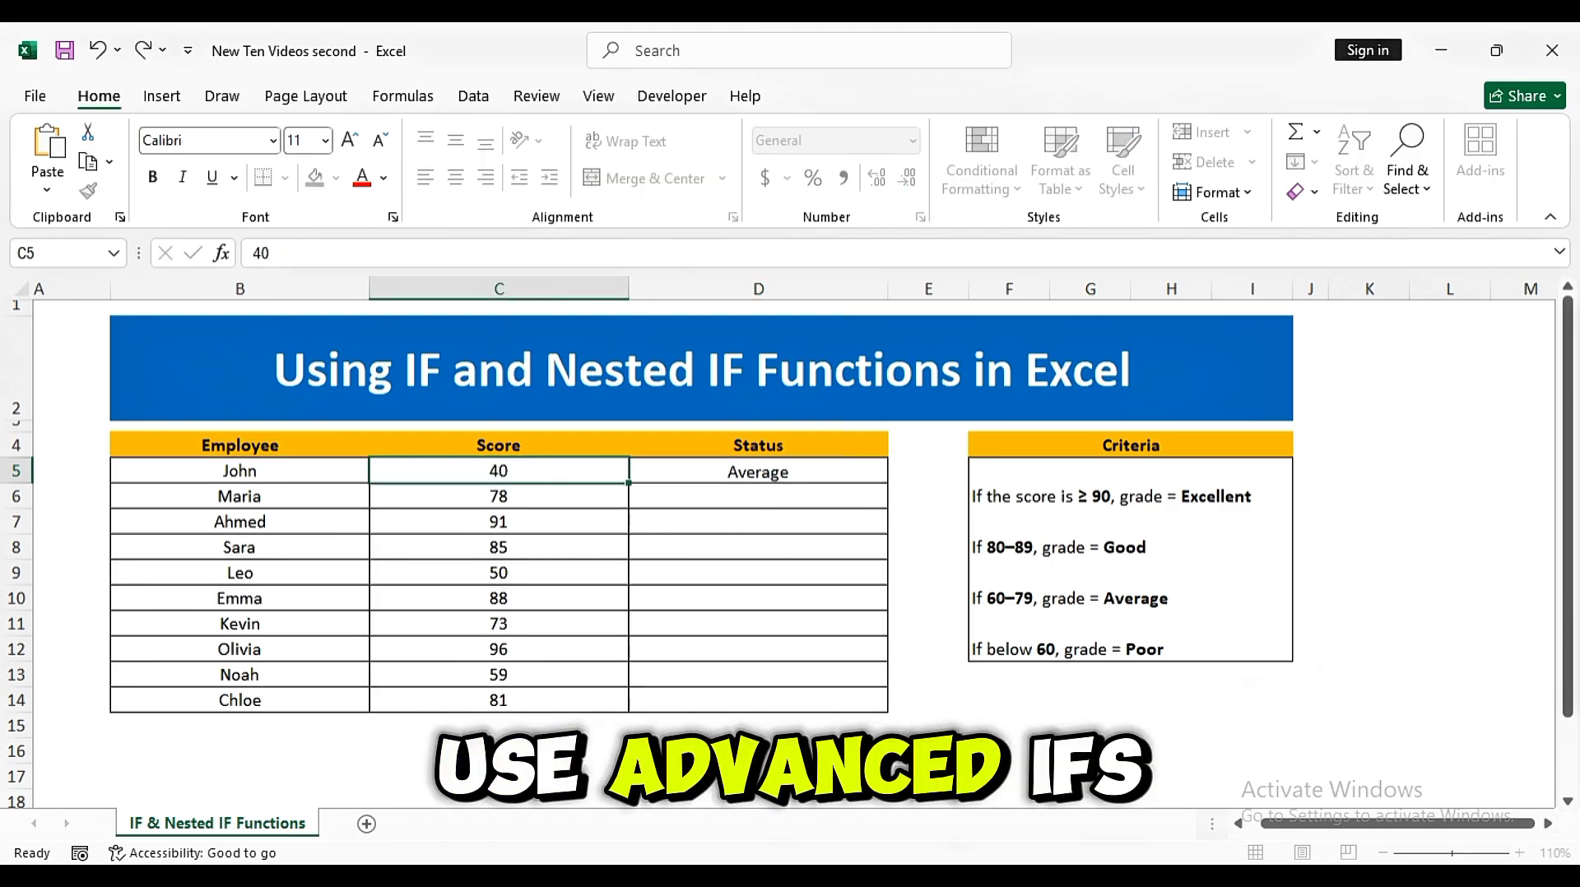
key("Return")
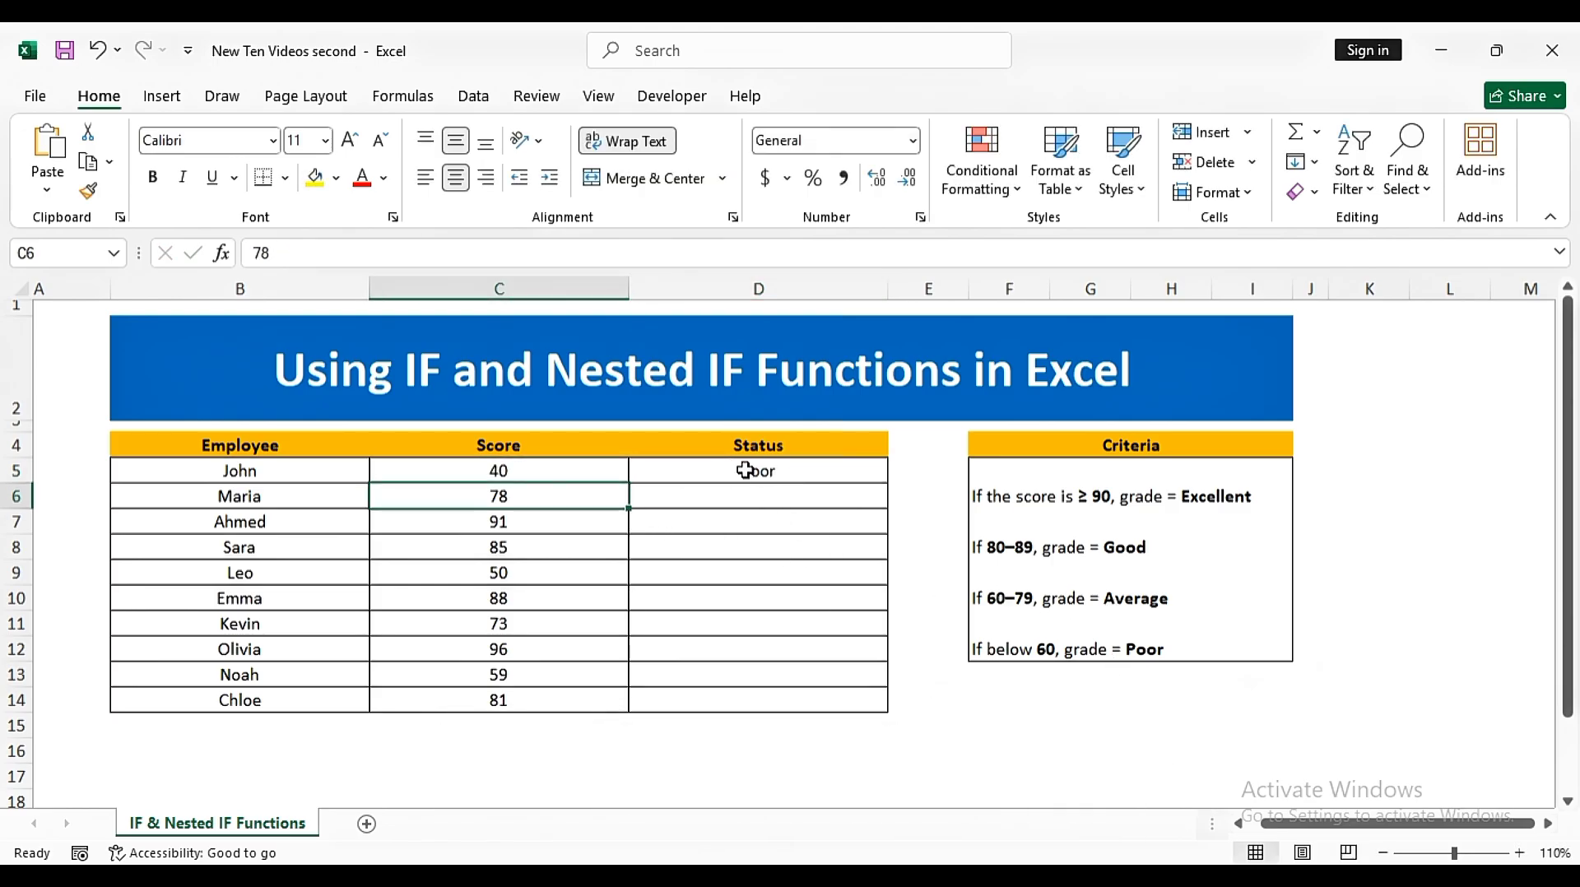
- Copy the IFS formula from D5 down the Status column through D14 and deselect the filled range
left_click(799, 472)
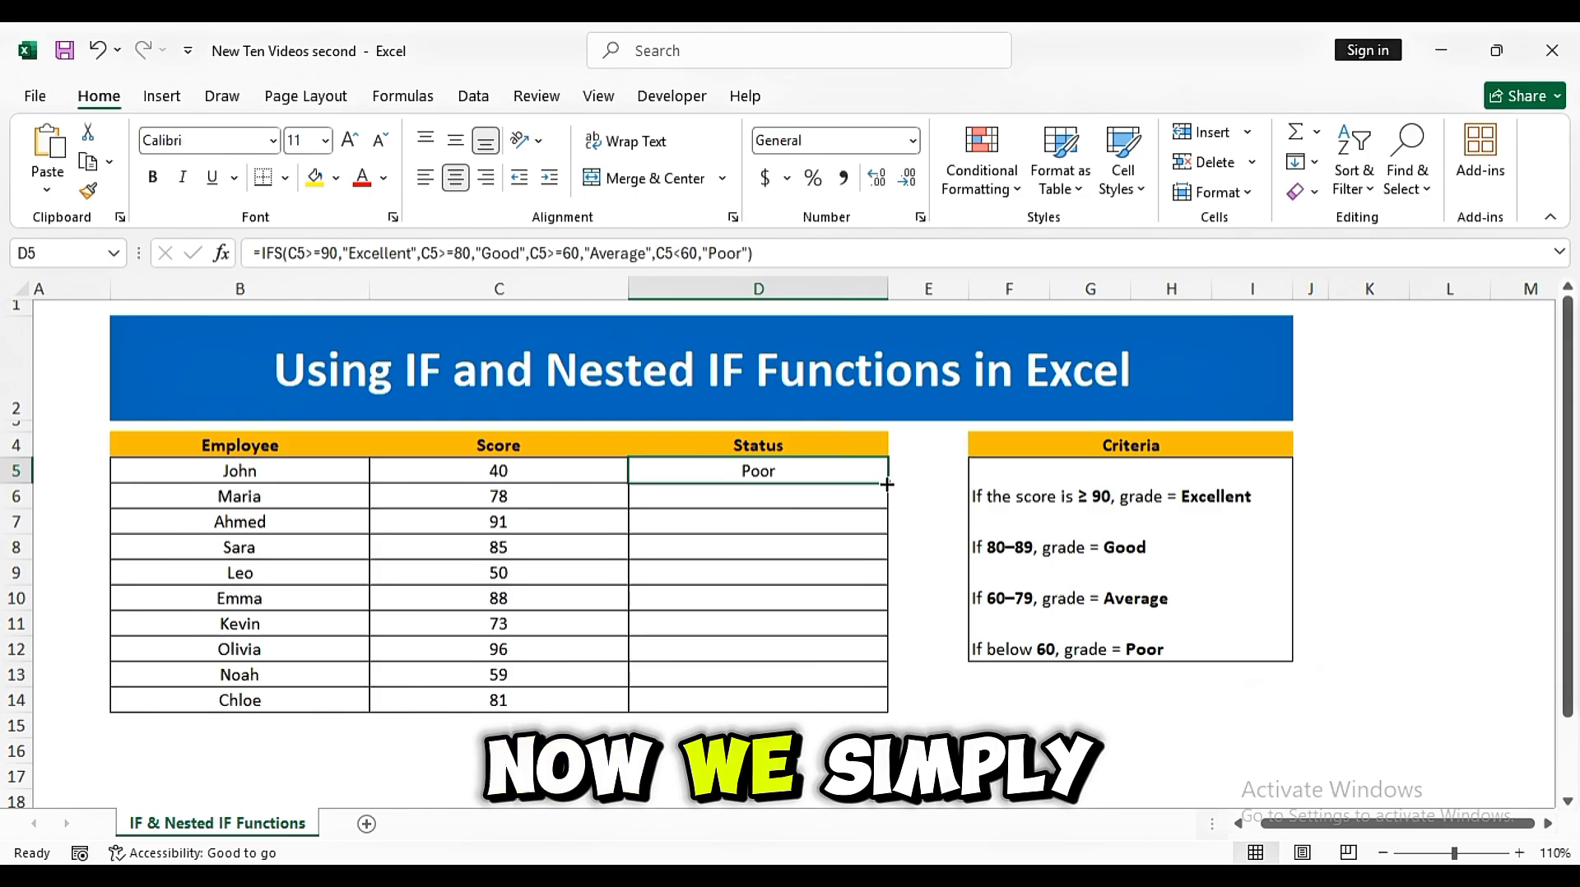
left_click_drag(888, 483, 876, 706)
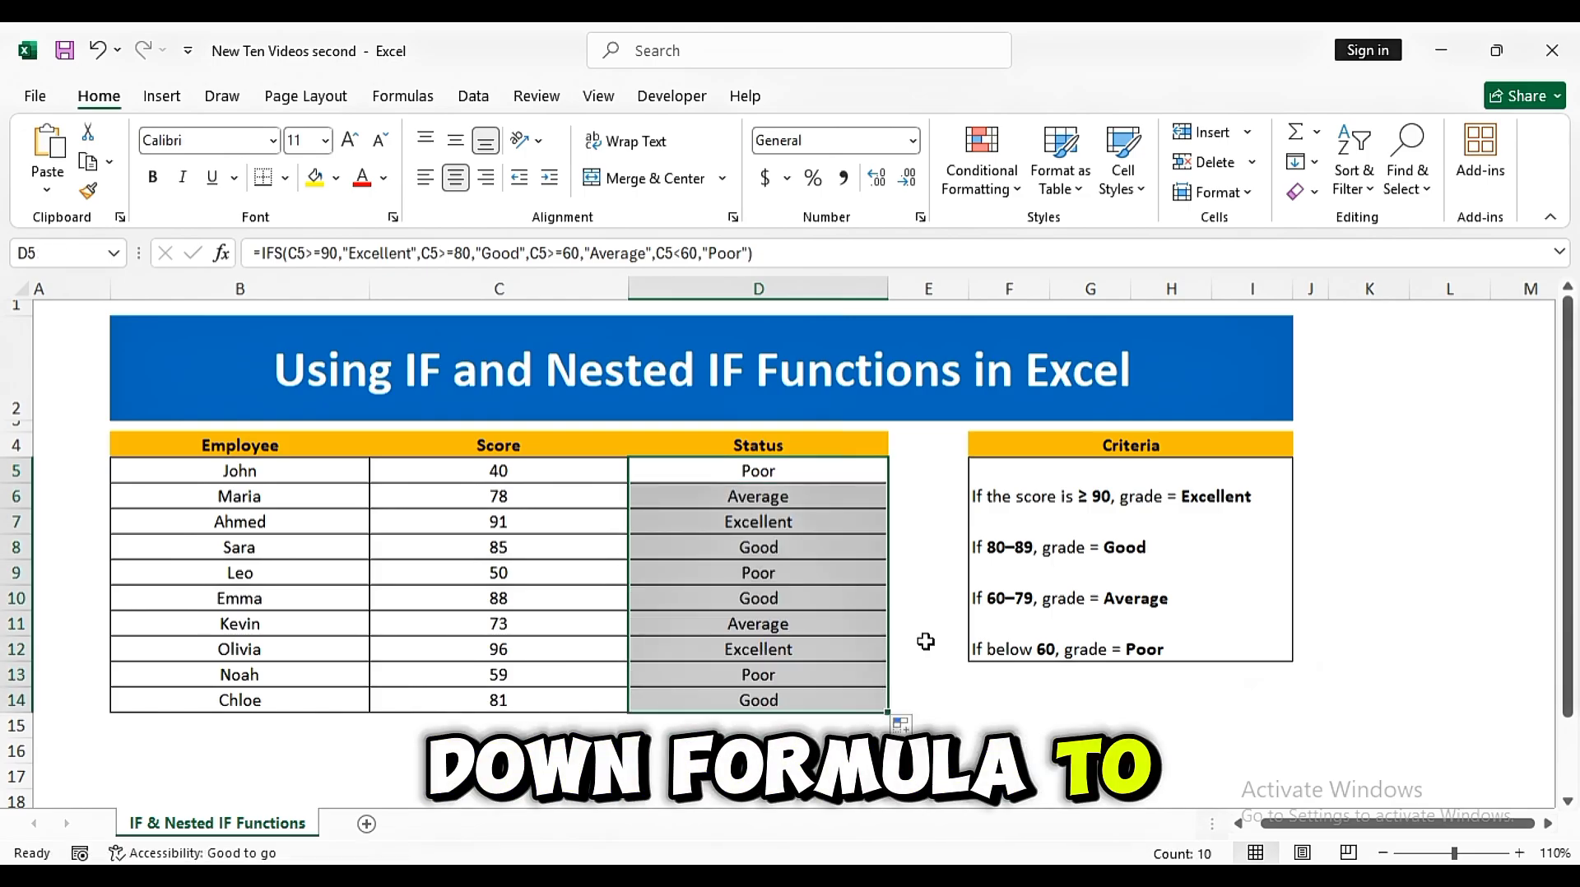
left_click(928, 673)
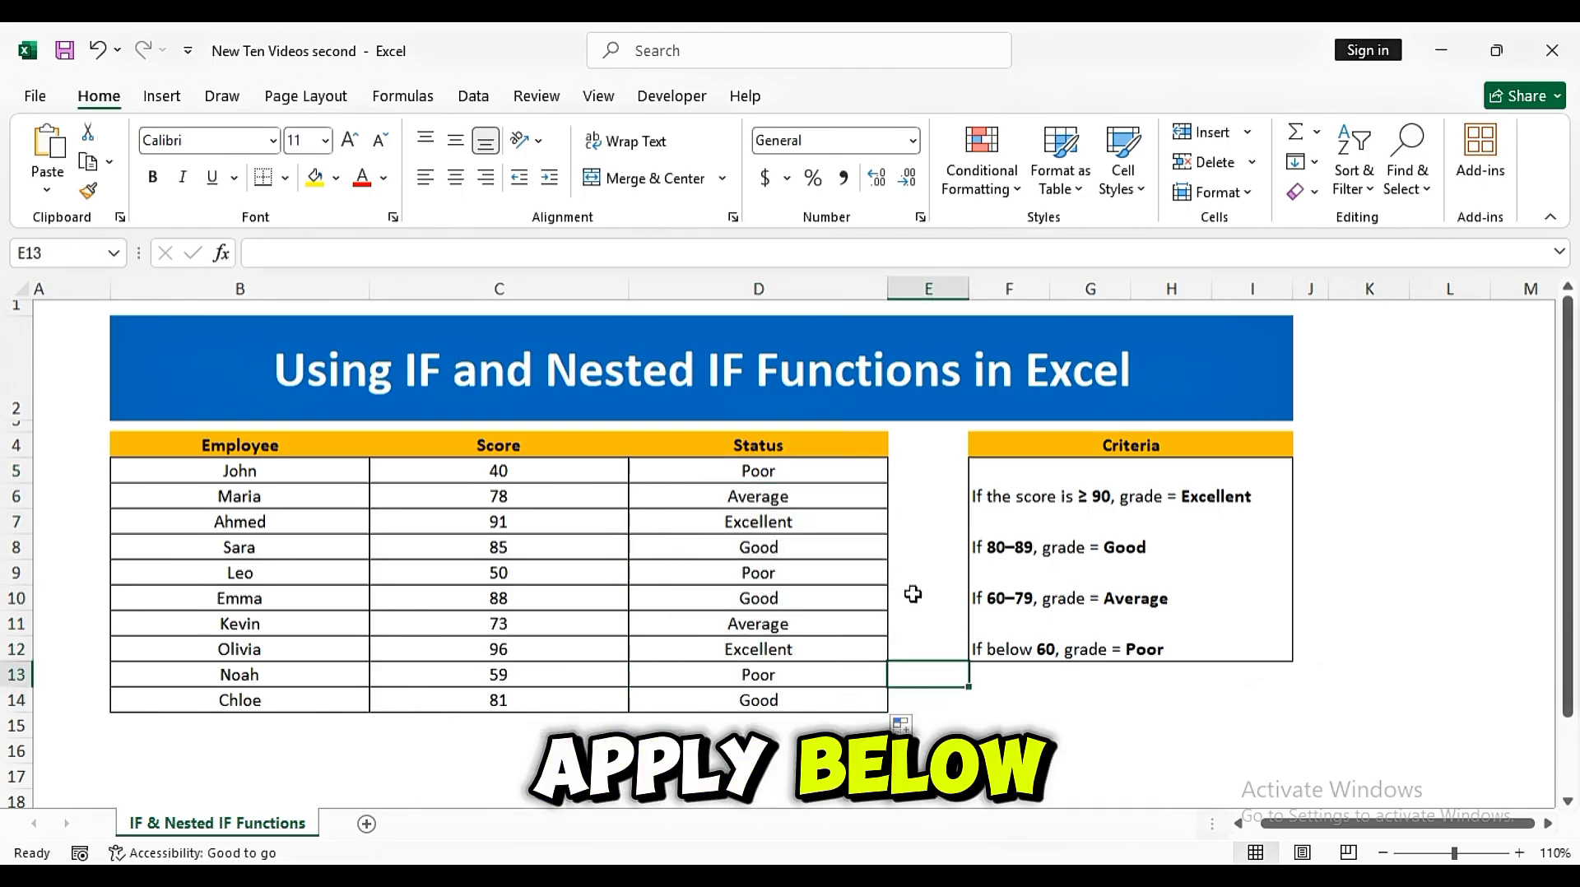
- Set the score in C9 to 89 to test the copied IFS formula in that row
left_click(550, 568)
type("89")
key("Return")
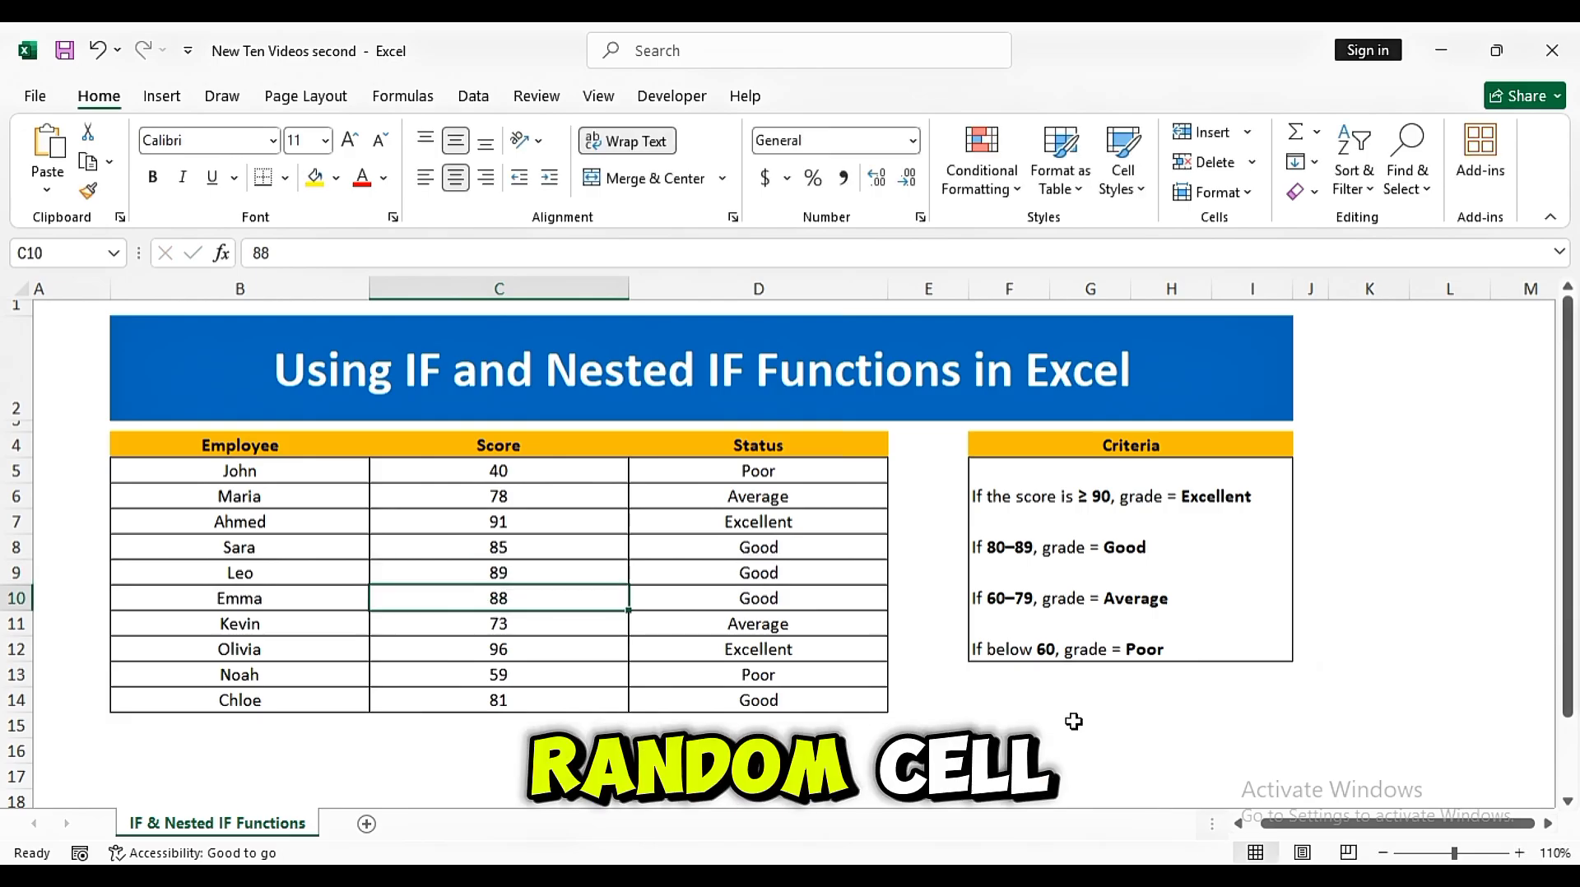